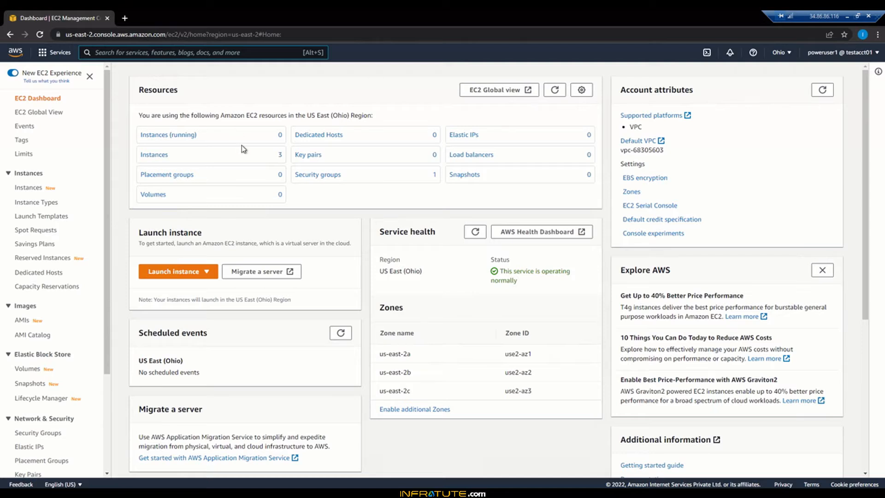
# Step: Open the EC2 Launch Templates page in a new browser tab and start creating a launch template
pyautogui.rightClick(51, 217)
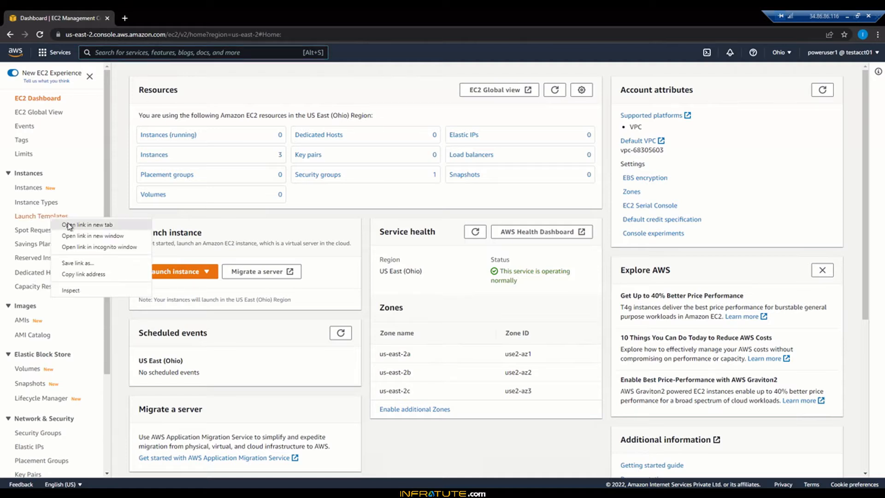
pyautogui.click(69, 225)
pyautogui.click(209, 14)
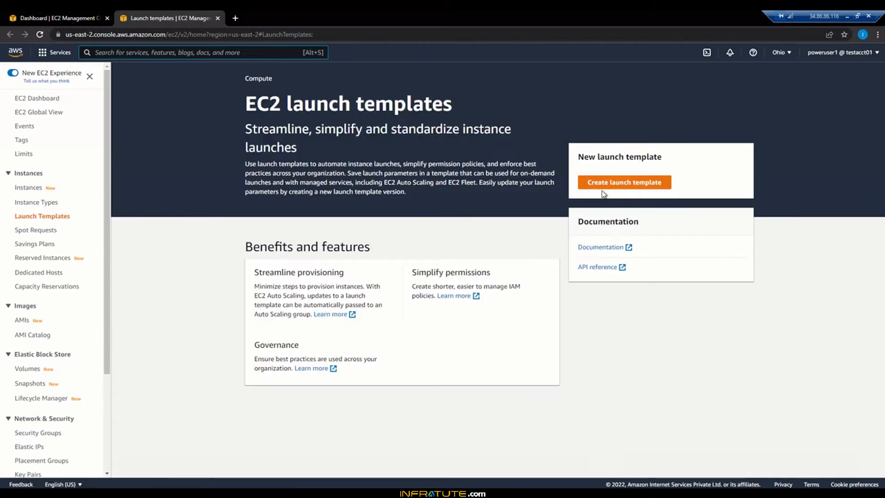
pyautogui.click(601, 185)
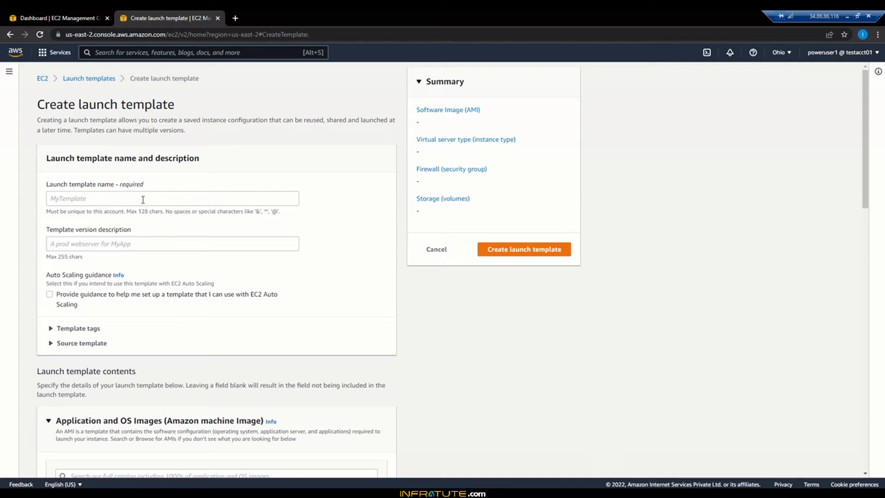
# Step: Name the launch template LaunchTemplate1 and enter 1 as its template version description
pyautogui.click(143, 200)
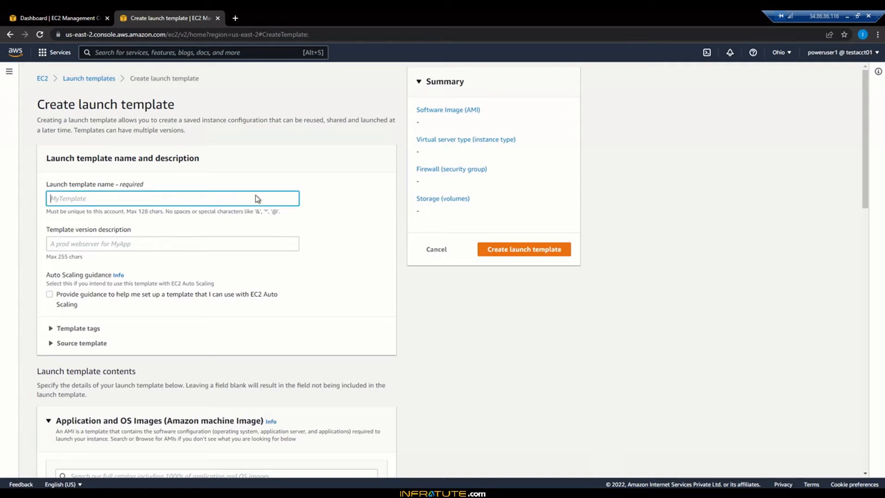
pyautogui.write('LaunchTemplate1')
pyautogui.click(164, 243)
pyautogui.write('1')
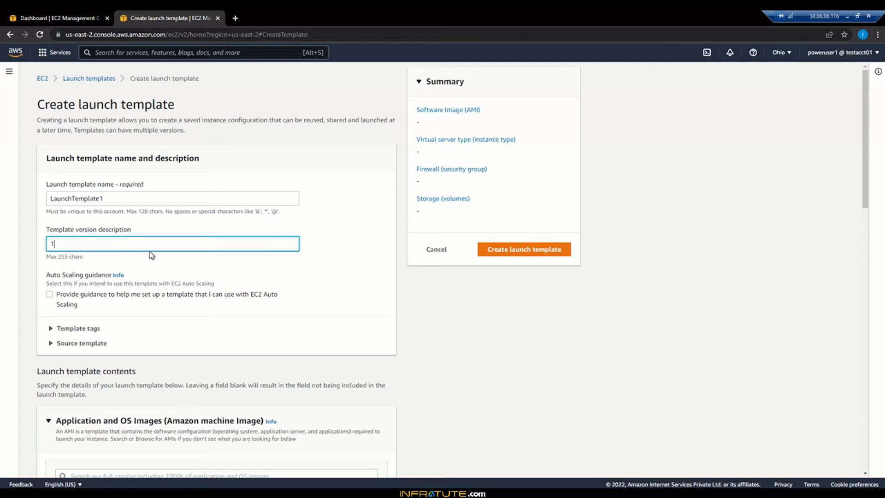
pyautogui.click(52, 349)
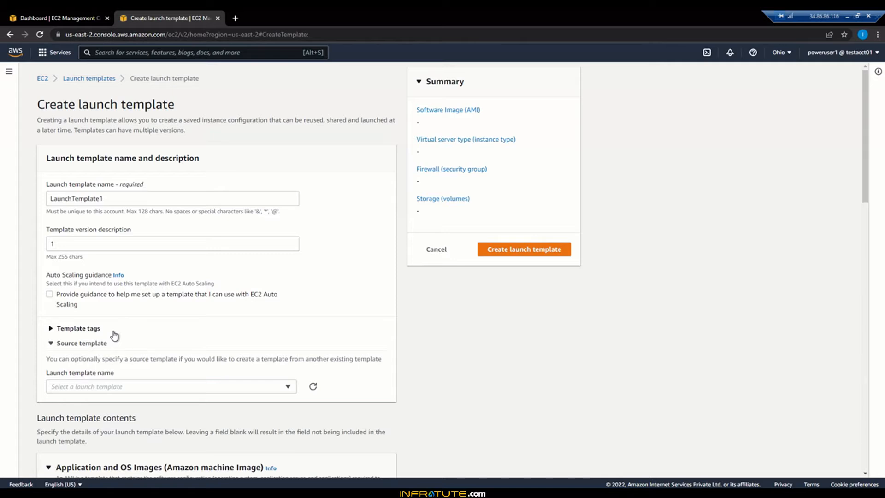
pyautogui.click(86, 343)
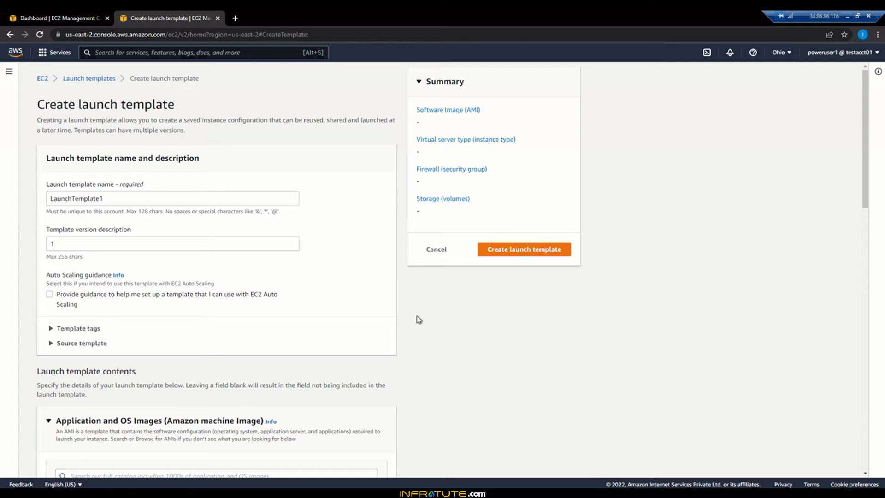
# Step: Choose the Amazon Linux quick-start image, keeping Amazon Linux 2 AMI (HVM) - Kernel 5.10, SSD Volume Type, for the template
pyautogui.scroll(-2, 409, 314)
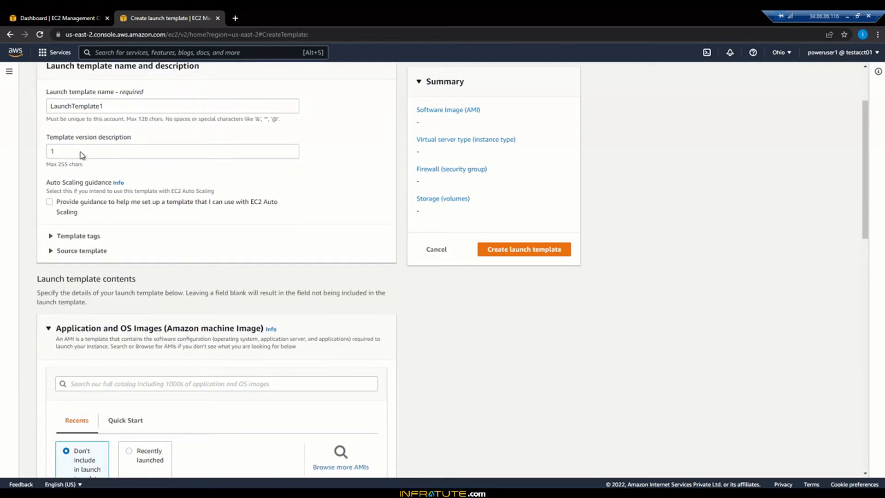
pyautogui.scroll(-4, 290, 335)
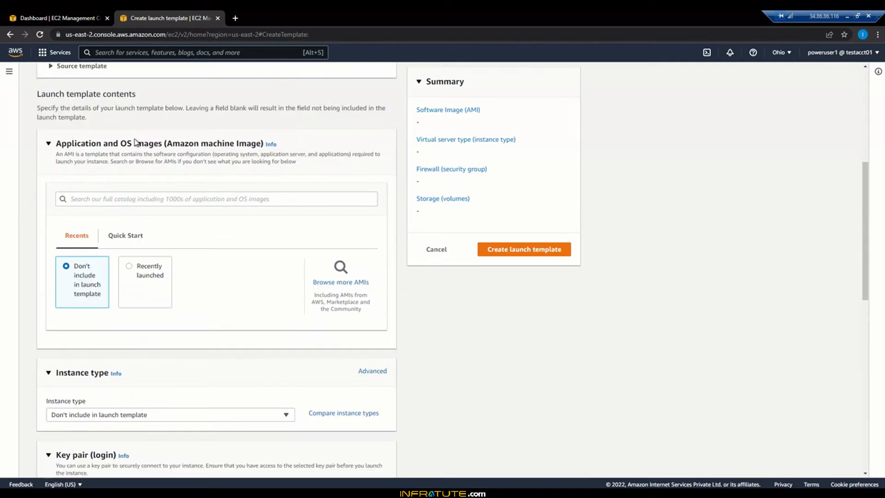
pyautogui.click(138, 241)
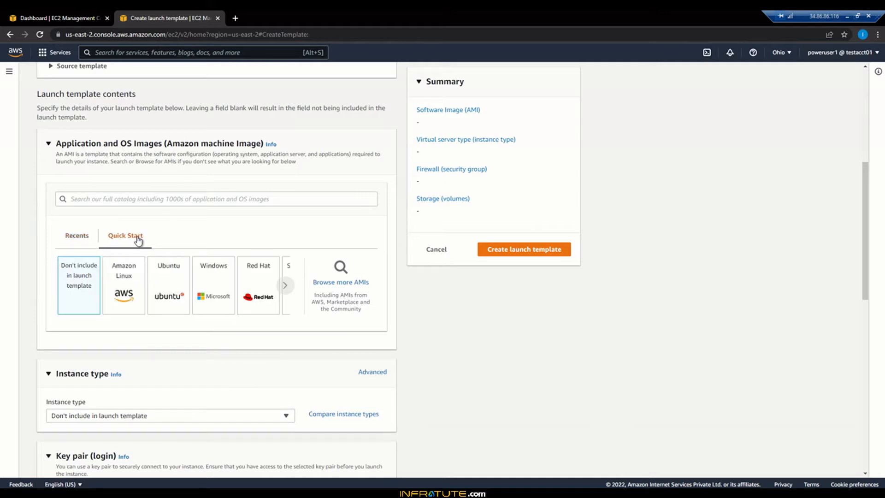
pyautogui.click(286, 287)
pyautogui.click(285, 287)
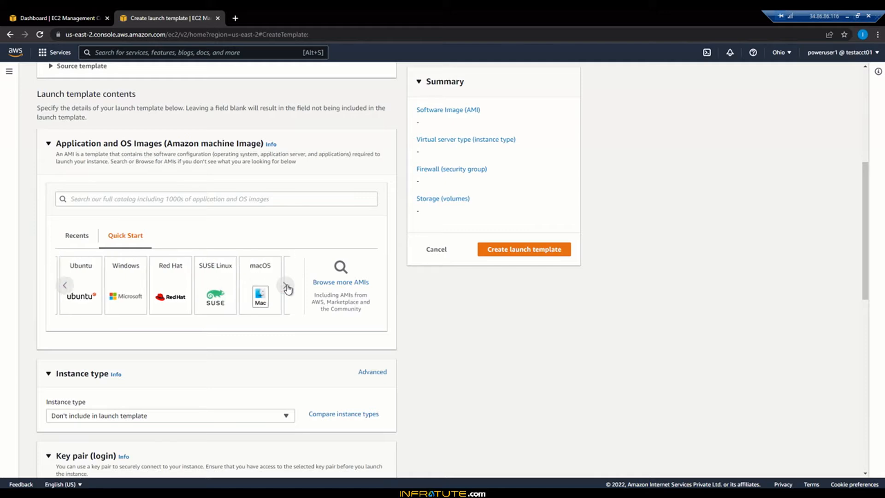
pyautogui.click(285, 287)
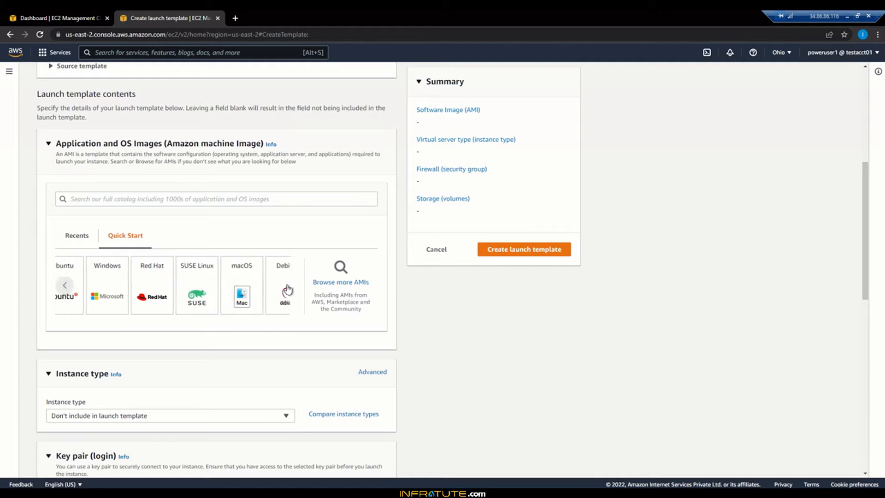
pyautogui.click(66, 287)
pyautogui.click(67, 286)
pyautogui.click(67, 286)
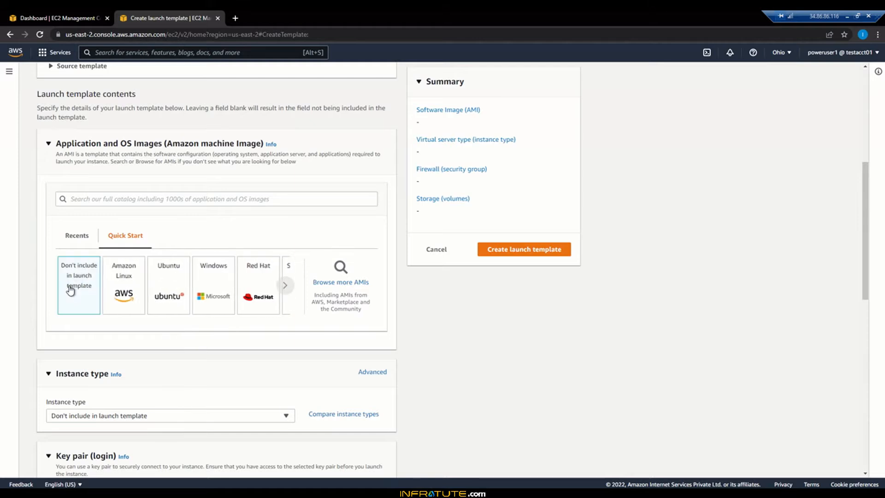
pyautogui.click(125, 286)
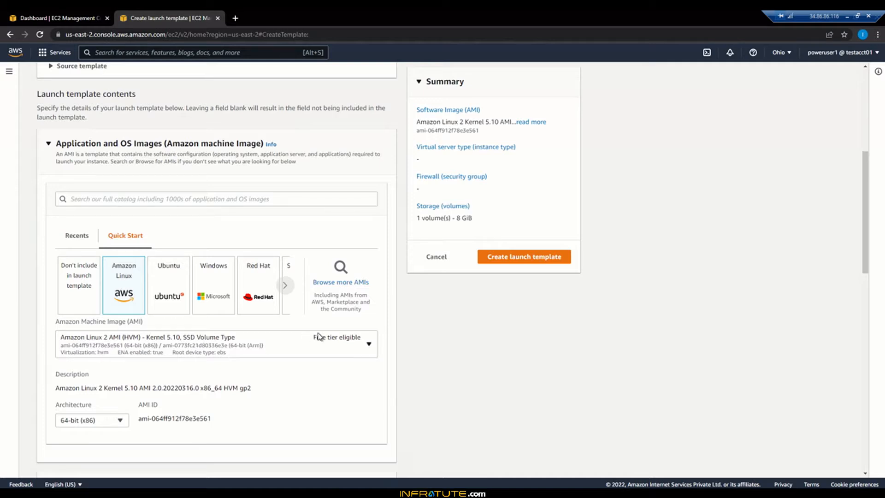
pyautogui.click(370, 344)
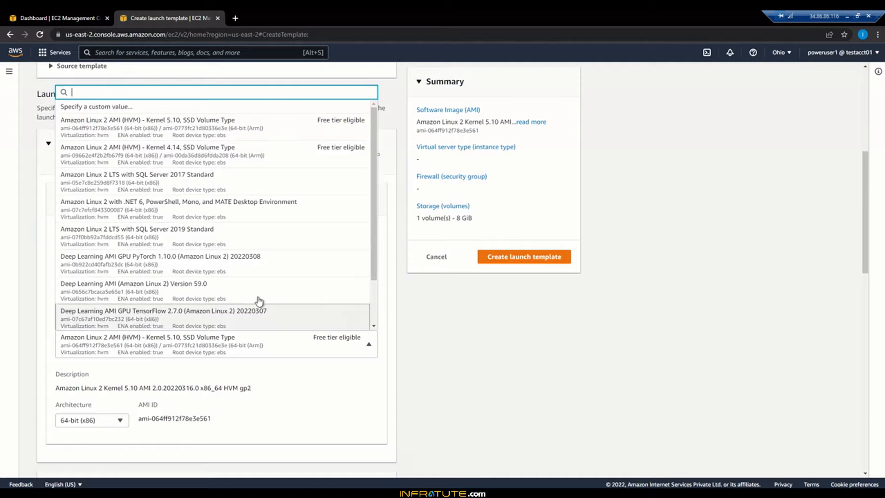
pyautogui.scroll(-1, 240, 304)
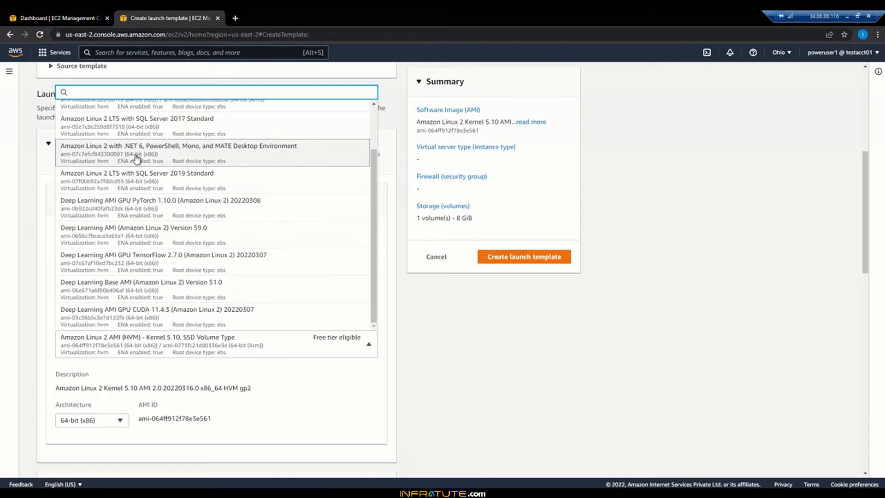
pyautogui.click(399, 352)
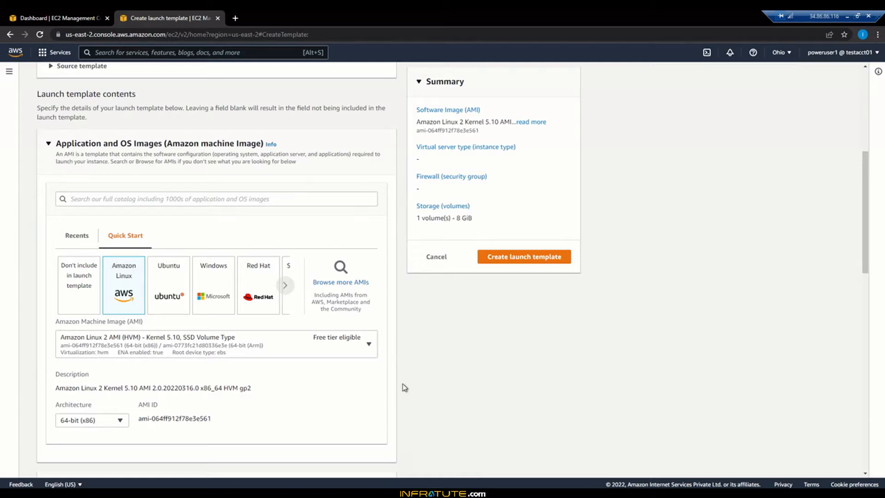
# Step: Set the launch template's instance type to the free tier eligible t2.micro
pyautogui.scroll(-5, 402, 383)
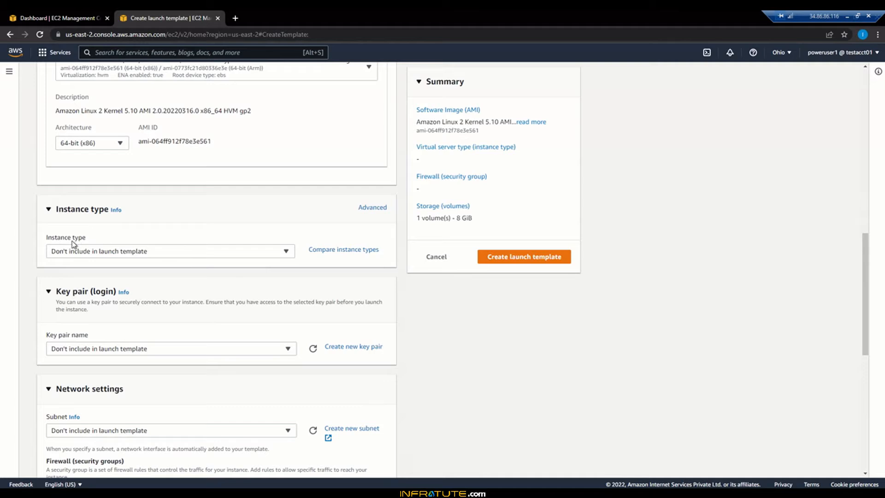
pyautogui.click(129, 252)
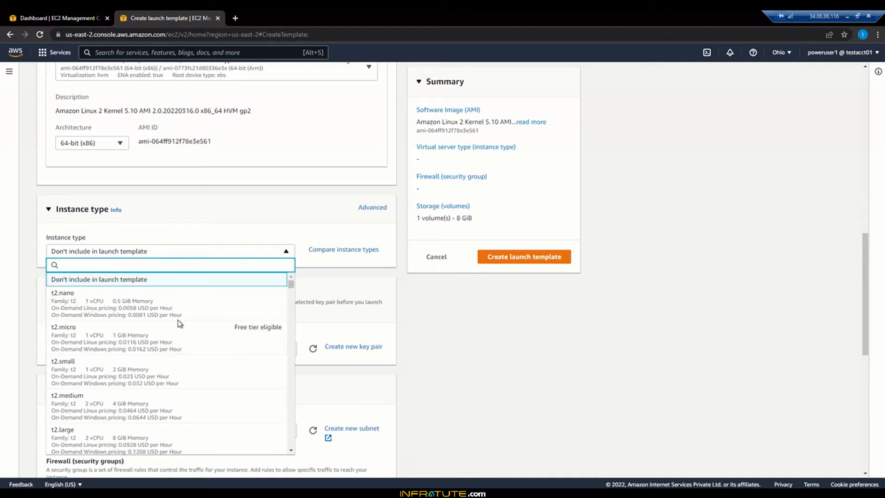
pyautogui.click(75, 340)
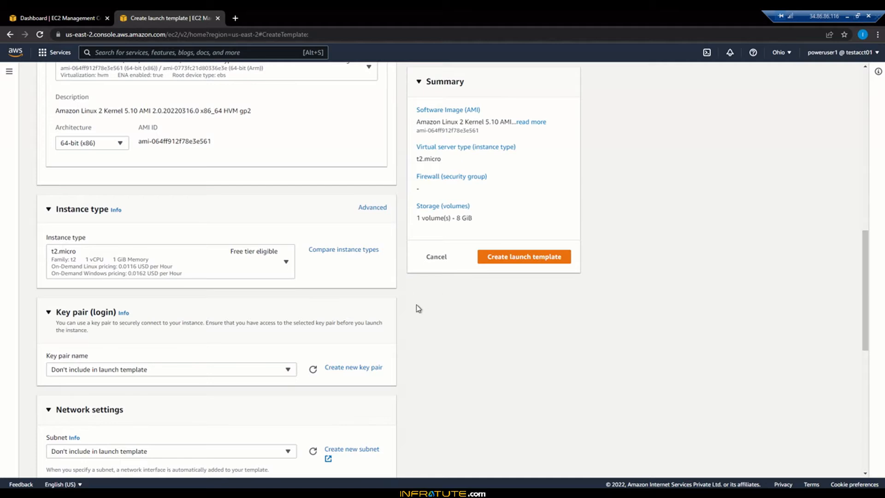
# Step: Choose to create a new security group in the network settings, with WebServerSg as both its name and description
pyautogui.scroll(-2, 418, 308)
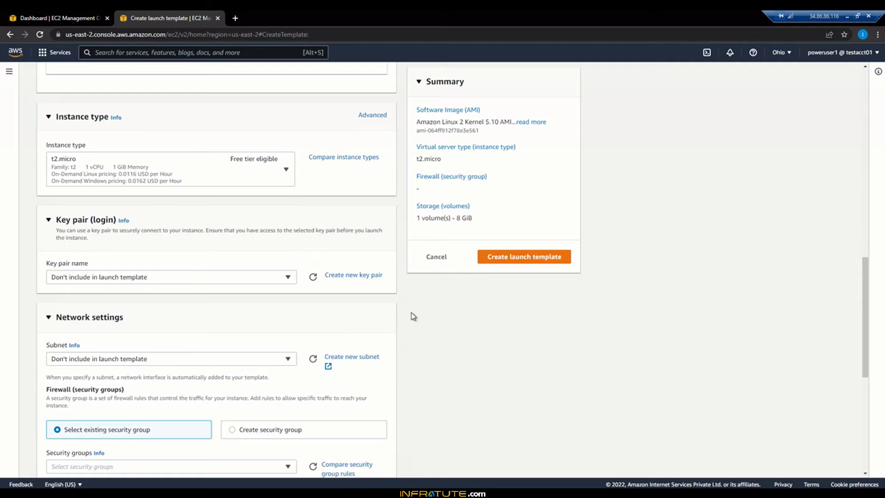
pyautogui.scroll(-3, 413, 316)
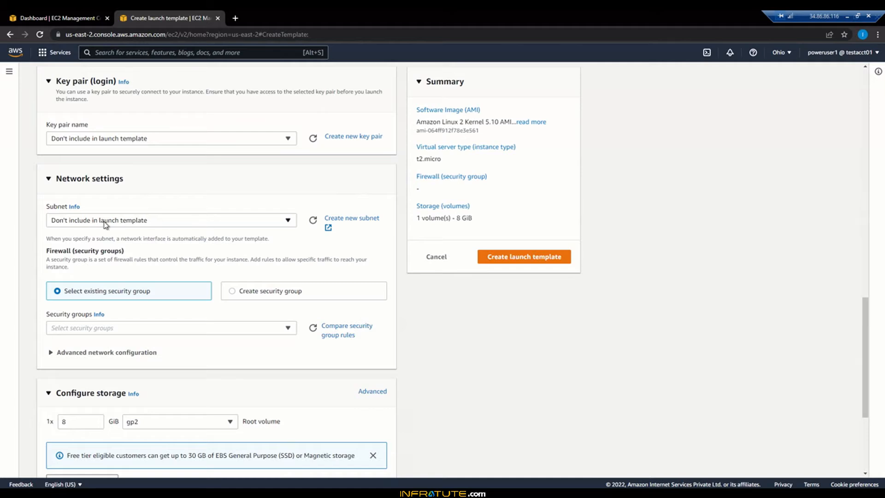
pyautogui.click(232, 292)
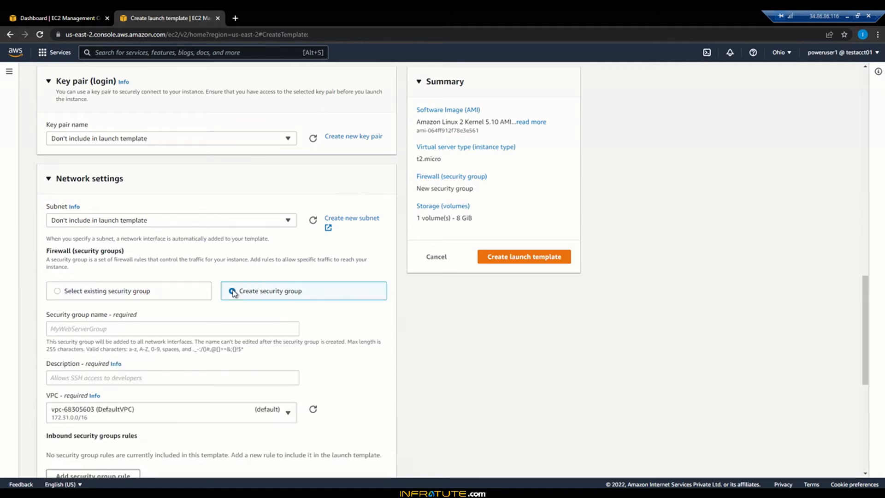
pyautogui.click(221, 330)
pyautogui.write('WebServerSg')
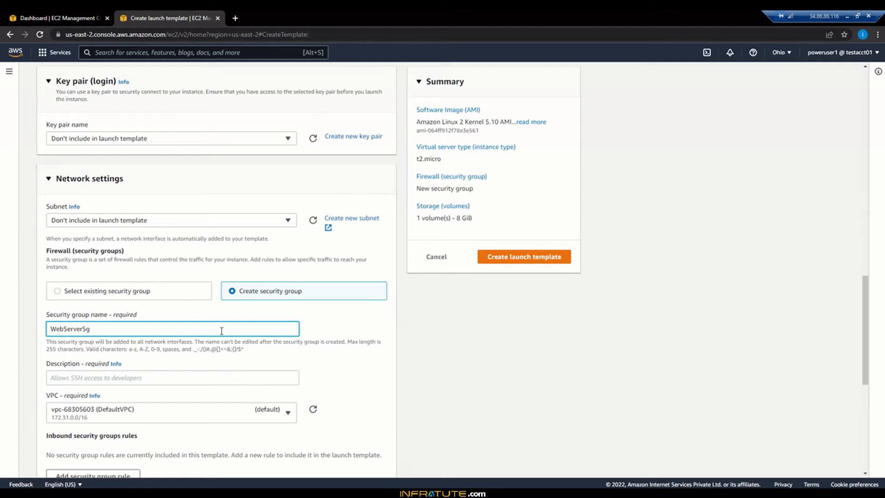
pyautogui.hotkey('ctrl', 'a')
pyautogui.hotkey('ctrl', 'c')
pyautogui.click(189, 379)
pyautogui.hotkey('ctrl', 'v')
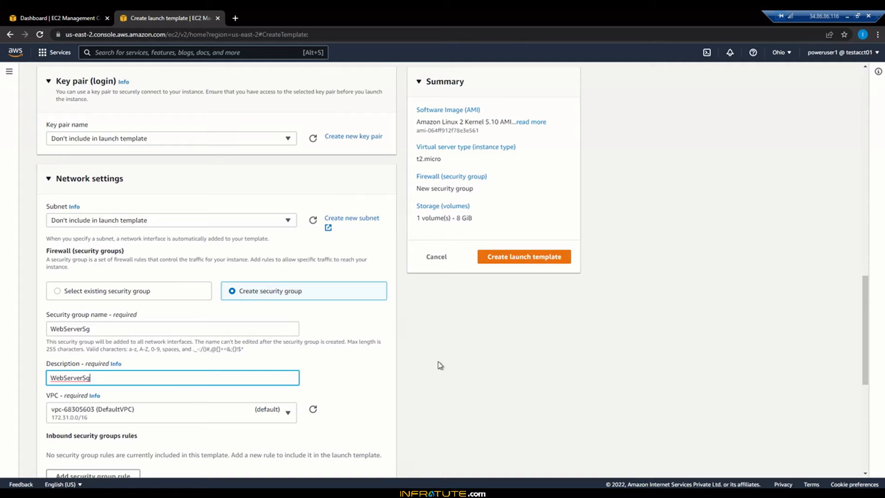
# Step: Add an inbound security group rule of type ssh with source type Anywhere, and dismiss the open-access warning
pyautogui.scroll(-2, 438, 362)
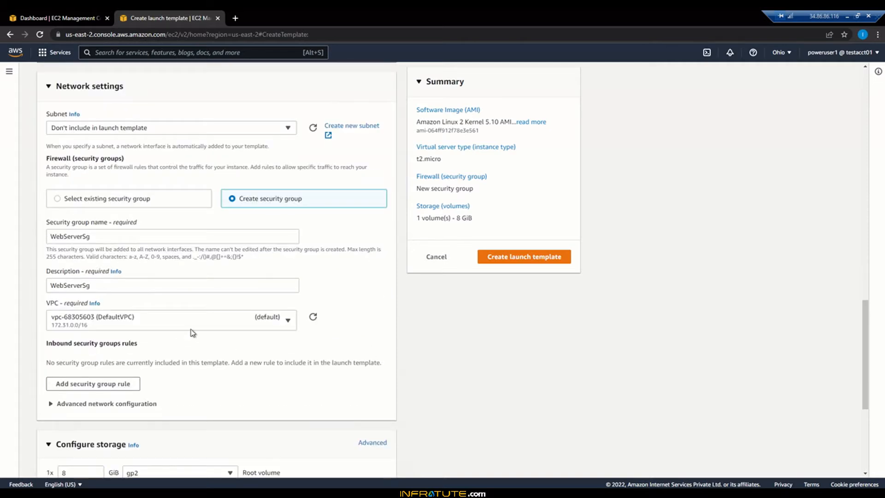
pyautogui.click(114, 386)
pyautogui.scroll(-6, 231, 366)
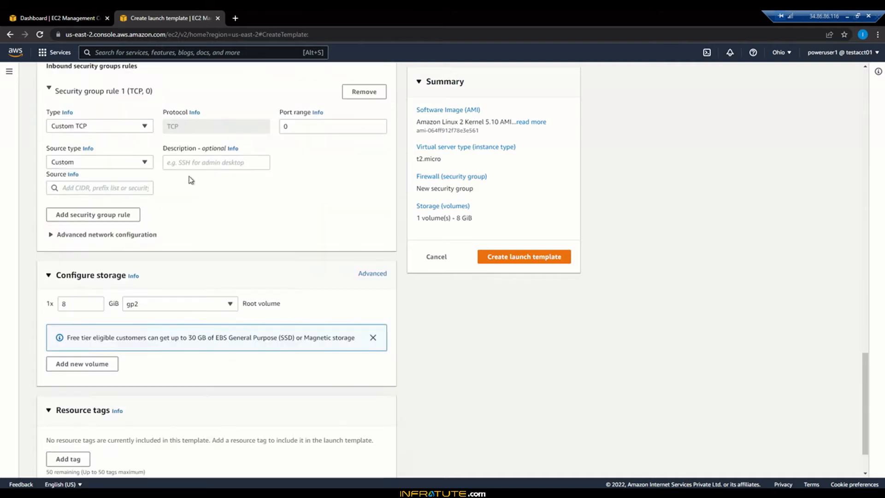
pyautogui.click(104, 128)
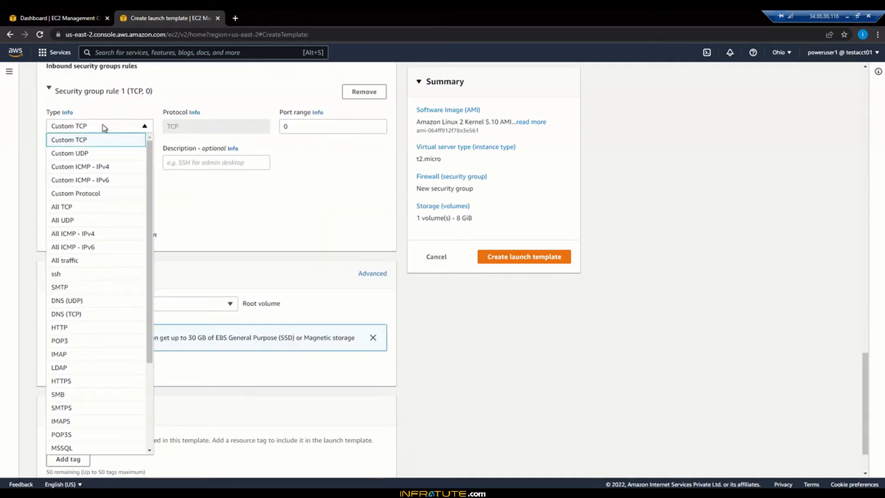
pyautogui.click(105, 274)
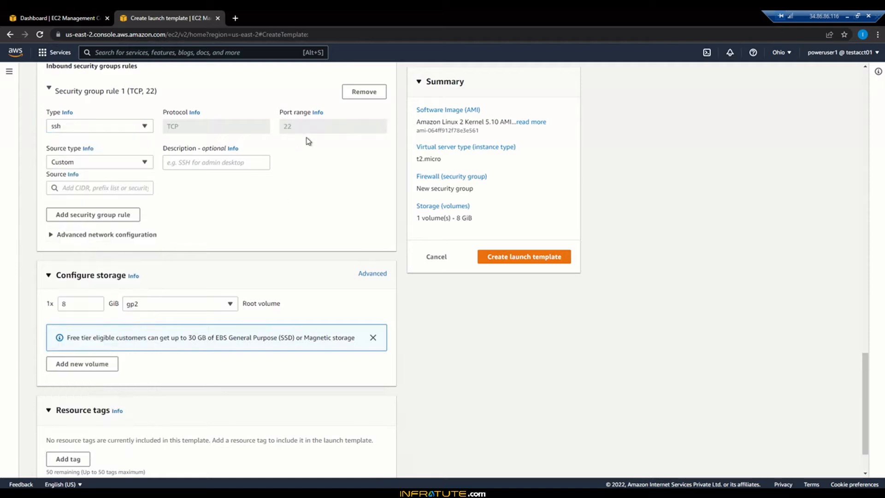
pyautogui.click(144, 164)
pyautogui.click(127, 175)
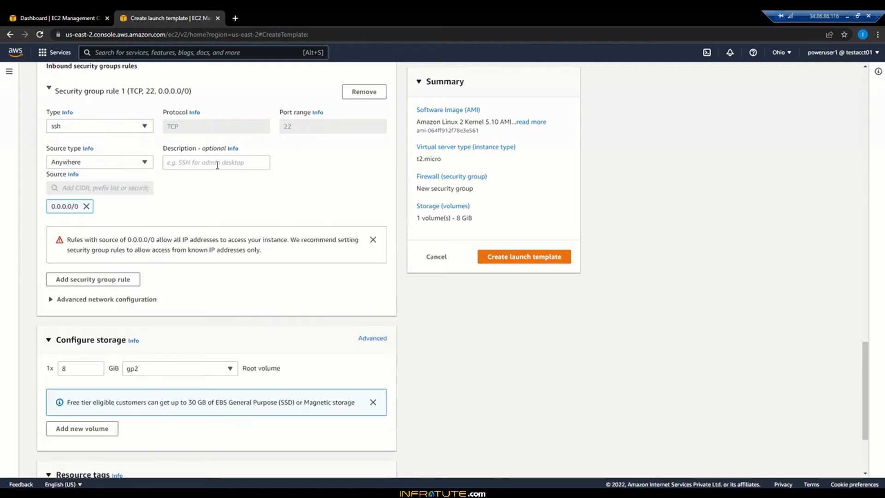
pyautogui.click(373, 240)
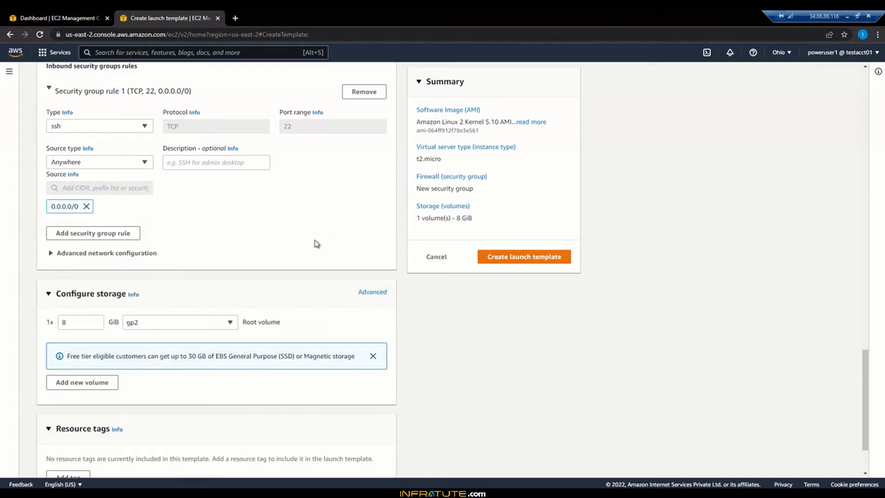
# Step: Add a second inbound security group rule of type HTTP with source type Anywhere
pyautogui.click(100, 239)
pyautogui.click(101, 276)
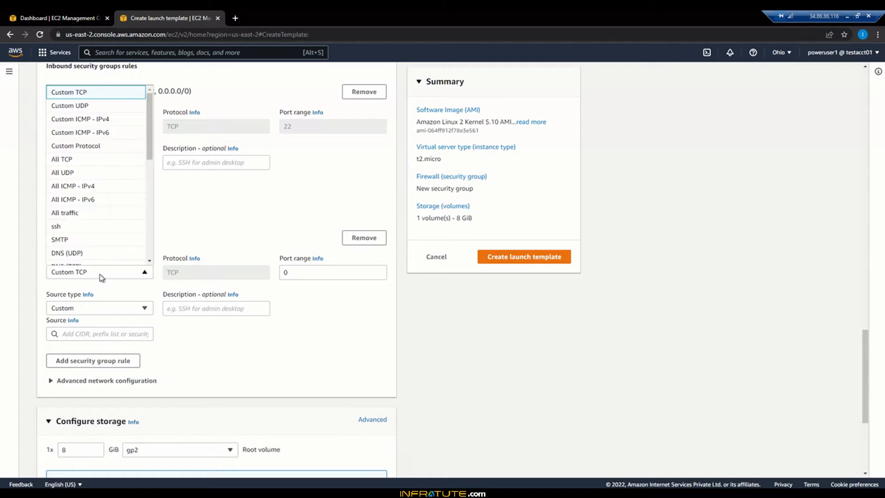
pyautogui.press('h')
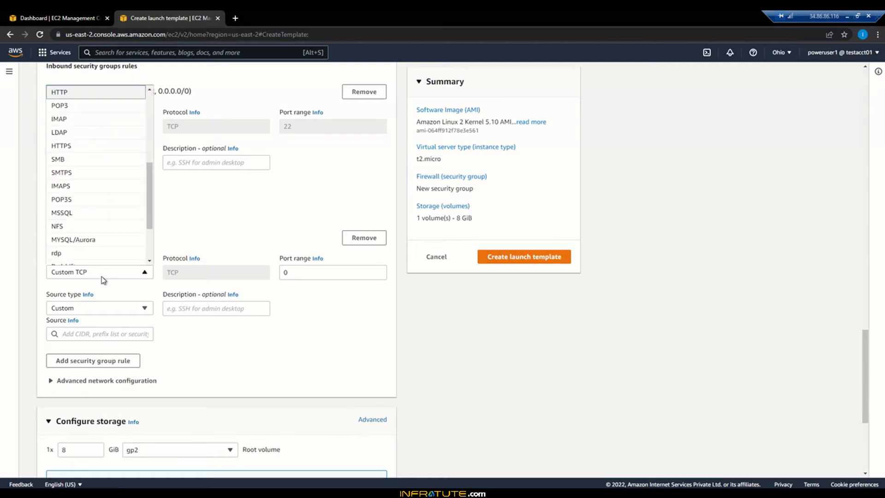
pyautogui.click(102, 95)
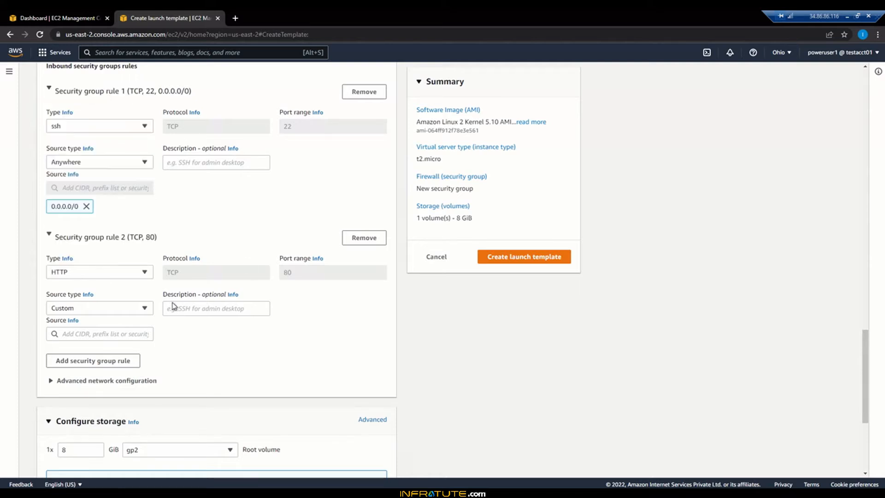
pyautogui.click(137, 309)
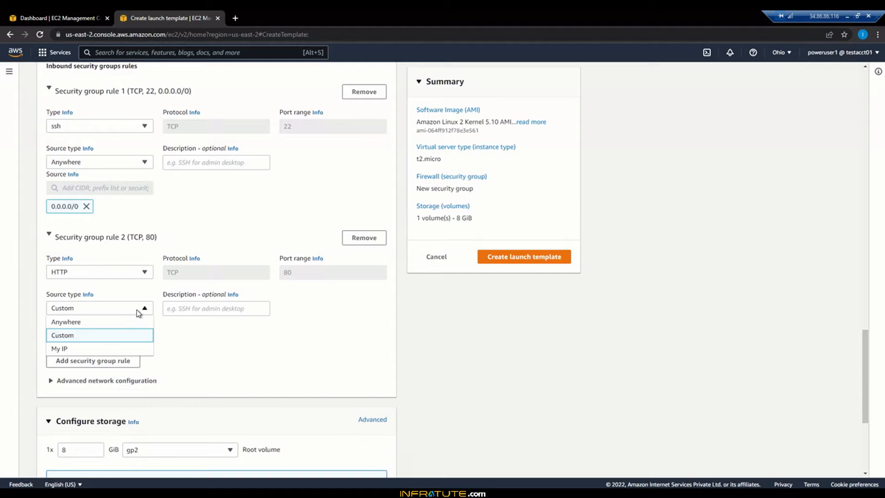
pyautogui.click(95, 322)
pyautogui.click(195, 306)
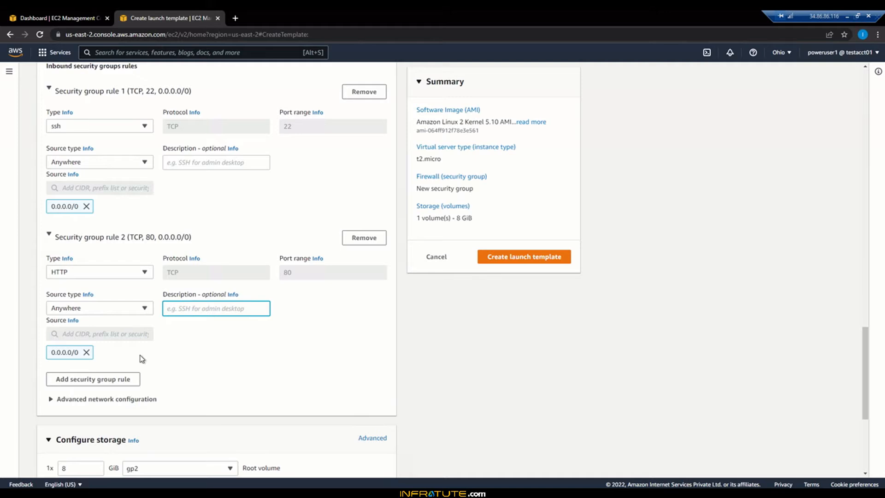
# Step: Add a third inbound security group rule of type HTTPS with source type Anywhere
pyautogui.click(100, 379)
pyautogui.scroll(-4, 165, 413)
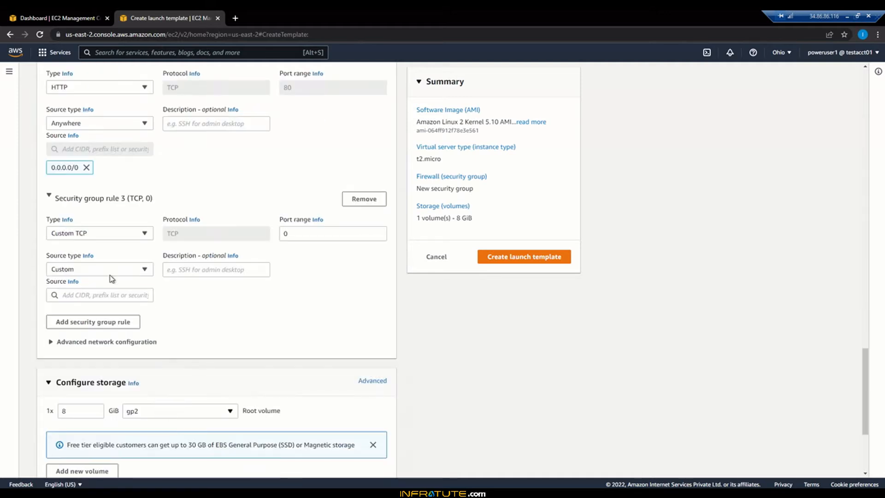
pyautogui.click(106, 235)
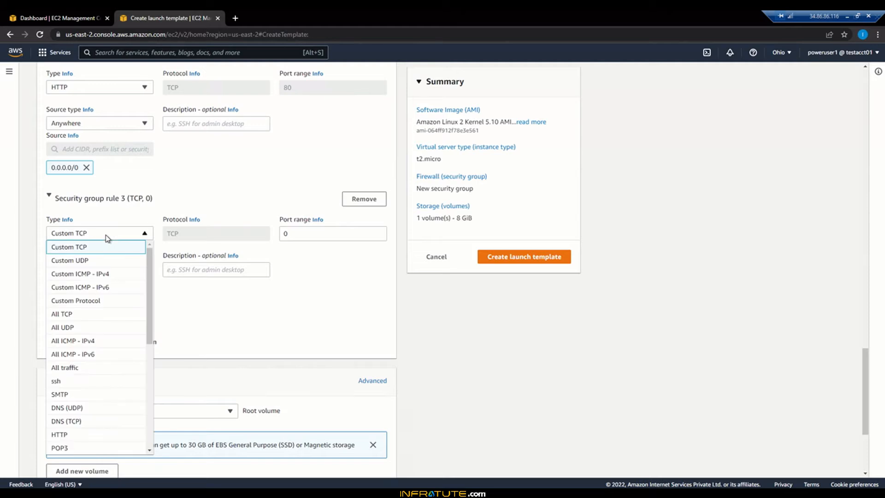
pyautogui.scroll(-5, 108, 237)
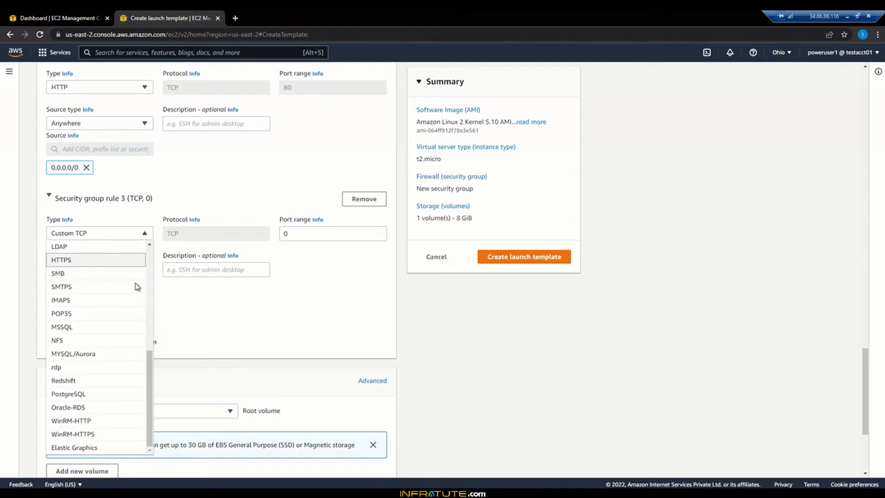
pyautogui.click(133, 260)
pyautogui.click(96, 270)
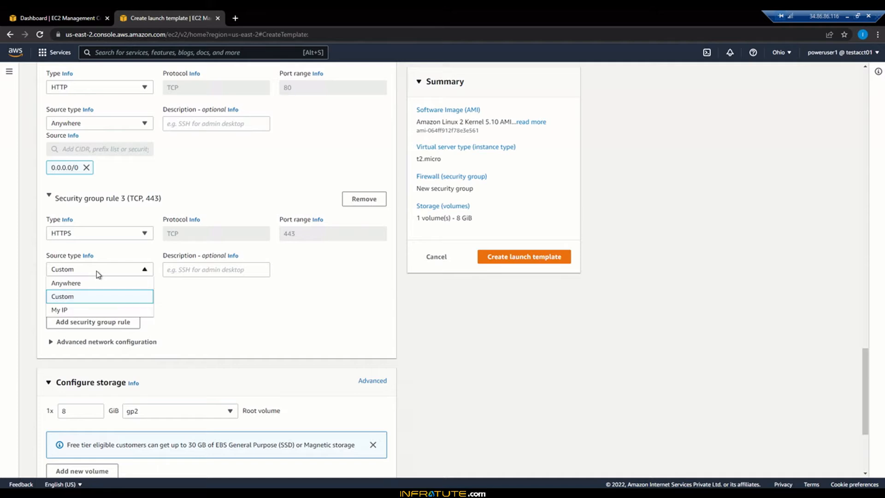
pyautogui.click(94, 284)
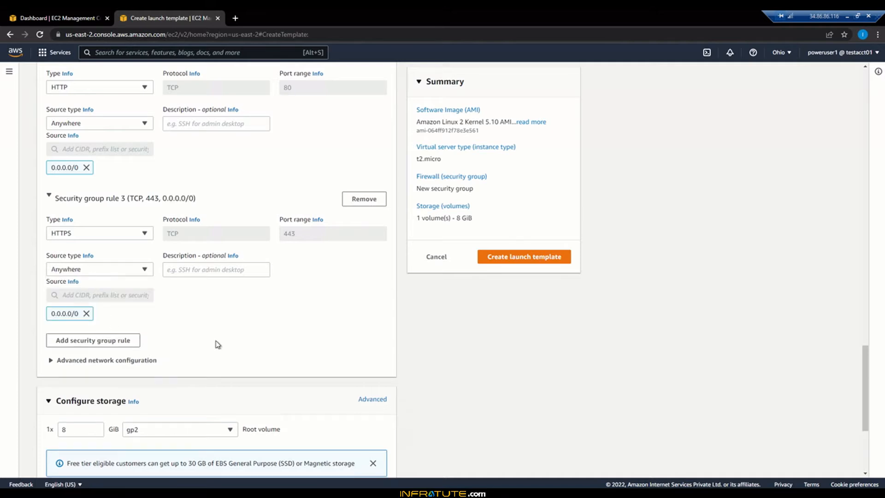
# Step: Review the types, ports and sources of the ssh, HTTP and HTTPS inbound security group rules
pyautogui.scroll(5, 218, 345)
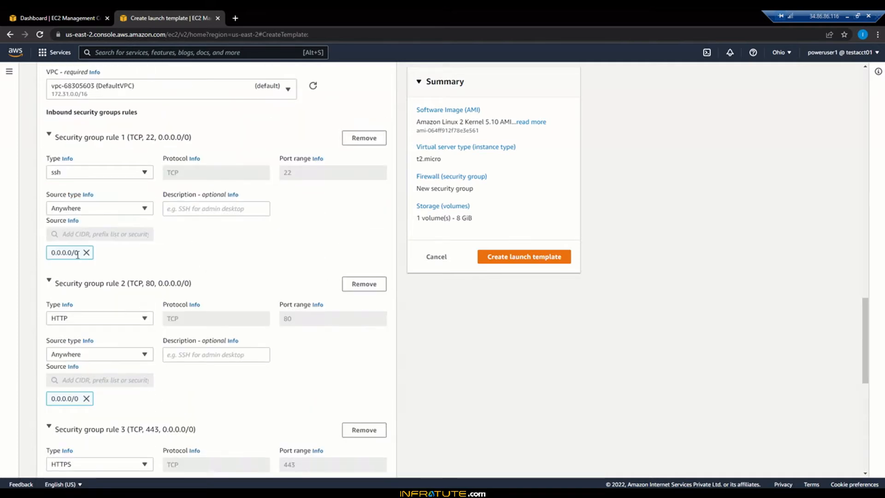
pyautogui.scroll(-3, 168, 378)
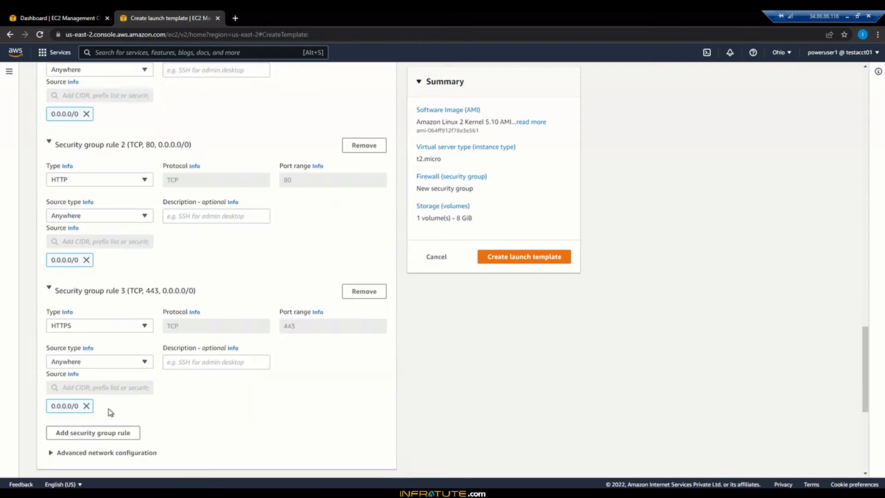
pyautogui.scroll(-3, 190, 426)
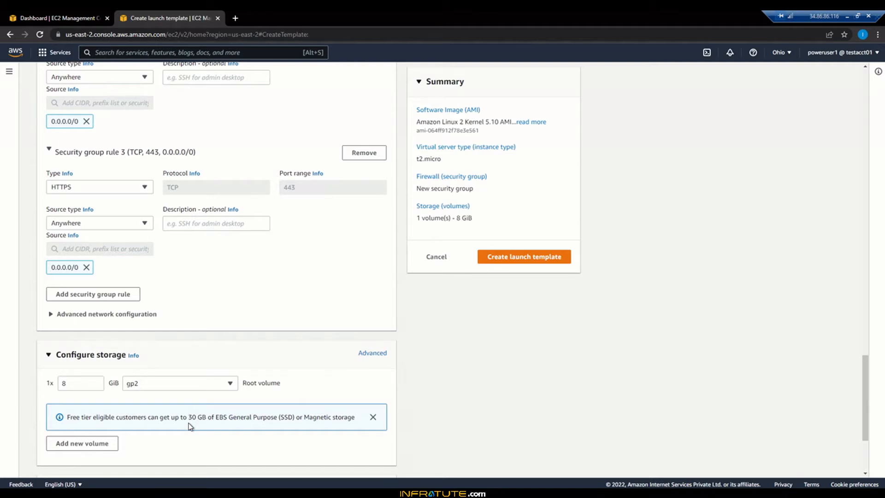
pyautogui.scroll(2, 237, 349)
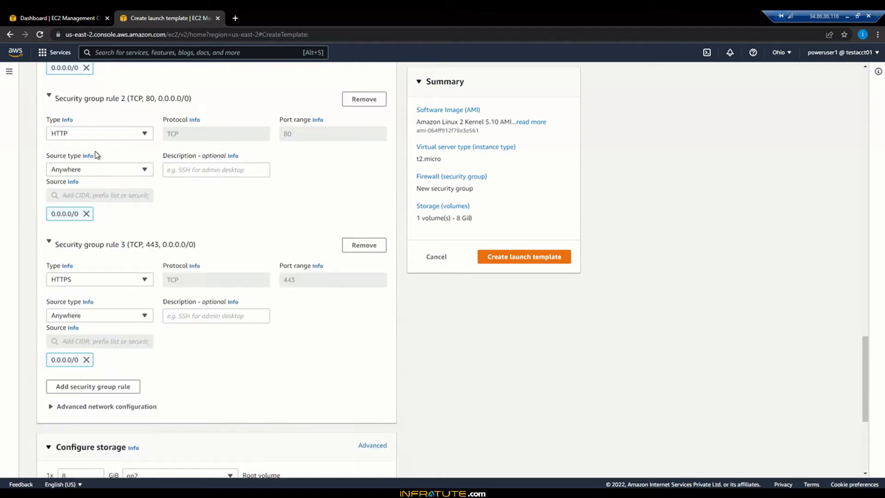
pyautogui.scroll(2, 95, 191)
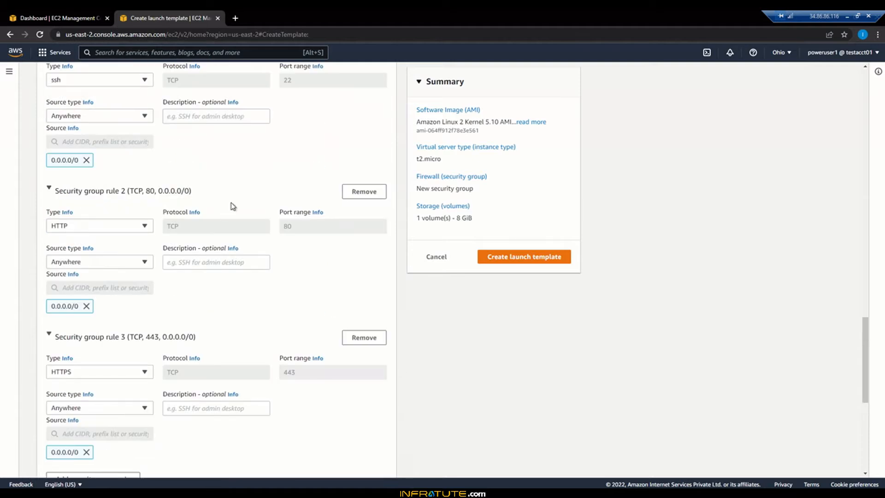
pyautogui.scroll(1, 233, 206)
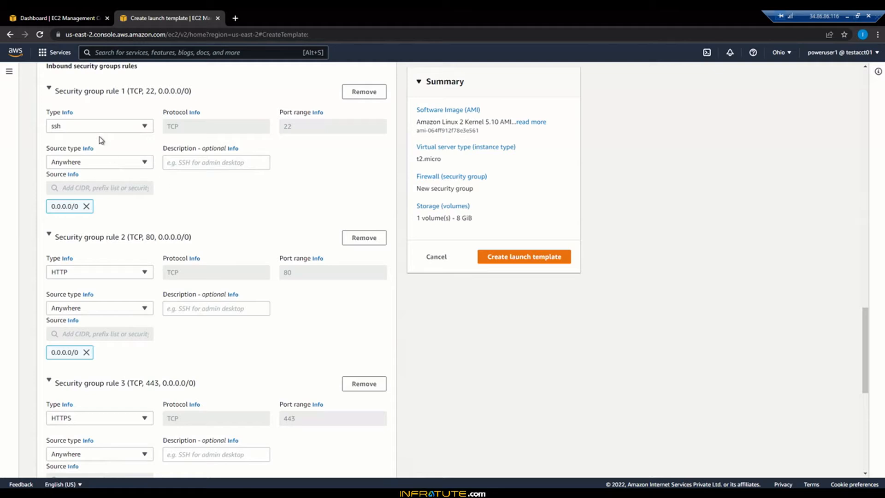
pyautogui.scroll(-3, 233, 318)
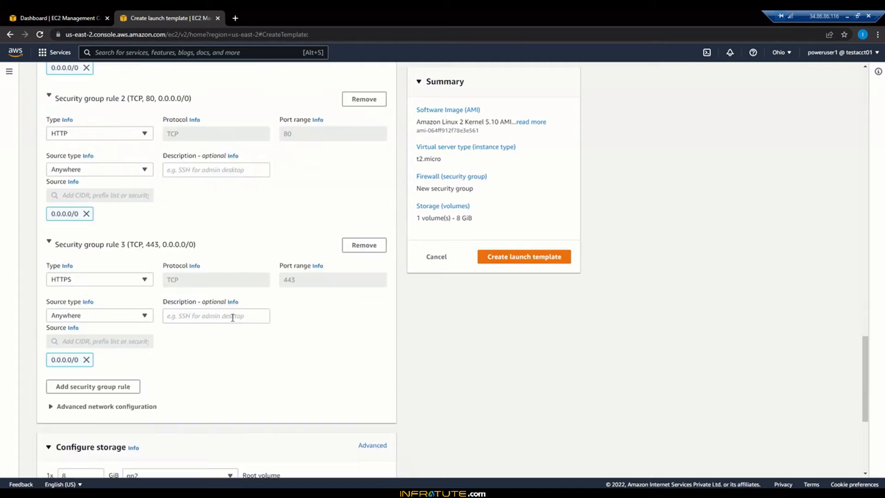
pyautogui.scroll(-4, 232, 318)
# Step: Check the root volume's type options, keeping gp2, and dismiss the free tier storage notice
pyautogui.scroll(-1, 232, 317)
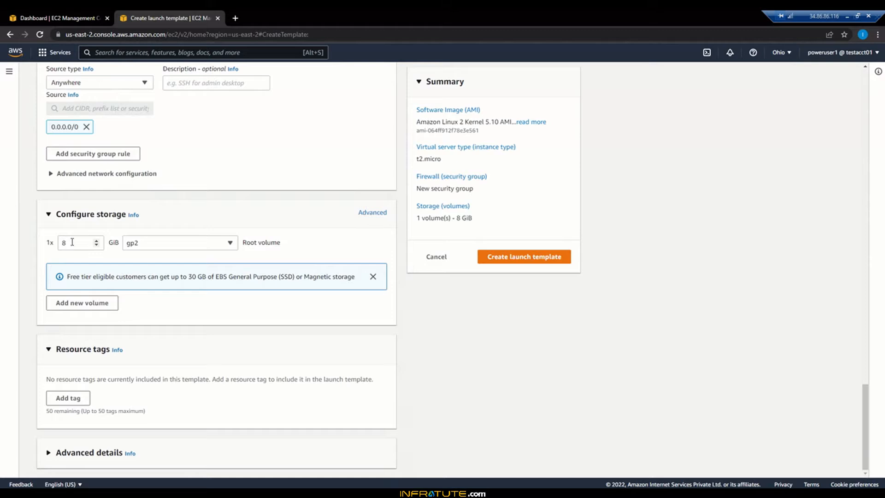
pyautogui.click(195, 247)
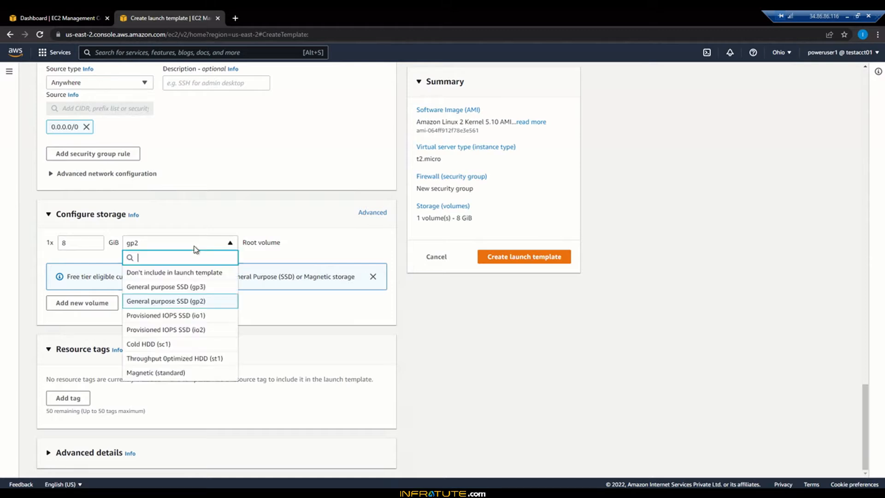
pyautogui.click(196, 247)
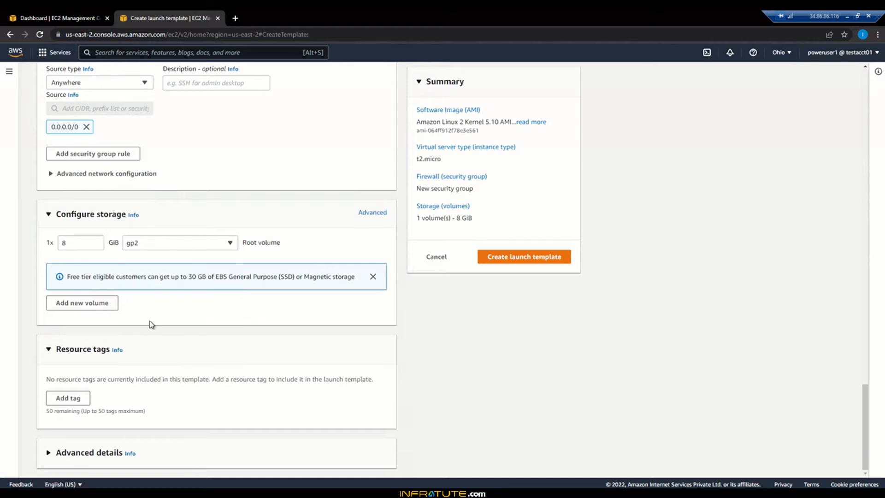
pyautogui.click(373, 277)
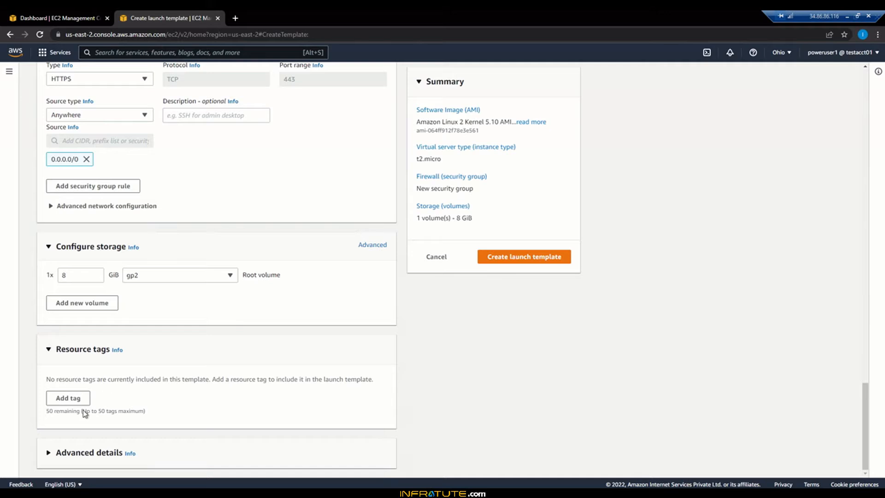
# Step: Expand the template's advanced details and place the cursor in the User data field
pyautogui.click(54, 453)
pyautogui.scroll(-5, 247, 371)
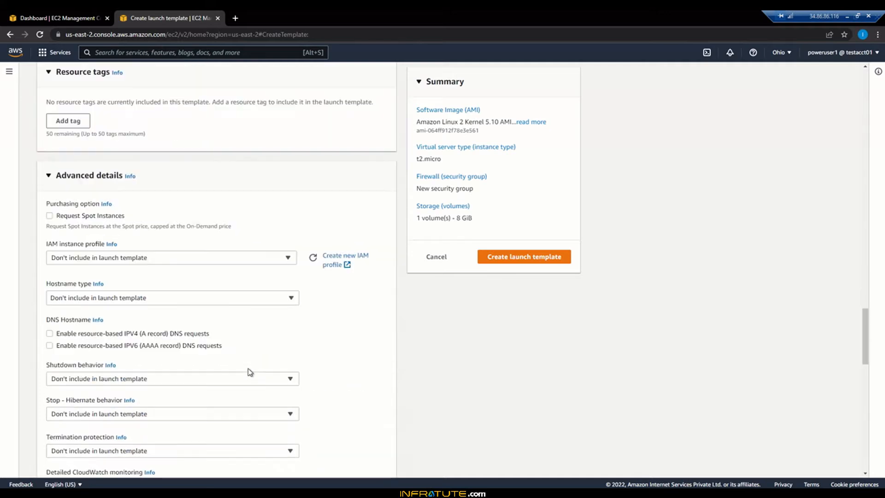
pyautogui.scroll(-2, 249, 372)
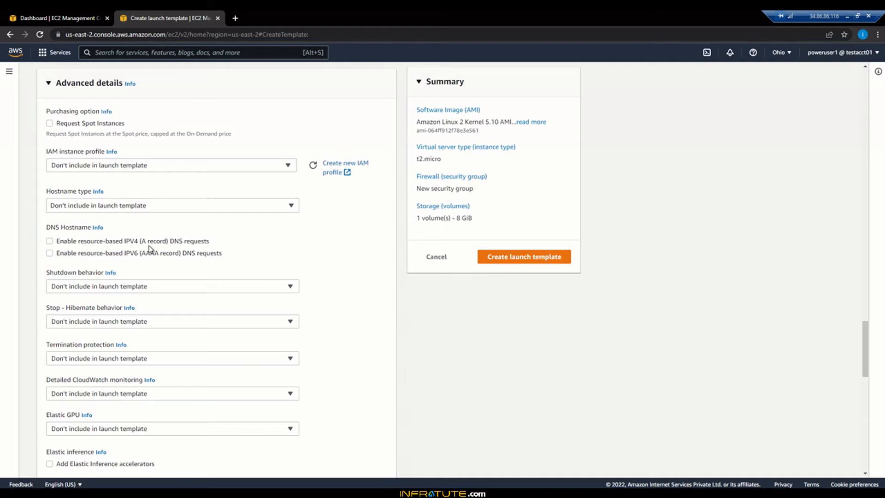
pyautogui.scroll(-3, 314, 304)
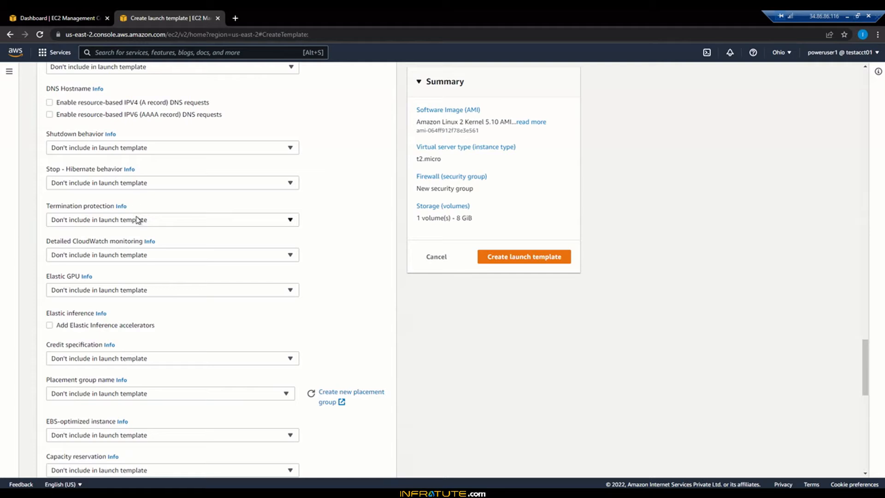
pyautogui.scroll(-5, 344, 300)
pyautogui.scroll(-7, 344, 301)
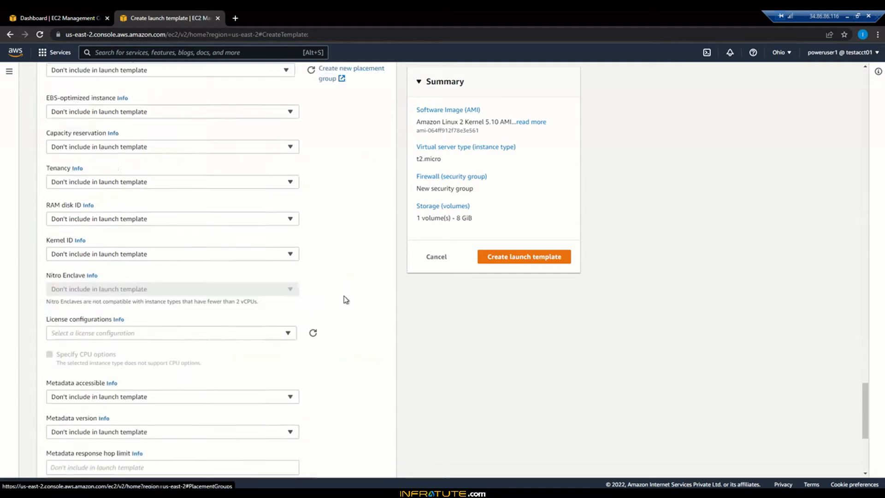
pyautogui.click(236, 323)
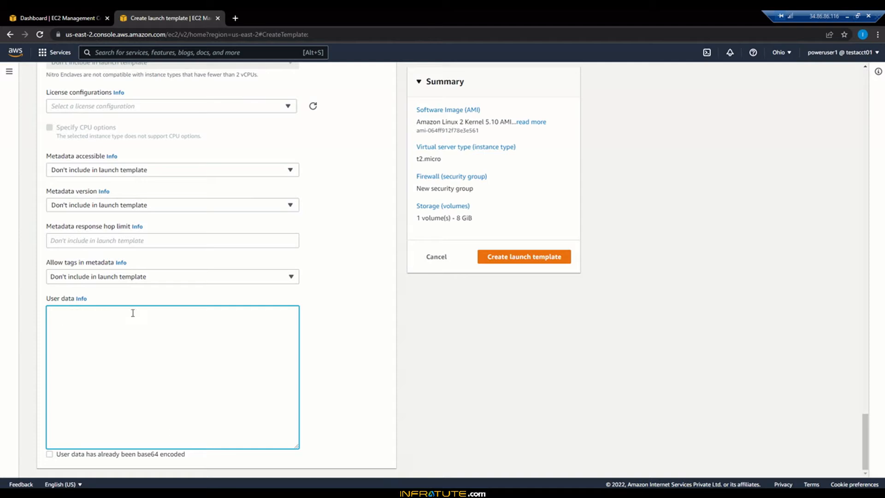
# Step: Switch to Notepad++, remove the blank line below #!/bin/bash in 02.B.EC2-Bootstrapping-code.sh, and select the entire script for copying
pyautogui.hotkey('alt', 'Tab')
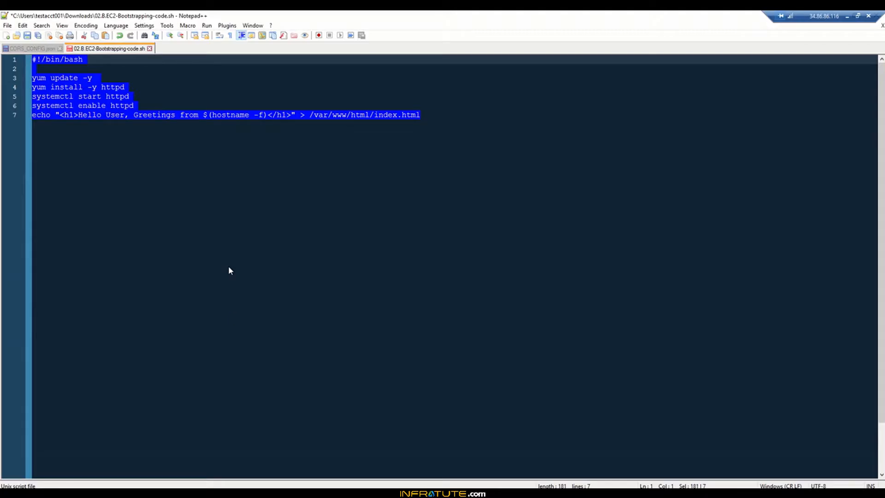
pyautogui.click(191, 167)
pyautogui.click(64, 67)
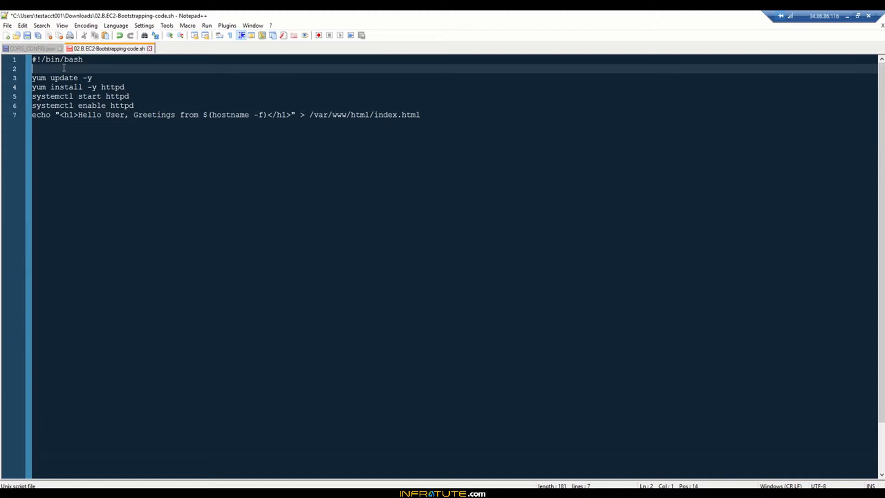
pyautogui.press('BackSpace')
pyautogui.hotkey('ctrl', 'a')
pyautogui.hotkey('ctrl', 'c')
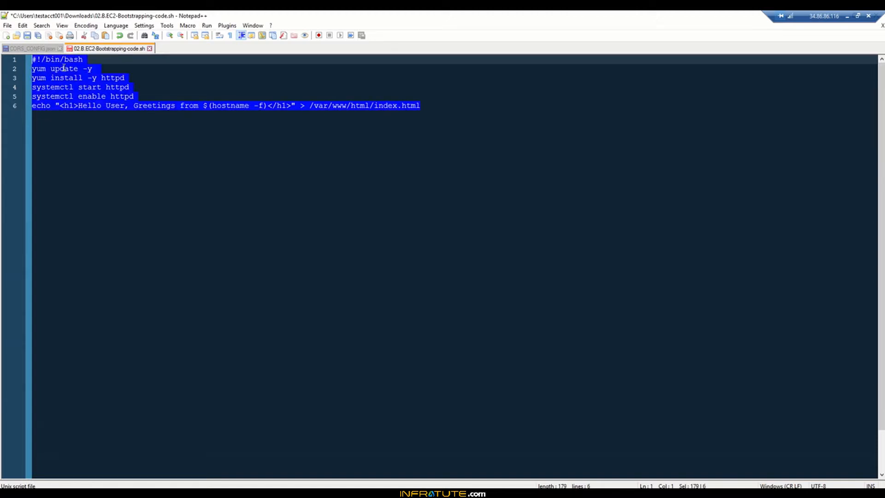
# Step: Return to the browser and paste the copied bootstrapping script into the template's User data field
pyautogui.doubleClick(697, 18)
pyautogui.click(233, 381)
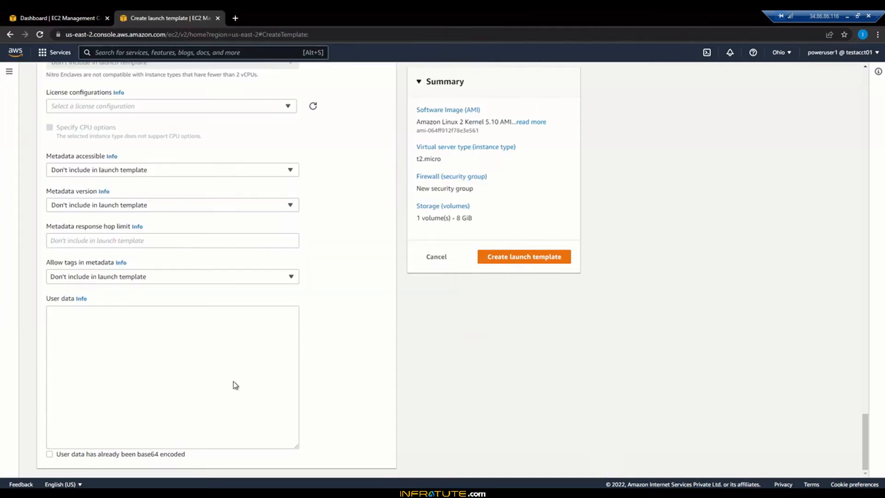
pyautogui.click(204, 375)
pyautogui.hotkey('ctrl', 'v')
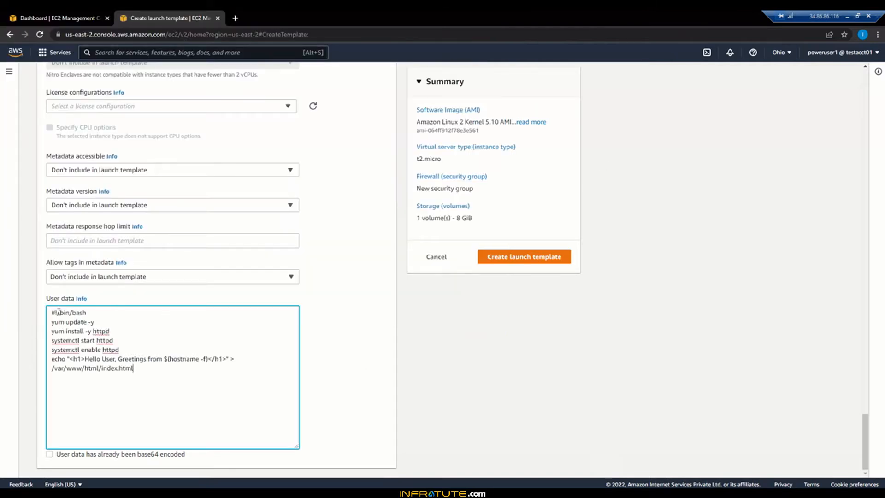
pyautogui.click(57, 313)
pyautogui.press('BackSpace')
# Step: Review the AMI, instance type, firewall and storage in the summary, and create the launch template
pyautogui.click(534, 403)
pyautogui.scroll(5, 534, 403)
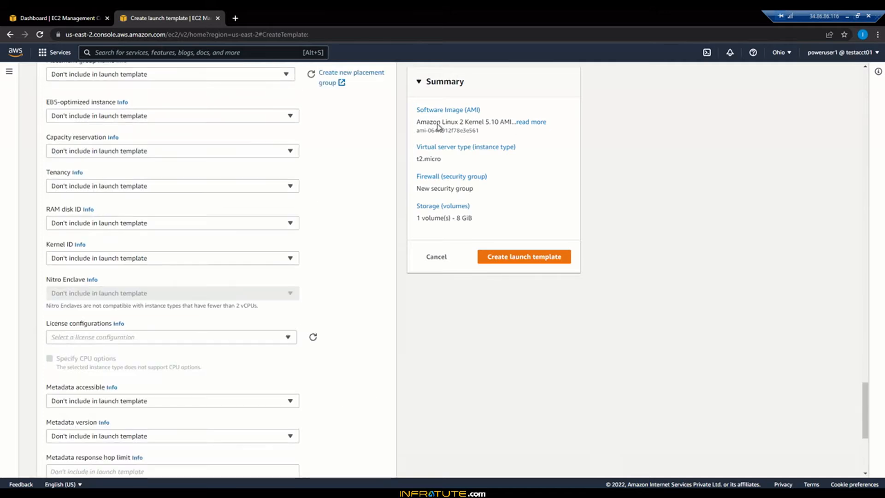
pyautogui.moveTo(442, 122); pyautogui.dragTo(498, 122)
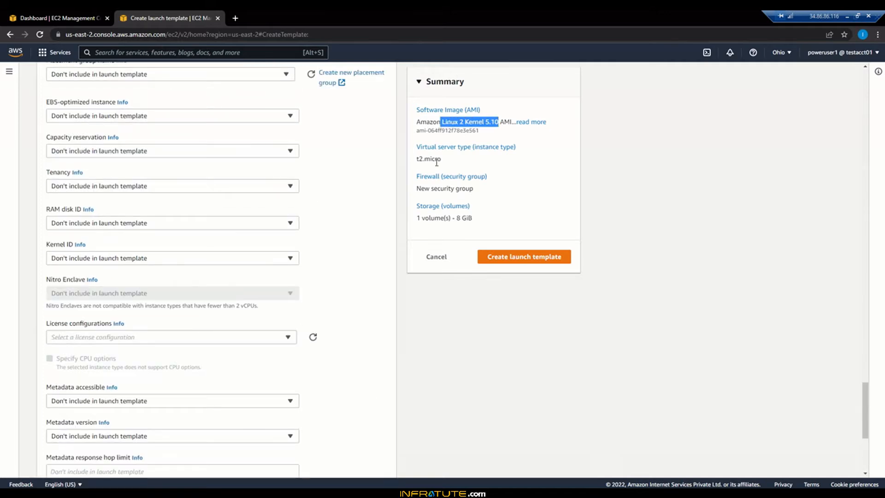
pyautogui.moveTo(417, 159); pyautogui.dragTo(441, 159)
pyautogui.click(462, 200)
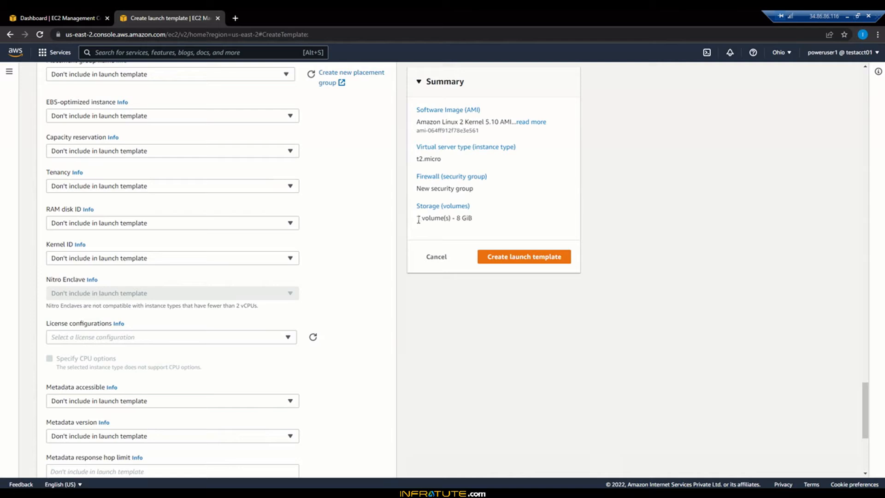
pyautogui.tripleClick(509, 219)
pyautogui.click(508, 220)
pyautogui.click(537, 264)
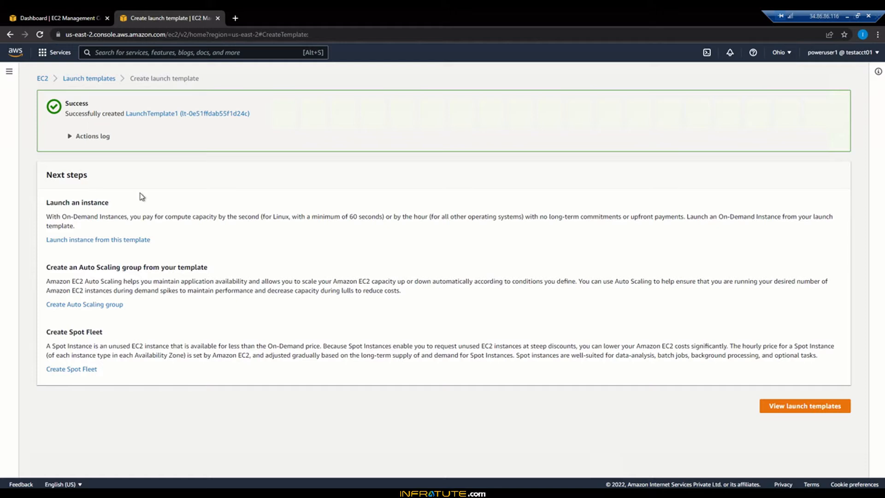
# Step: View the launch templates list, and open the Auto Scaling Groups page from the EC2 dashboard in a new tab
pyautogui.click(785, 407)
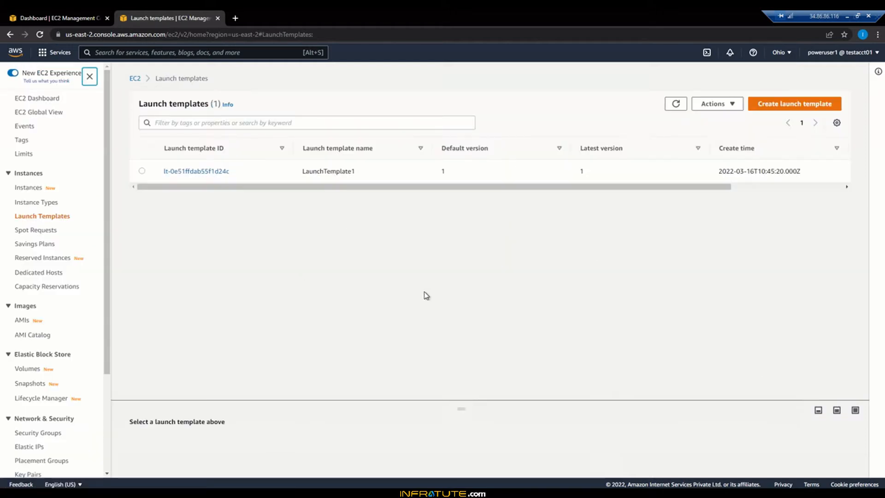
pyautogui.click(62, 9)
pyautogui.scroll(-3, 108, 231)
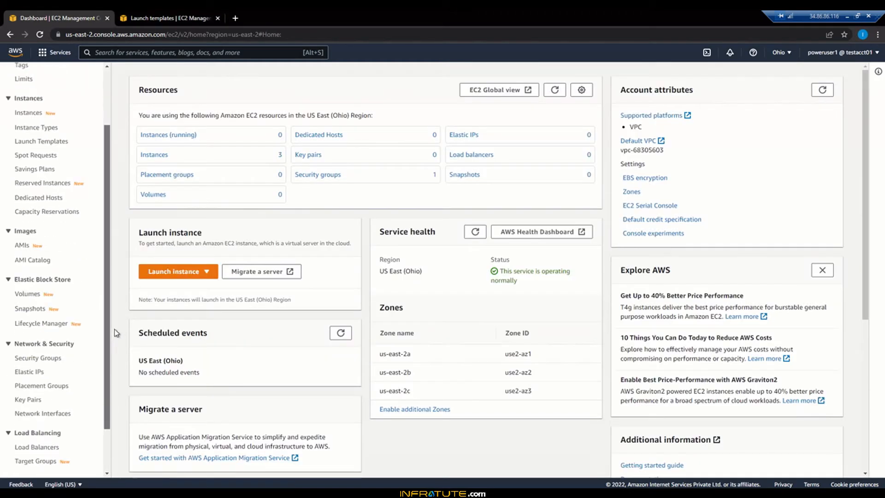
pyautogui.scroll(-2, 110, 332)
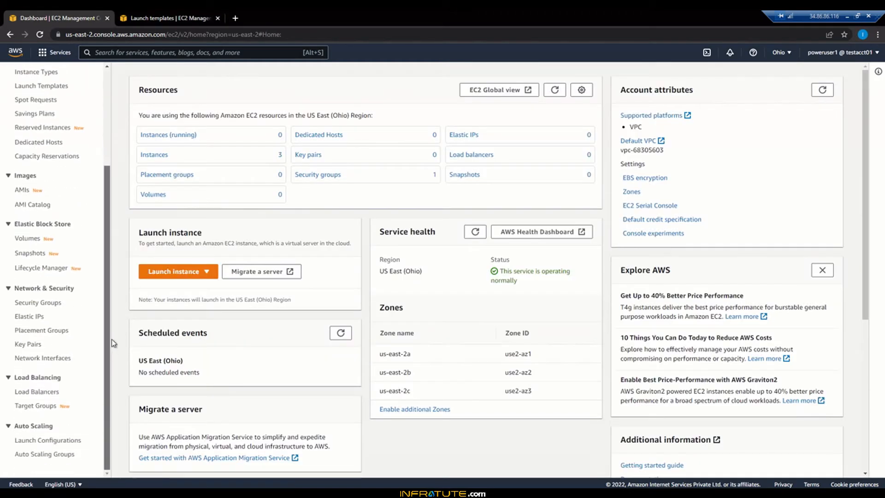
pyautogui.rightClick(55, 456)
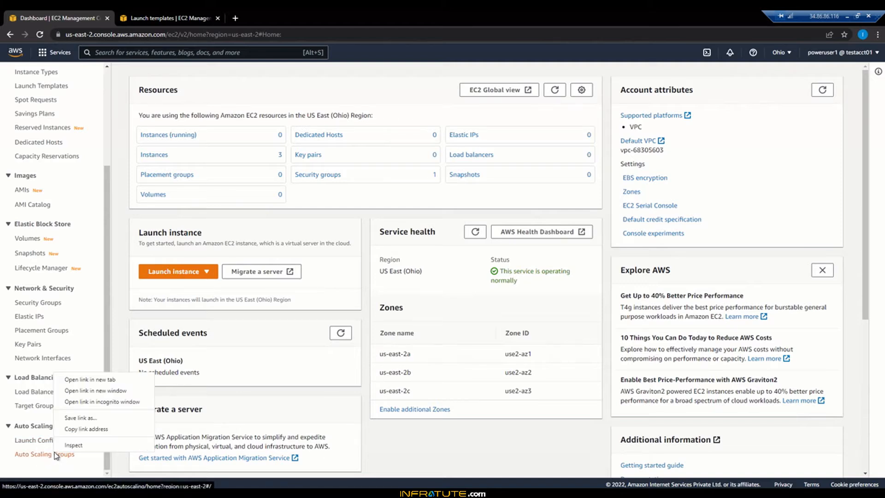
pyautogui.click(86, 380)
pyautogui.click(274, 18)
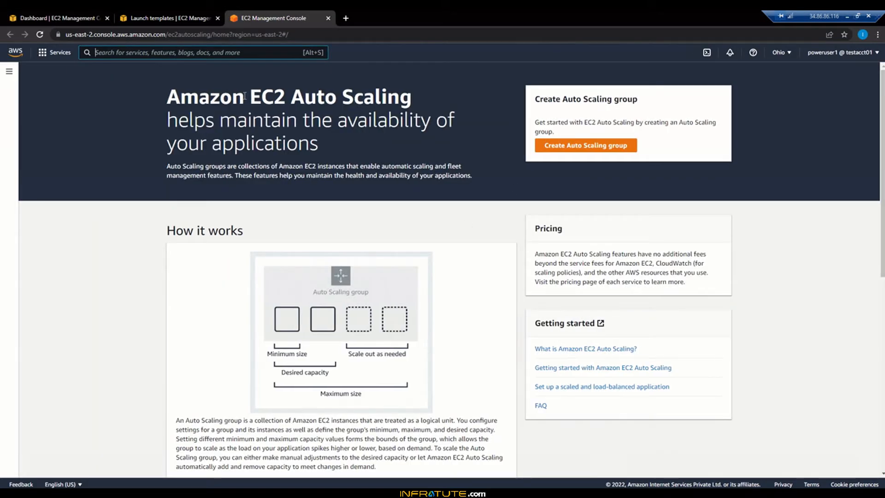
# Step: Start a new Auto Scaling group named ASG1 based on LaunchTemplate1, and continue to the instance launch options
pyautogui.moveTo(242, 92); pyautogui.dragTo(331, 120)
pyautogui.click(359, 131)
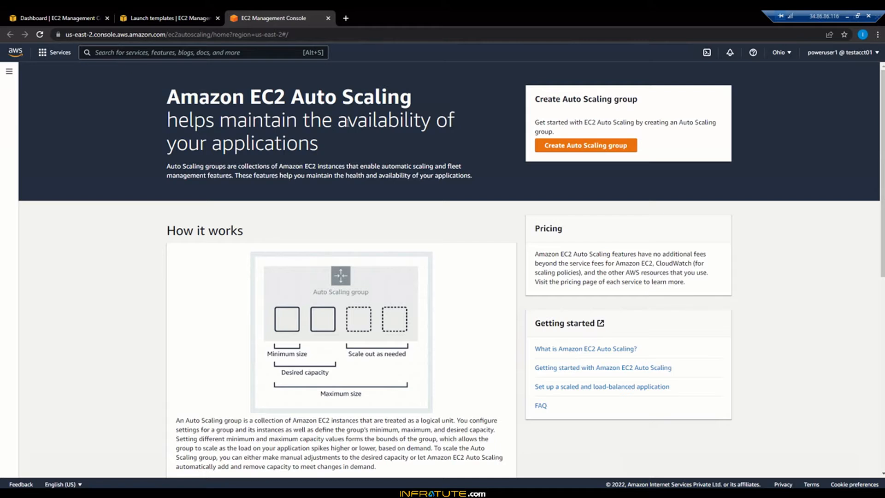
pyautogui.click(571, 147)
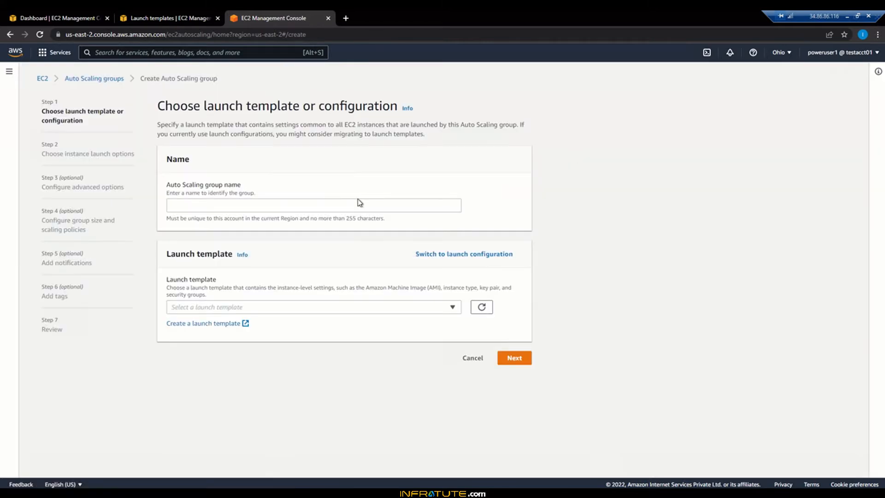
pyautogui.click(348, 205)
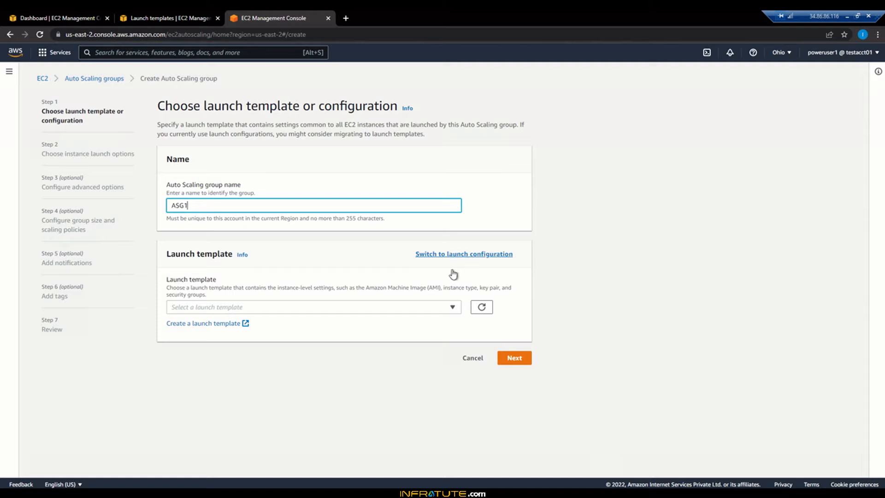
pyautogui.click(351, 307)
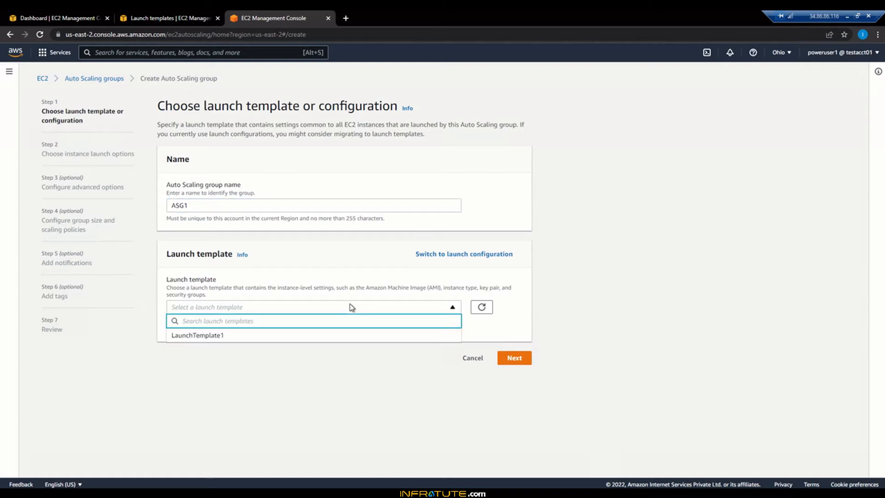
pyautogui.click(341, 335)
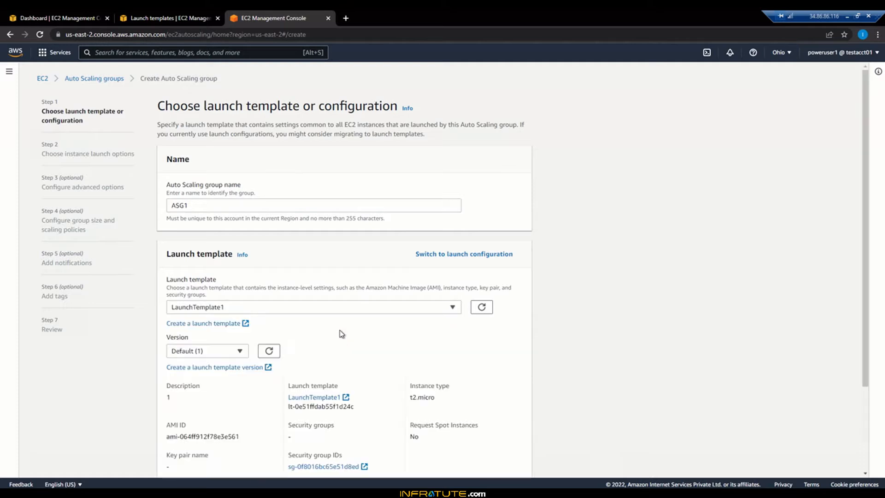
pyautogui.scroll(-3, 590, 336)
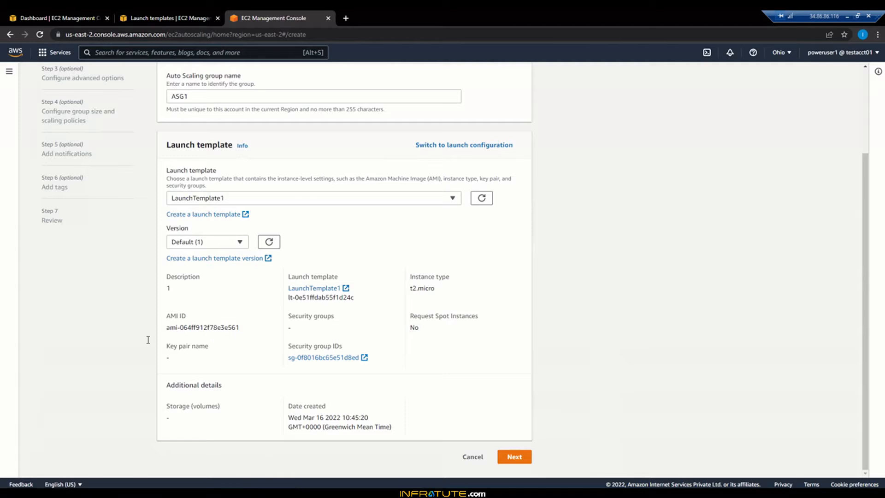
pyautogui.click(514, 457)
# Step: Select the us-east-2a, us-east-2b and us-east-2c subnets of the default VPC, and continue to the advanced options
pyautogui.scroll(-1, 485, 242)
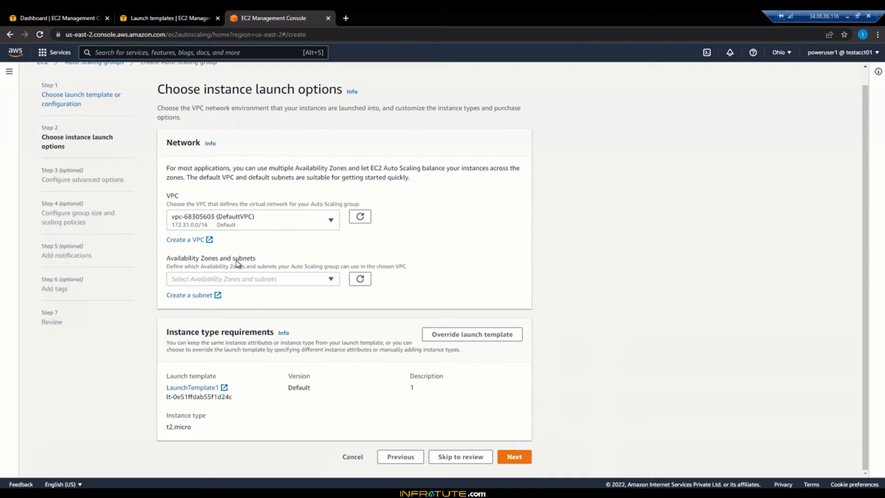
pyautogui.click(330, 282)
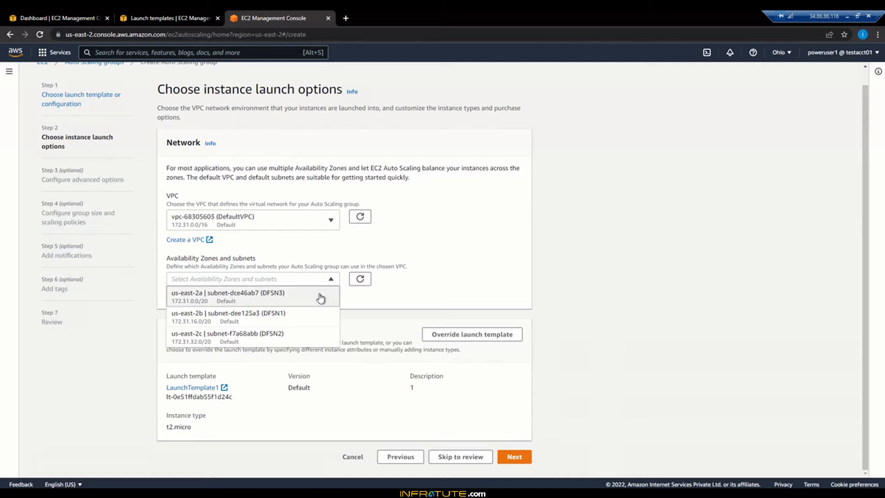
pyautogui.click(329, 321)
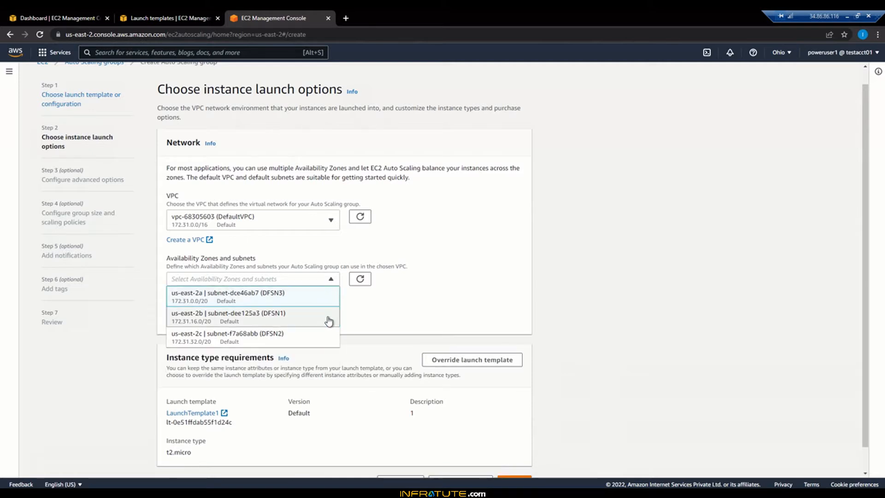
pyautogui.click(329, 342)
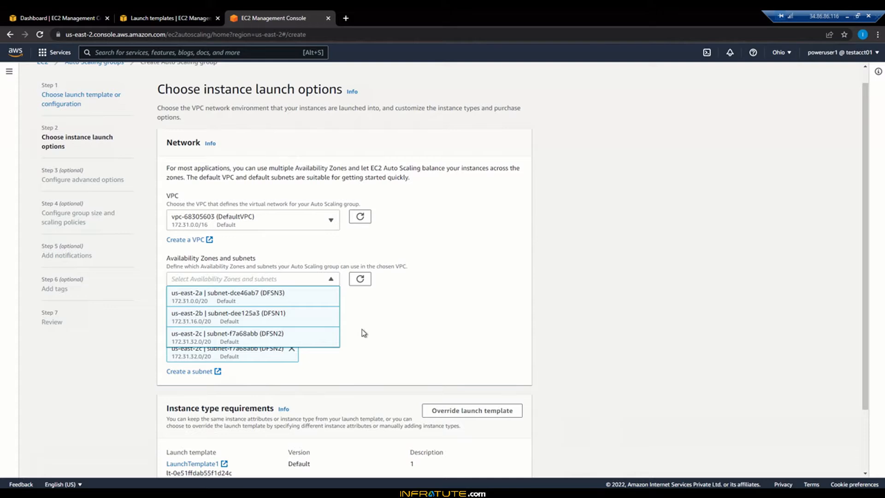
pyautogui.click(361, 329)
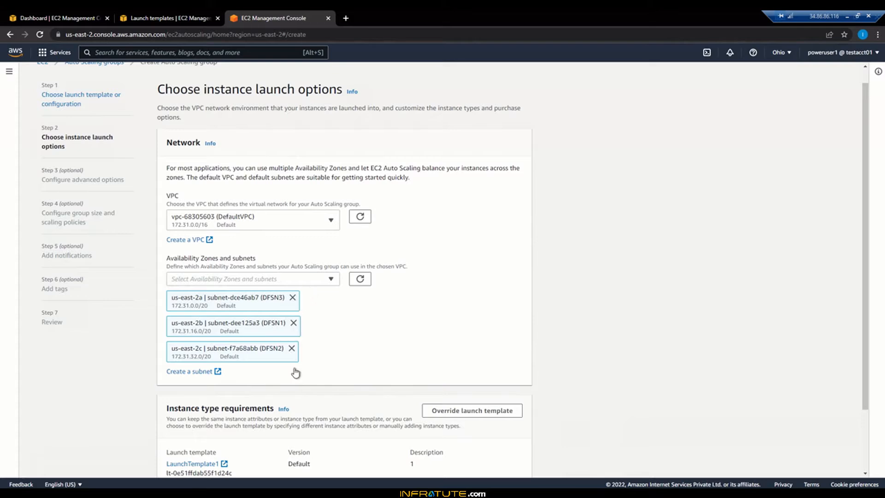
pyautogui.scroll(-2, 366, 340)
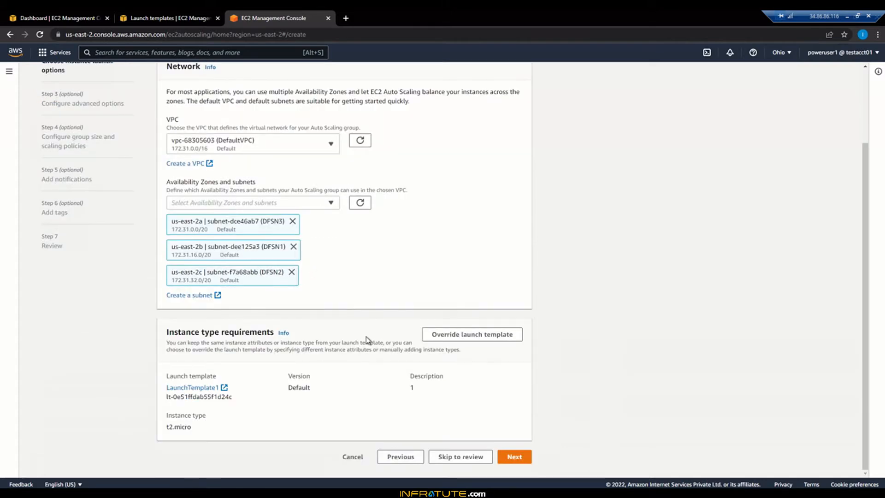
pyautogui.click(512, 457)
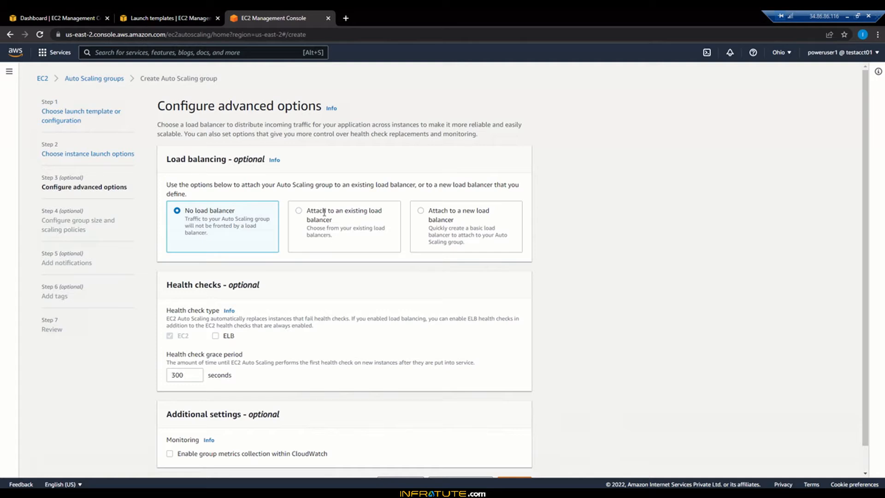
# Step: Attach the group to a new internet-facing Application Load Balancer named ASG1-ALB1
pyautogui.click(421, 212)
pyautogui.scroll(-3, 532, 309)
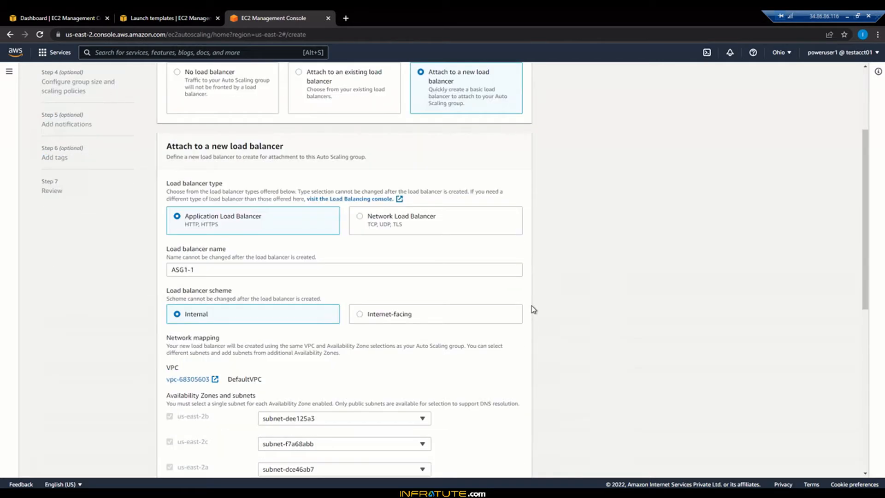
pyautogui.scroll(-1, 533, 310)
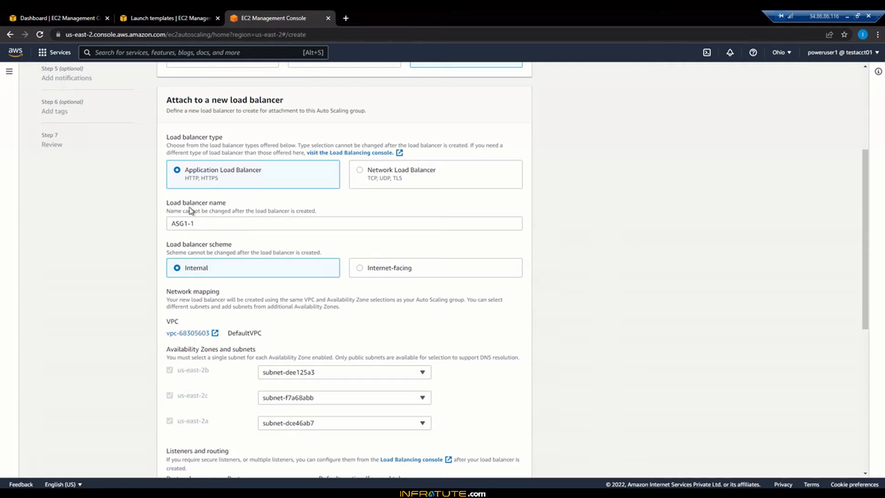
pyautogui.click(216, 222)
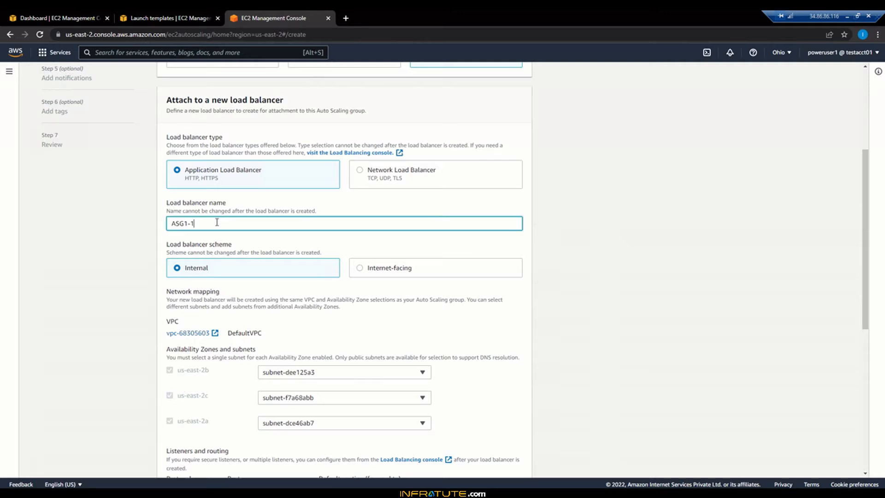
pyautogui.press('BackSpace')
pyautogui.press('BackSpace')
pyautogui.write('-ALB1')
pyautogui.click(359, 269)
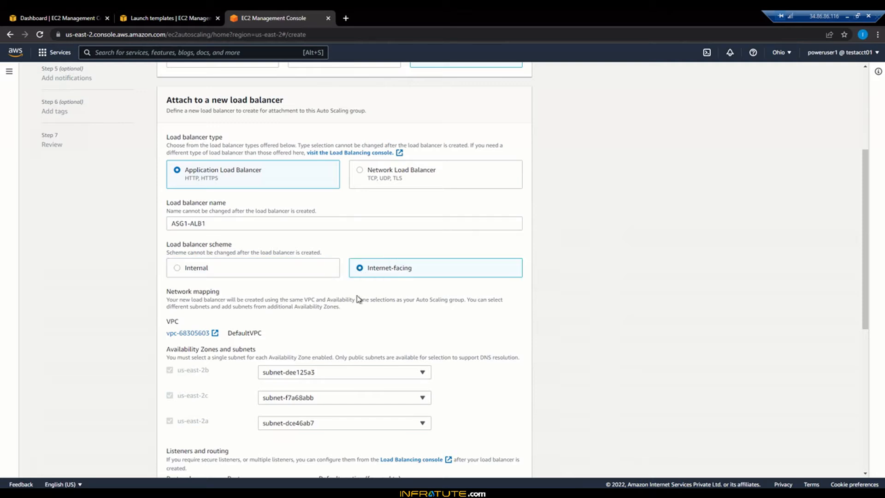
# Step: Route the load balancer's HTTP port 80 listener to a new target group named ASG1-ALB1-Tg1
pyautogui.scroll(-3, 502, 298)
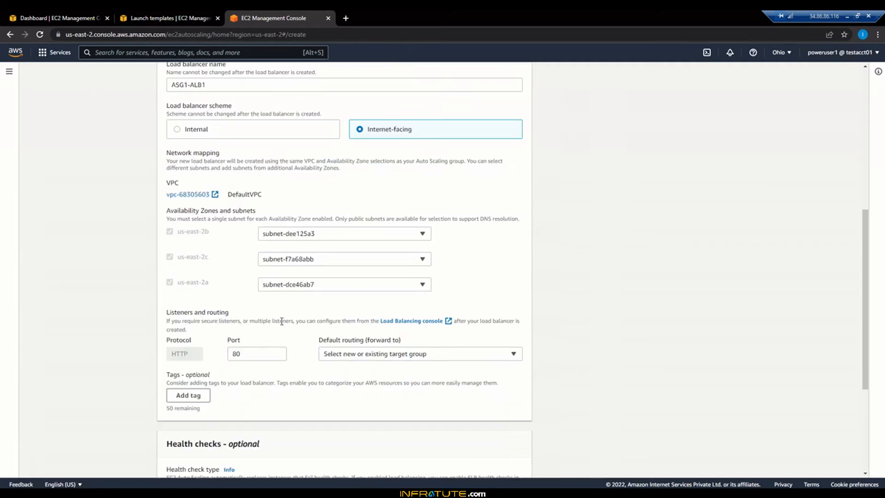
pyautogui.scroll(-3, 280, 324)
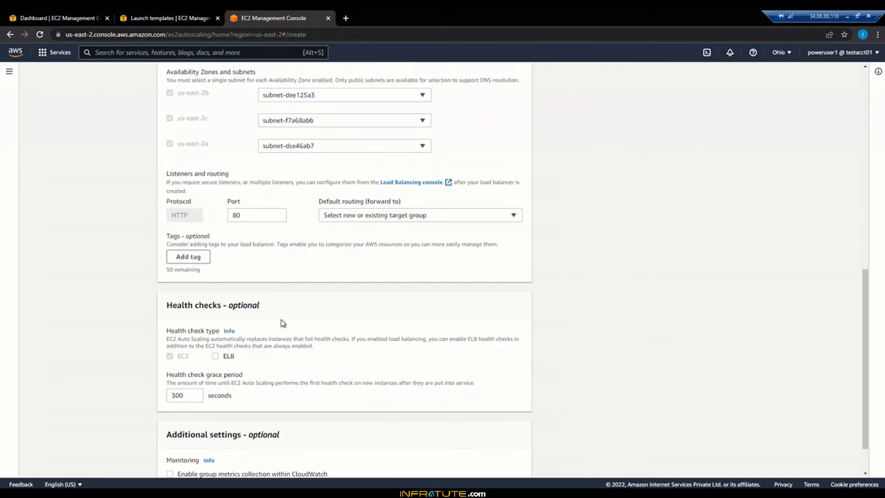
pyautogui.click(379, 218)
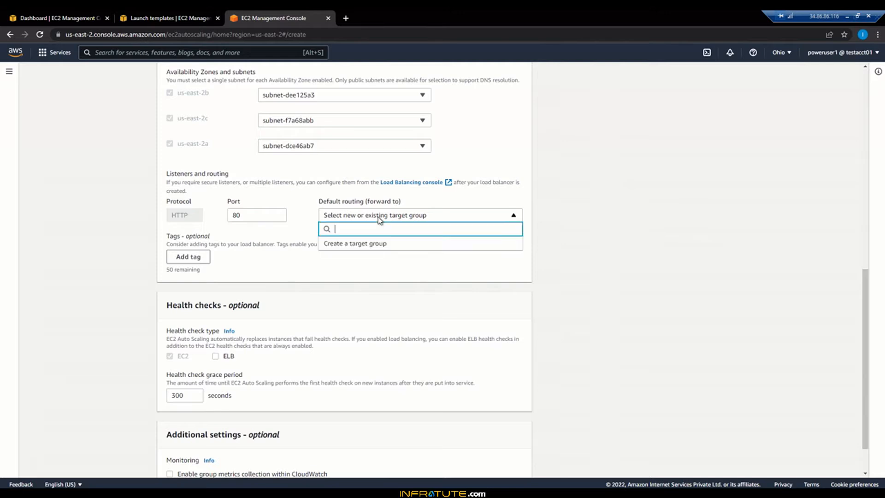
pyautogui.click(358, 248)
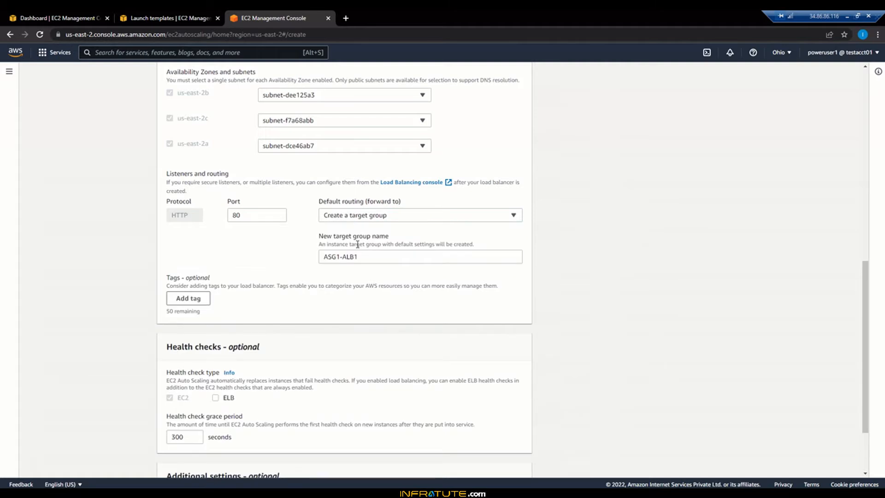
pyautogui.click(363, 218)
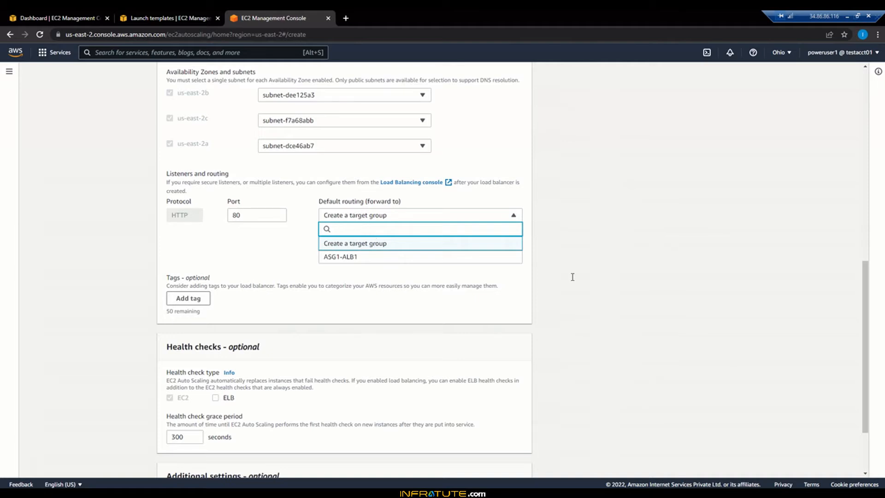
pyautogui.scroll(10, 574, 278)
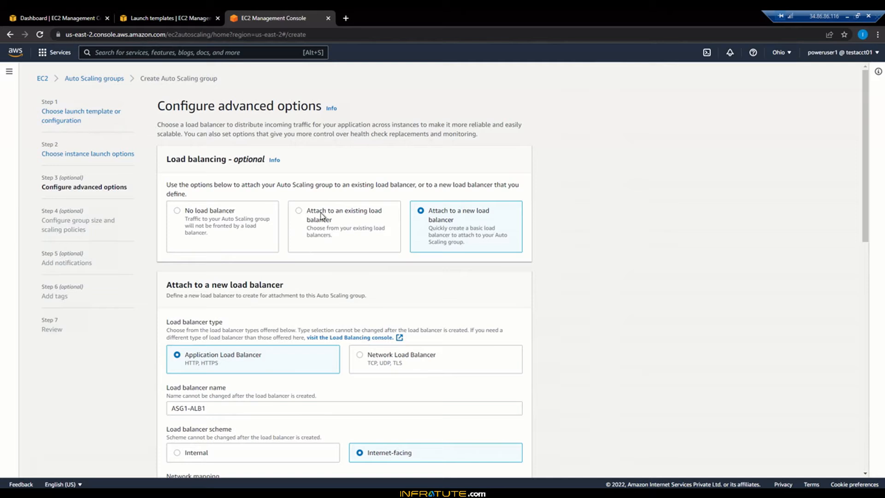
pyautogui.scroll(-10, 615, 305)
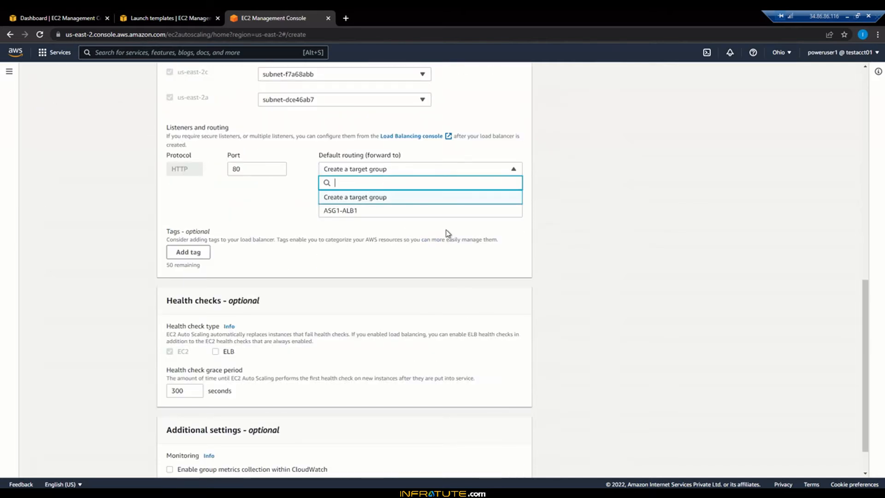
pyautogui.click(571, 226)
pyautogui.click(430, 211)
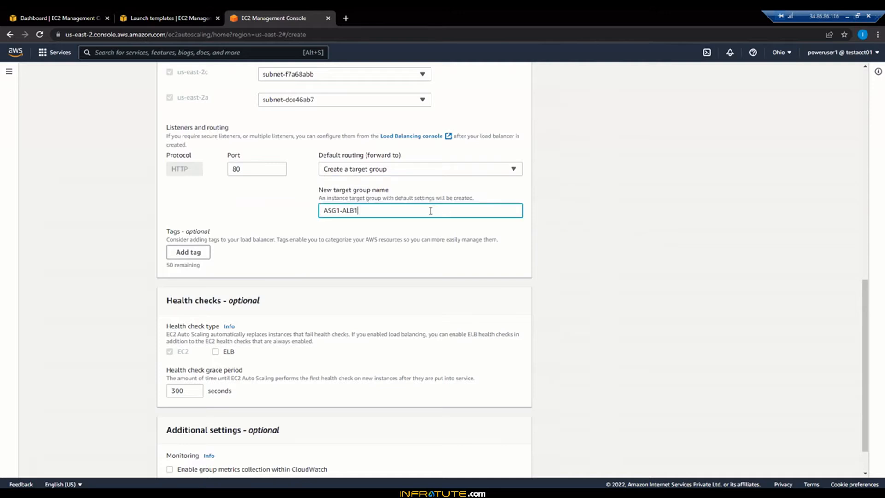
pyautogui.write('-Tg1')
# Step: Enable ELB health checks with a 60-second grace period, and continue to the group size and scaling policies
pyautogui.scroll(-1, 521, 309)
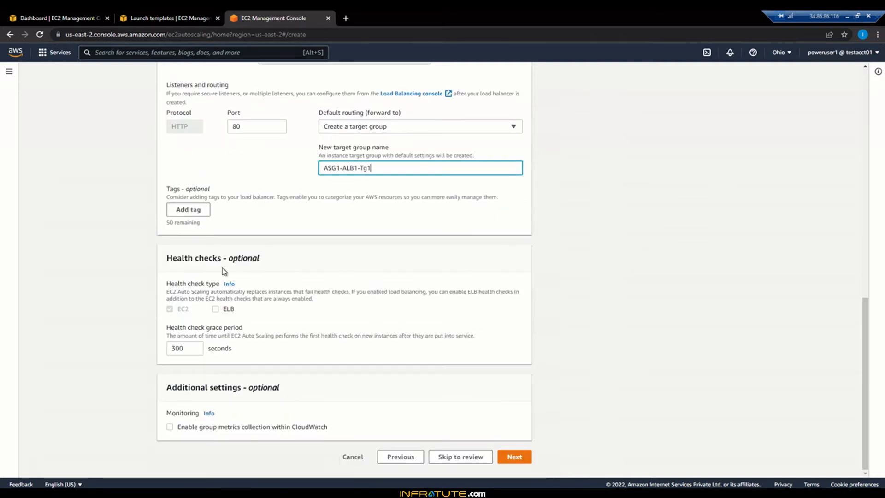
pyautogui.click(215, 310)
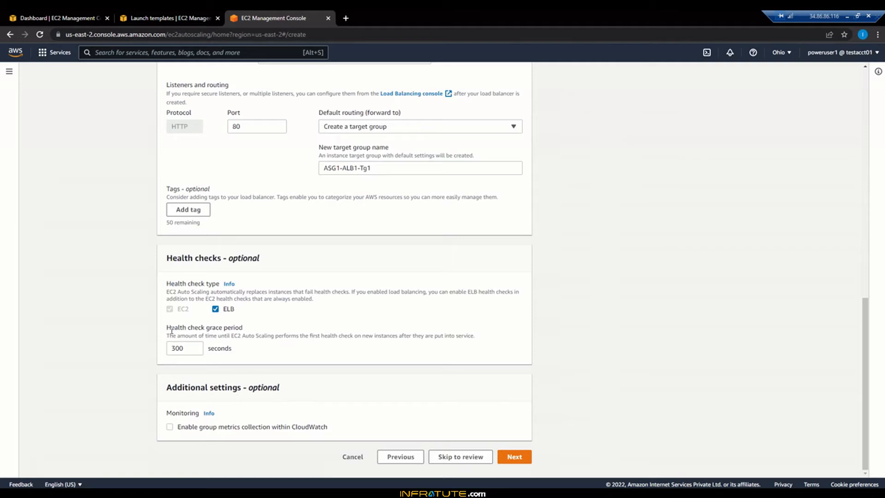
pyautogui.moveTo(170, 327); pyautogui.dragTo(236, 328)
pyautogui.click(190, 348)
pyautogui.press('BackSpace')
pyautogui.press('BackSpace')
pyautogui.press('BackSpace')
pyautogui.write('60')
pyautogui.click(514, 456)
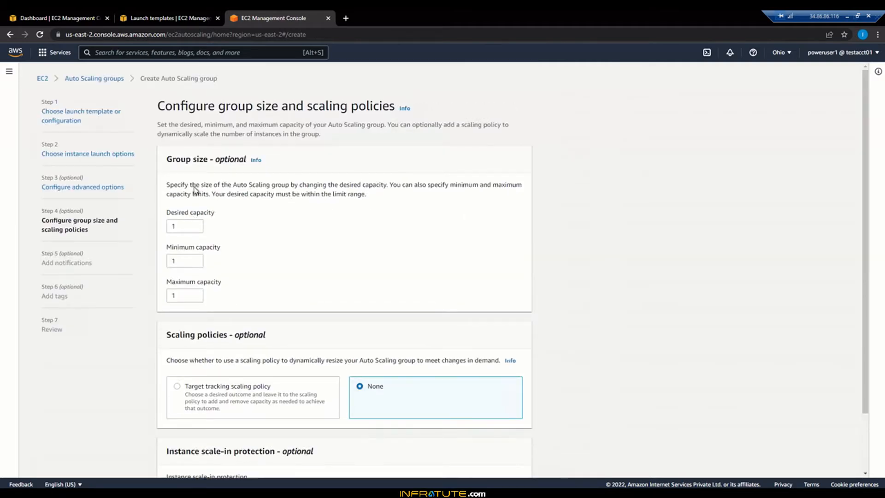
# Step: Set the Auto Scaling group's maximum capacity to 2, and go to the scaling policies section
pyautogui.click(183, 226)
pyautogui.click(183, 297)
pyautogui.click(589, 306)
pyautogui.scroll(-3, 588, 306)
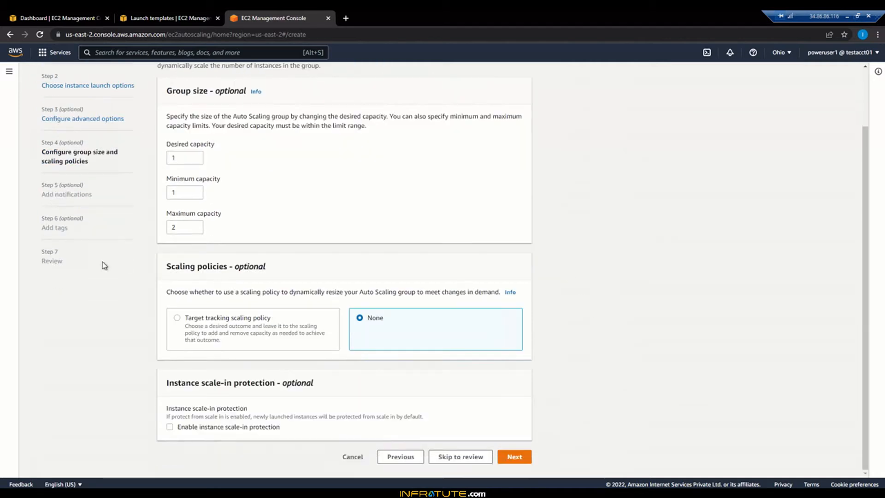
pyautogui.tripleClick(239, 266)
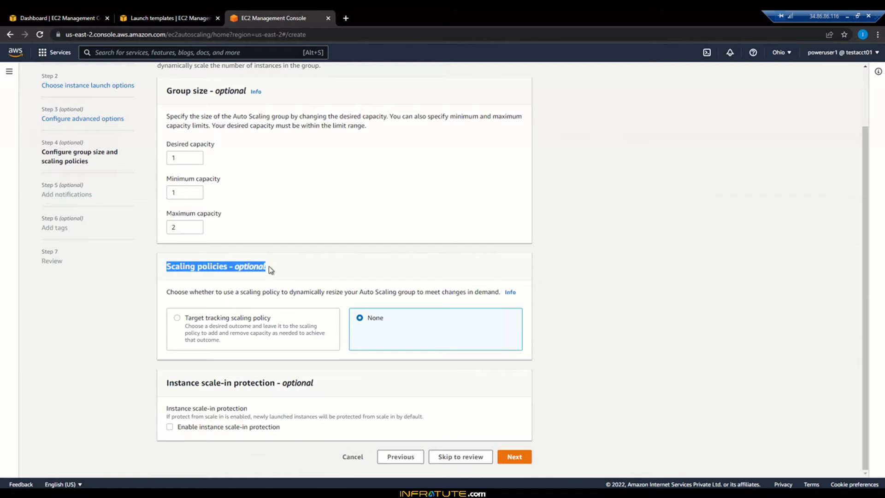
# Step: Add a target tracking scaling policy based on the Average CPU utilization metric
pyautogui.click(268, 275)
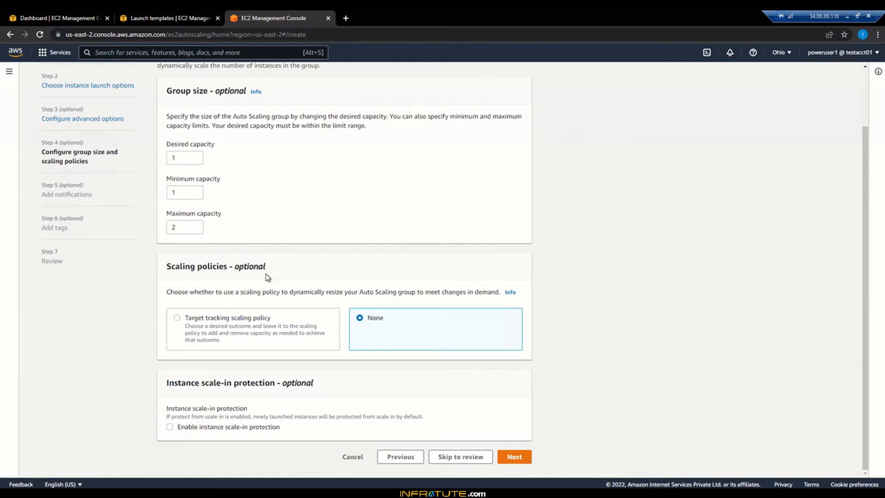
pyautogui.click(177, 319)
pyautogui.scroll(-3, 463, 314)
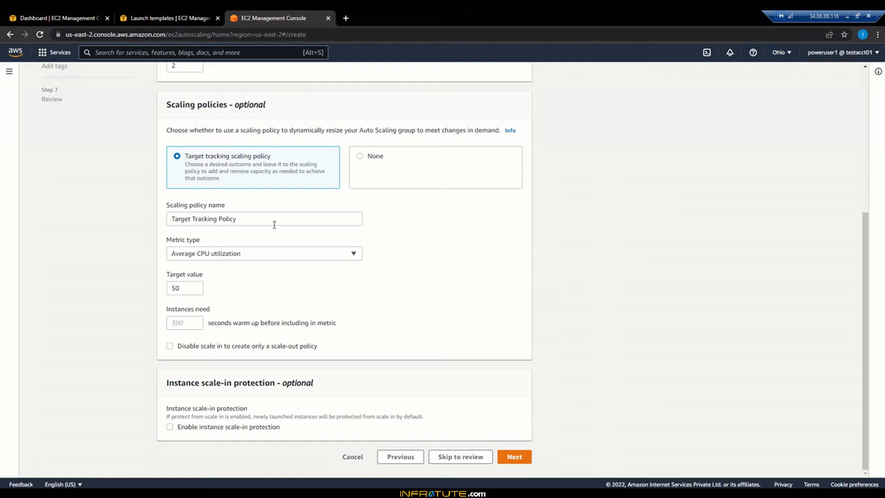
pyautogui.click(249, 259)
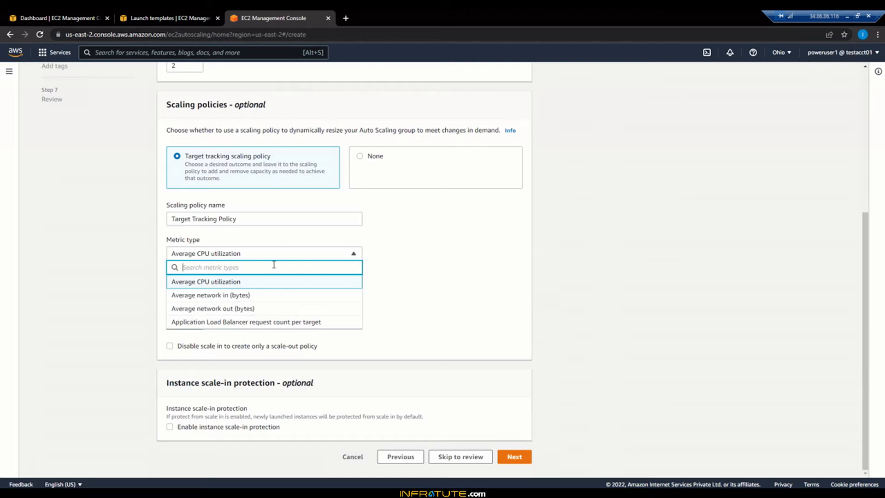
pyautogui.click(223, 281)
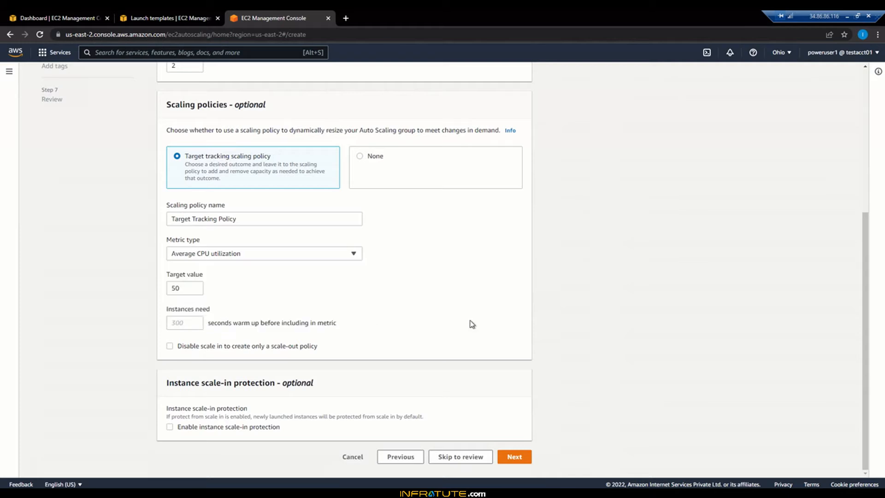
# Step: Set the scaling policy's target value to 30, and continue to the notifications page
pyautogui.click(181, 291)
pyautogui.press('BackSpace')
pyautogui.press('BackSpace')
pyautogui.write('30')
pyautogui.click(554, 261)
pyautogui.moveTo(167, 383); pyautogui.dragTo(261, 384)
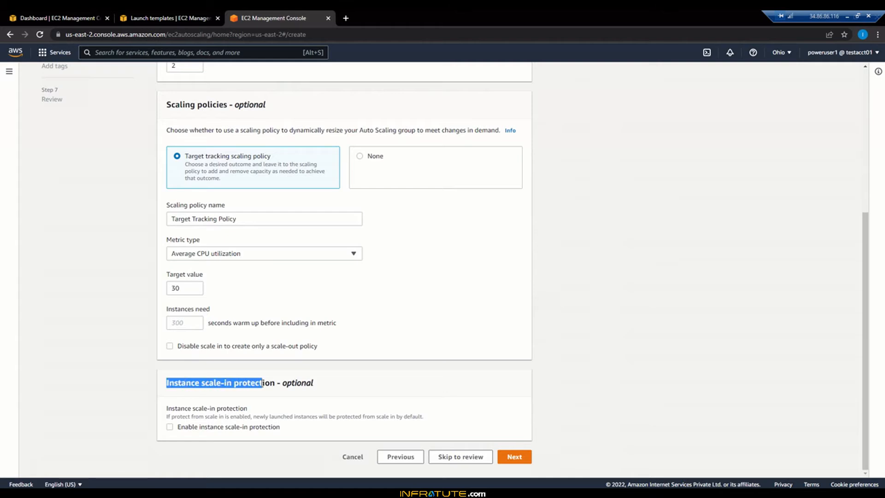
pyautogui.click(262, 384)
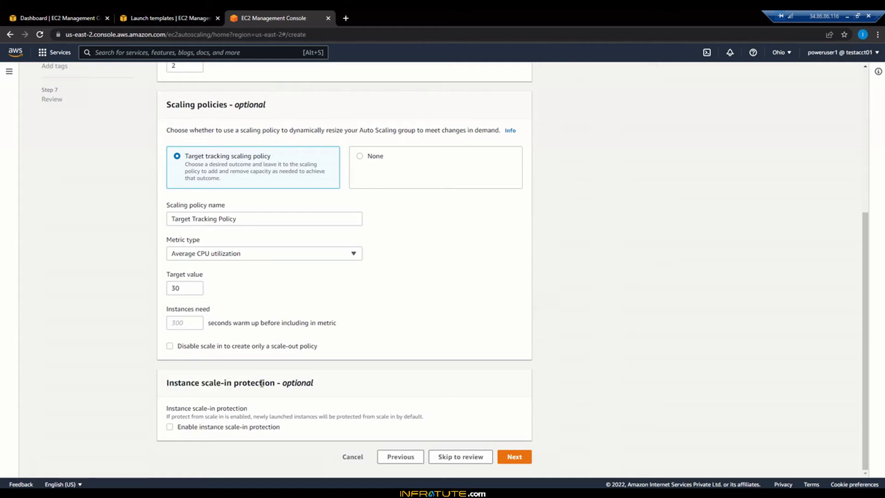
pyautogui.click(505, 458)
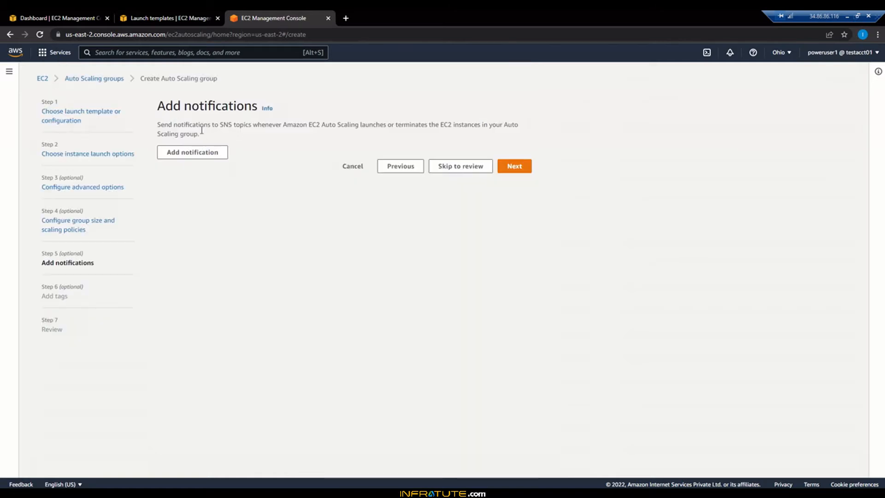
pyautogui.moveTo(157, 124); pyautogui.dragTo(245, 138)
pyautogui.click(222, 134)
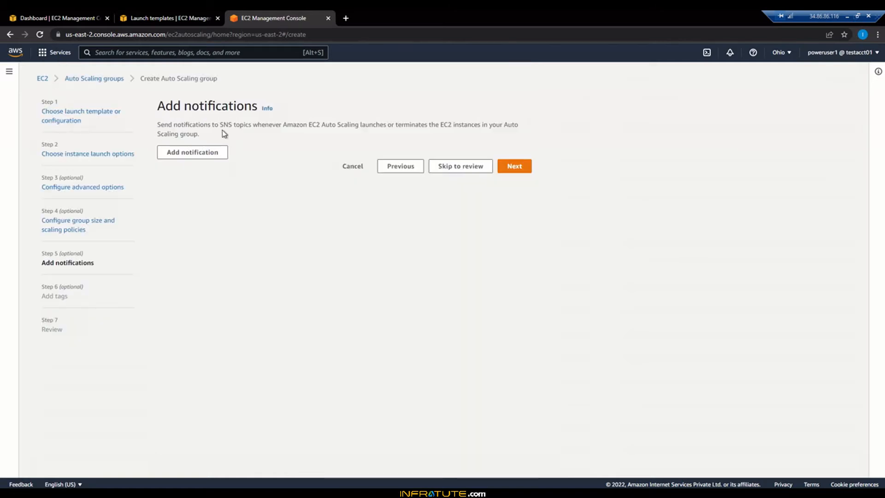
pyautogui.click(223, 154)
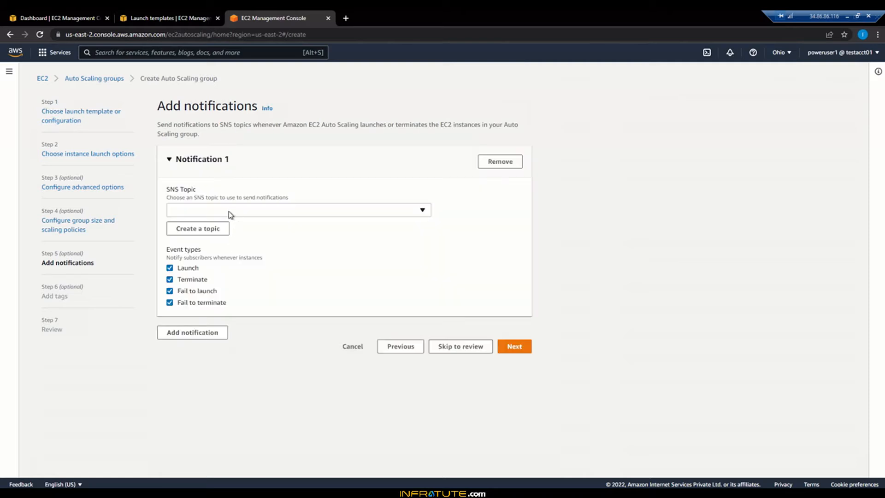
pyautogui.click(281, 212)
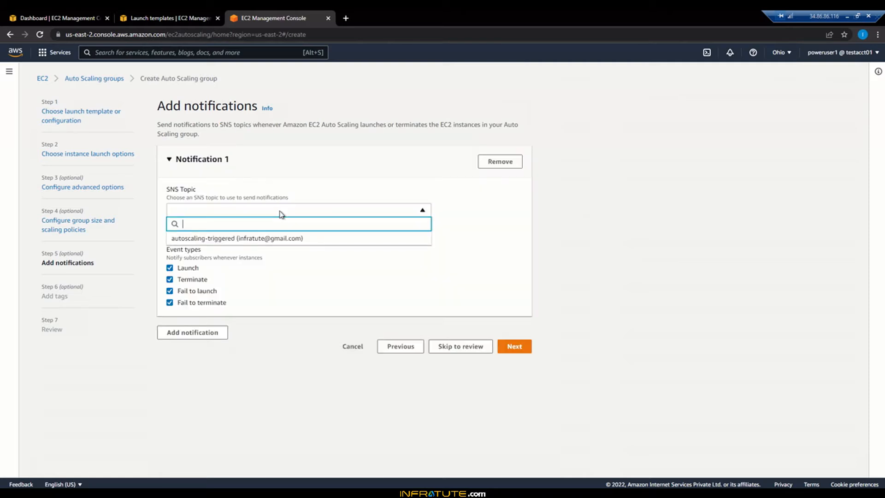
pyautogui.click(341, 175)
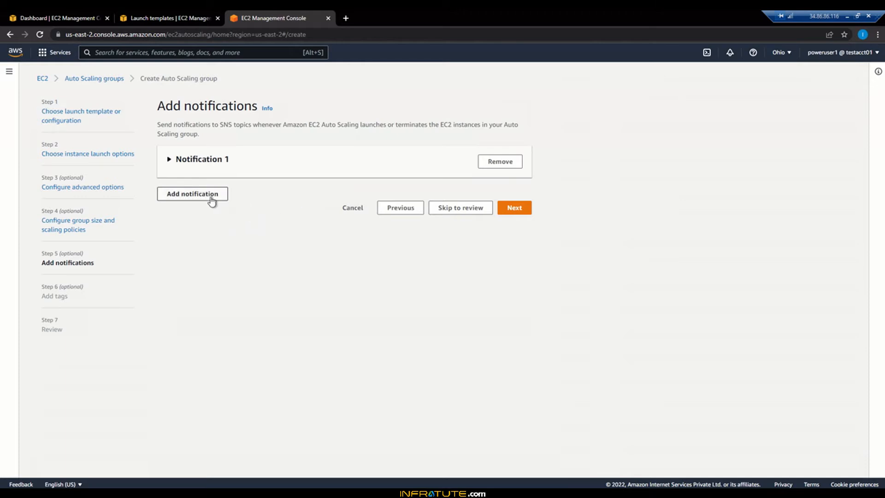
pyautogui.click(212, 201)
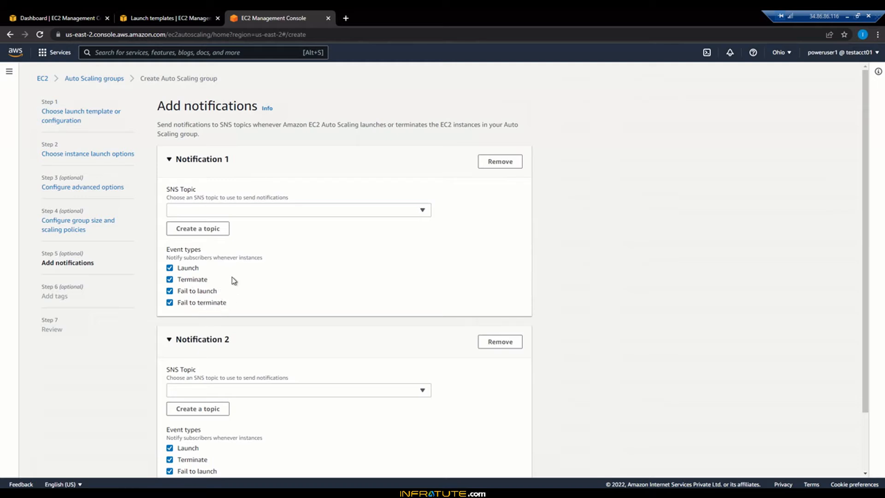
pyautogui.click(429, 211)
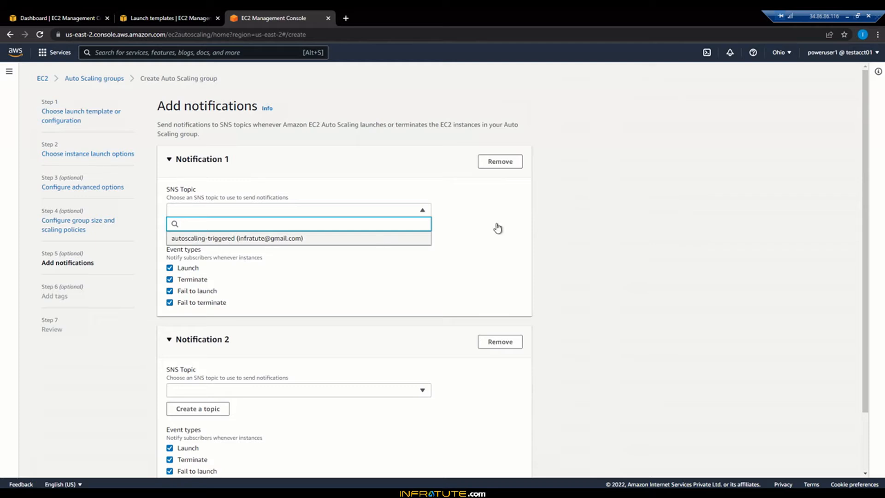
pyautogui.click(533, 208)
pyautogui.click(512, 165)
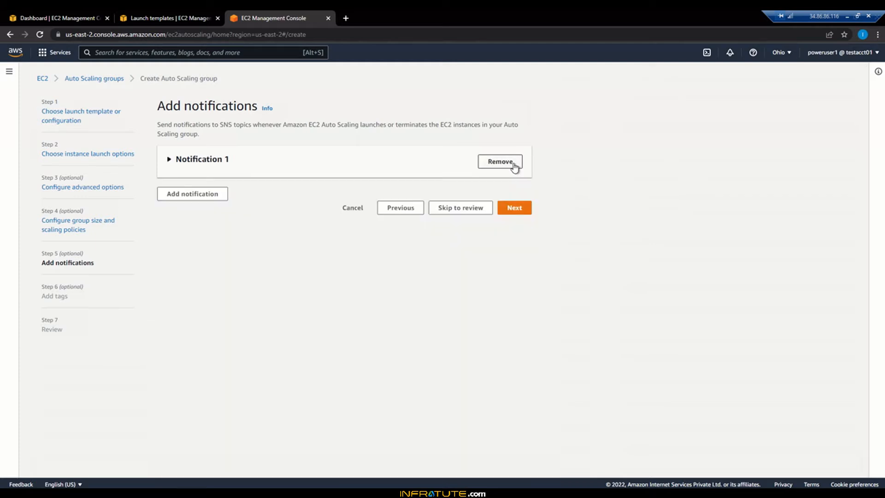
pyautogui.click(513, 165)
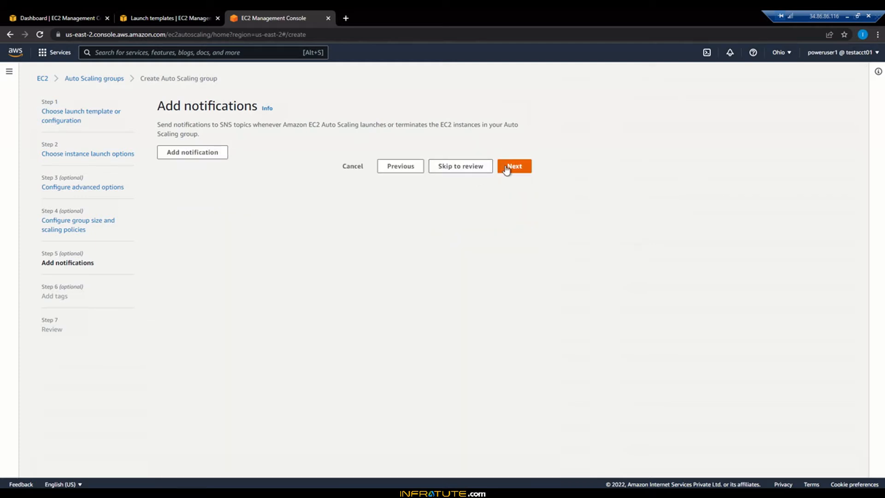
# Step: Continue past the notifications and tags pages without adding any, dismissing the tags notice, to reach the review
pyautogui.click(507, 166)
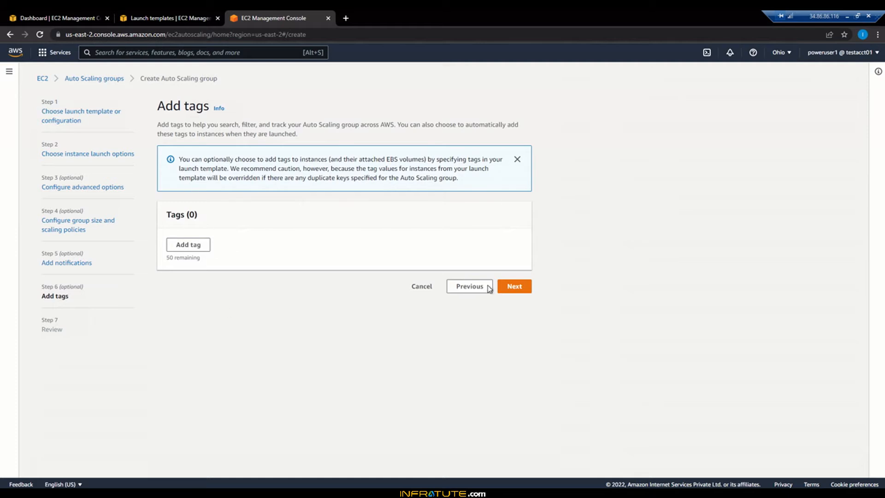
pyautogui.click(517, 160)
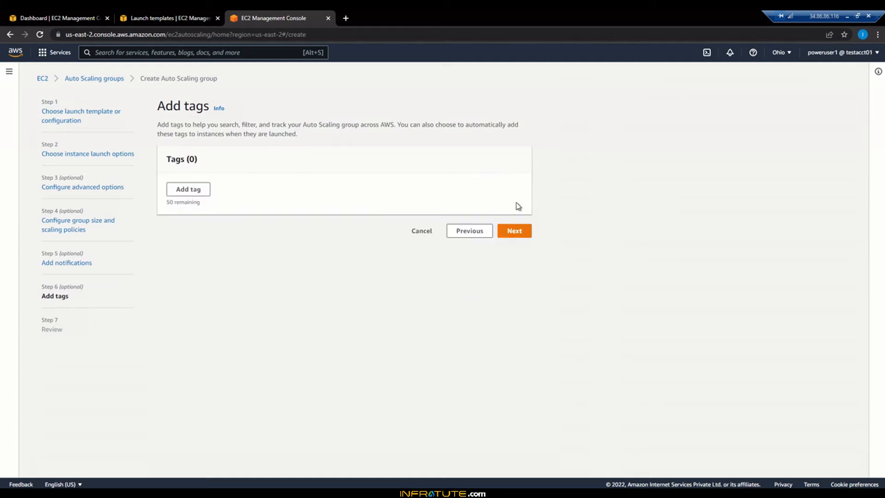
pyautogui.click(509, 234)
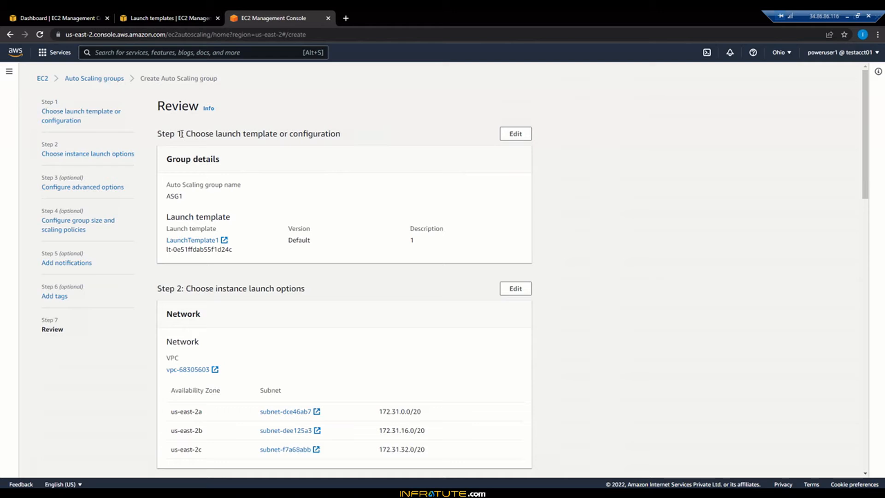
# Step: Review the group's launch template, network, load balancing, health check, capacity, scaling policy, notification and tag settings
pyautogui.moveTo(182, 134); pyautogui.dragTo(344, 137)
pyautogui.click(332, 140)
pyautogui.moveTo(187, 136); pyautogui.dragTo(321, 136)
pyautogui.click(321, 136)
pyautogui.moveTo(184, 289); pyautogui.dragTo(281, 290)
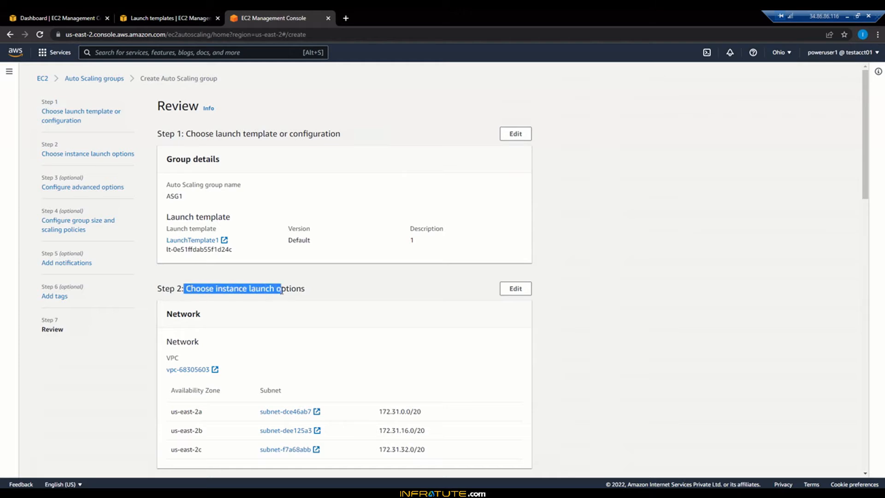
pyautogui.click(281, 290)
pyautogui.scroll(-3, 282, 291)
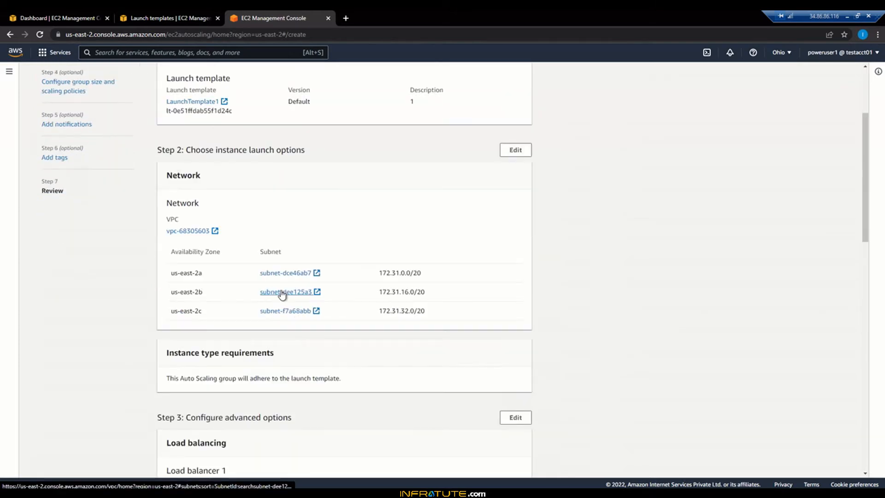
pyautogui.scroll(-3, 282, 292)
pyautogui.scroll(-1, 283, 294)
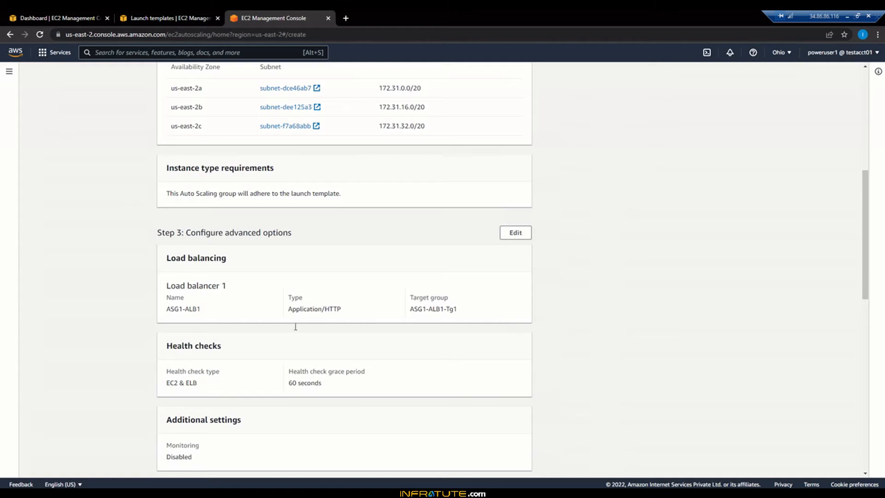
pyautogui.scroll(-3, 295, 330)
pyautogui.scroll(-3, 265, 326)
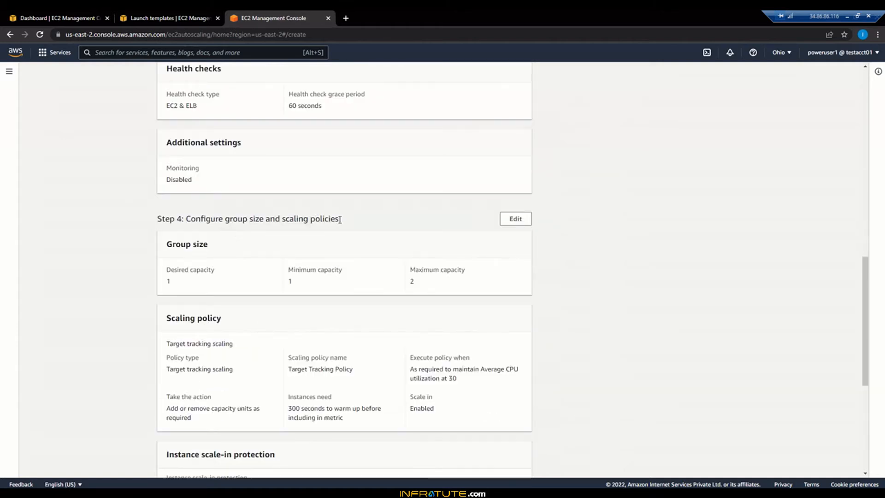
pyautogui.scroll(-4, 306, 306)
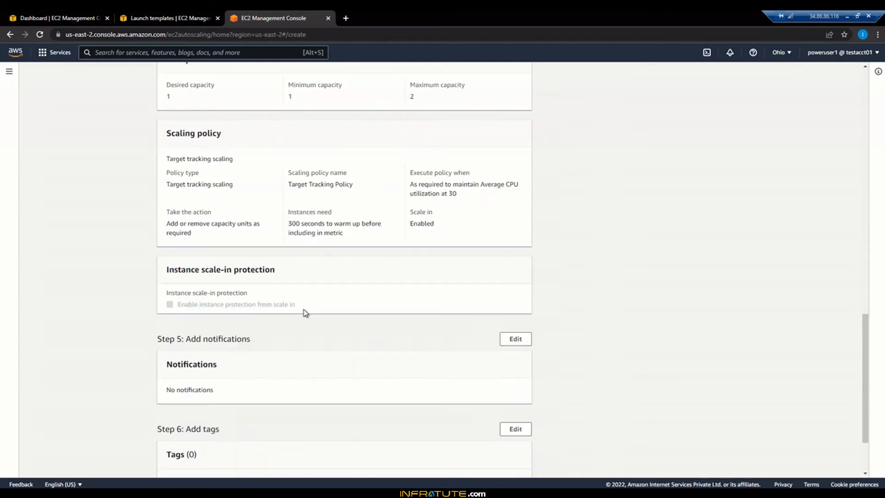
pyautogui.scroll(-2, 304, 313)
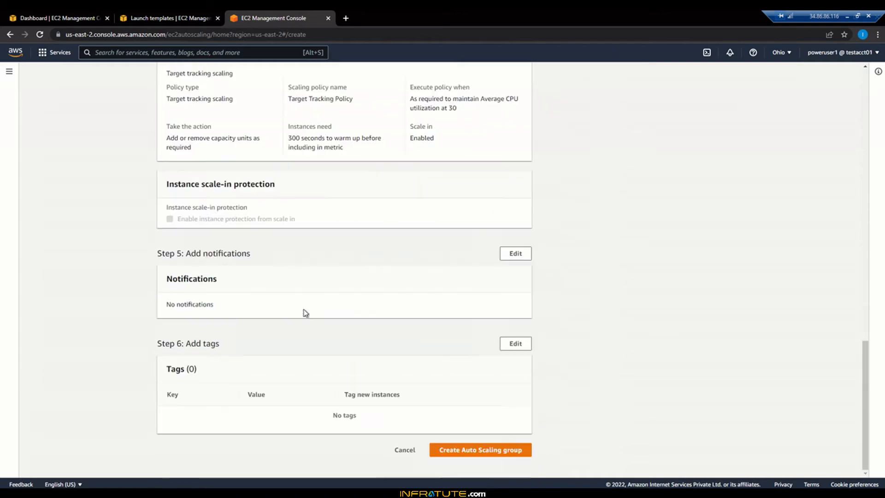
# Step: Create the Auto Scaling group, open the details of ASG1 and dismiss the success banner
pyautogui.click(499, 455)
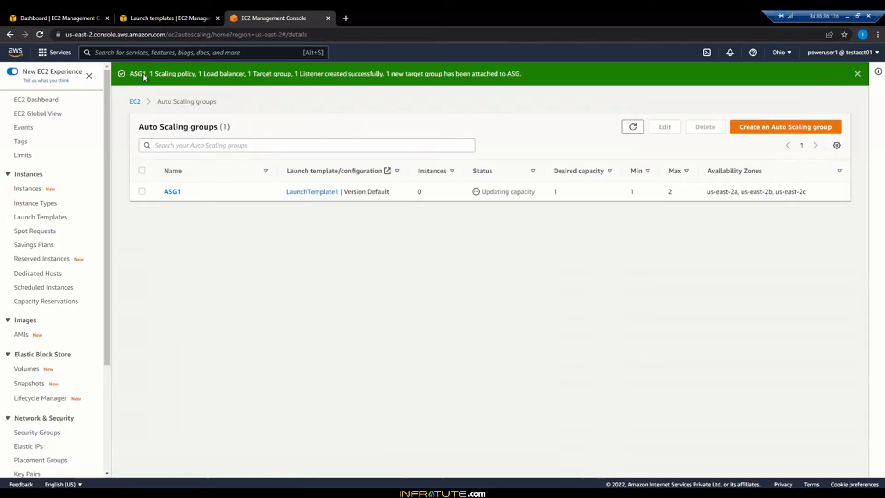
pyautogui.moveTo(128, 74); pyautogui.dragTo(149, 74)
pyautogui.click(178, 194)
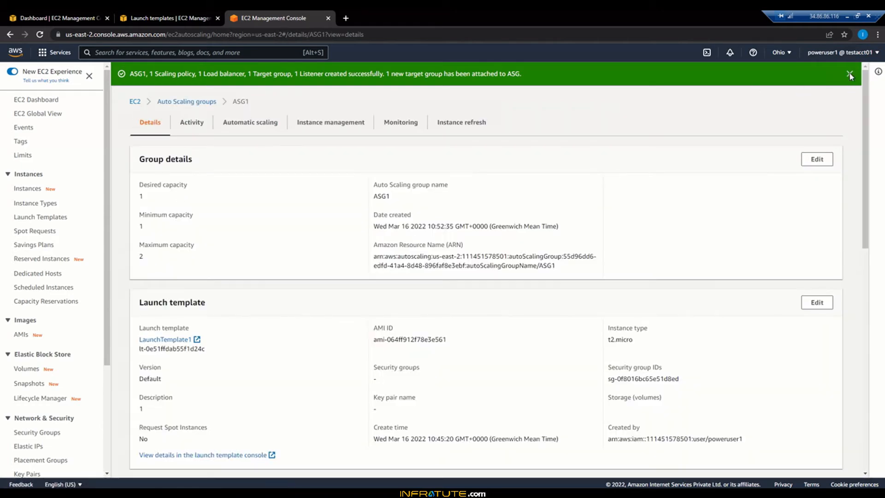
pyautogui.click(853, 74)
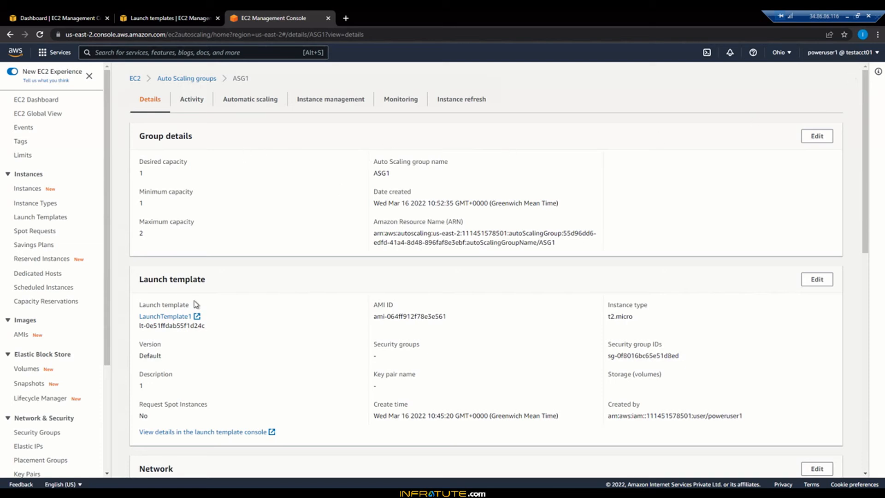
# Step: Close the launch templates page, and refresh the resources overview on the EC2 dashboard
pyautogui.click(174, 21)
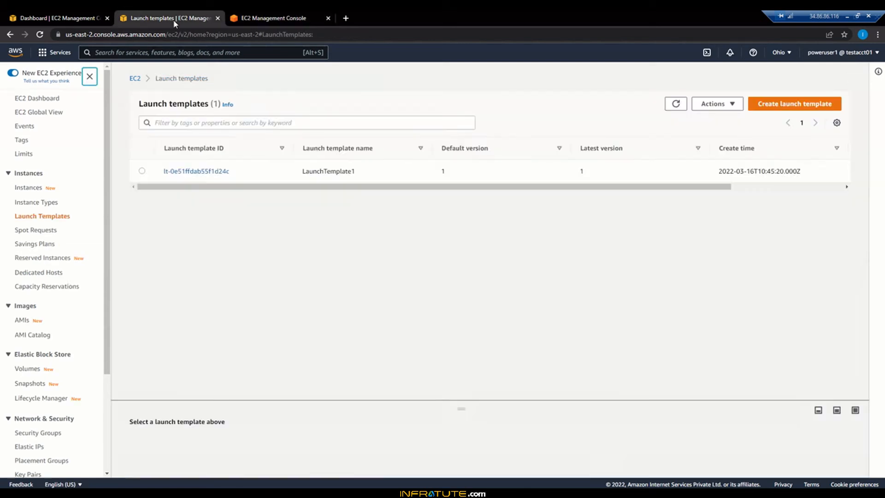
pyautogui.click(219, 21)
pyautogui.click(95, 18)
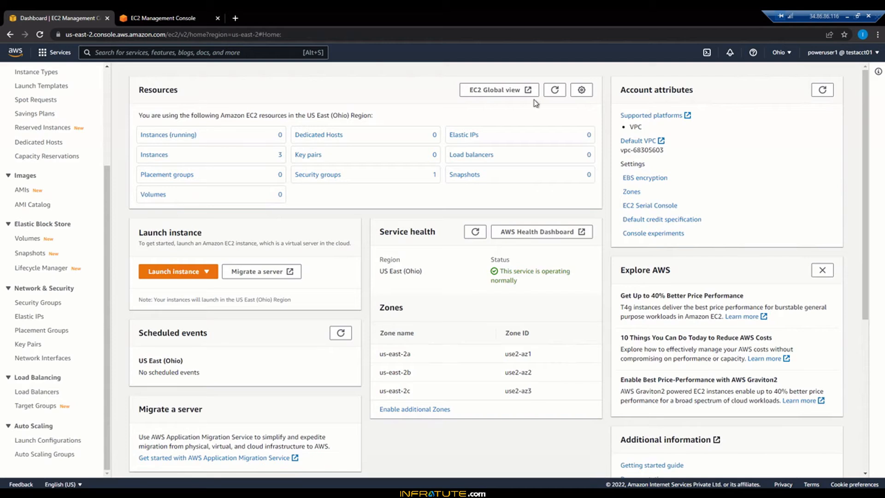
pyautogui.click(555, 89)
# Step: Open the running instances list in a new tab, and remove its instance state filter to list all instances
pyautogui.rightClick(170, 136)
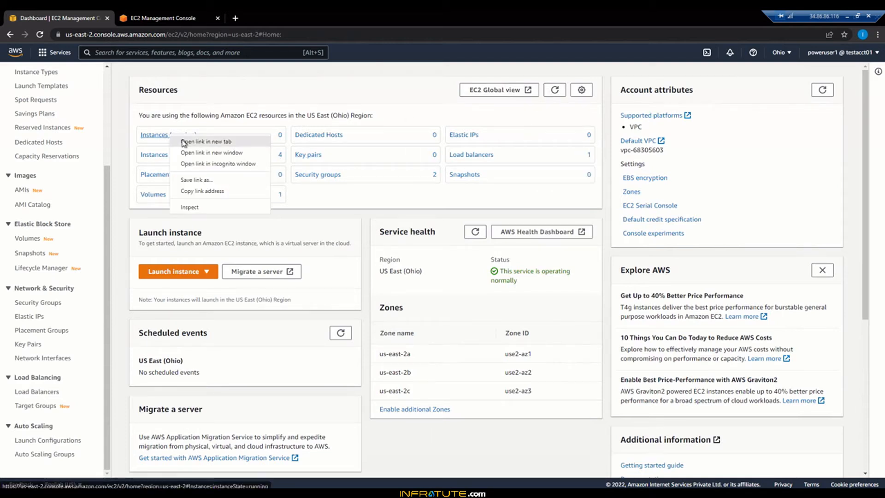
pyautogui.click(206, 142)
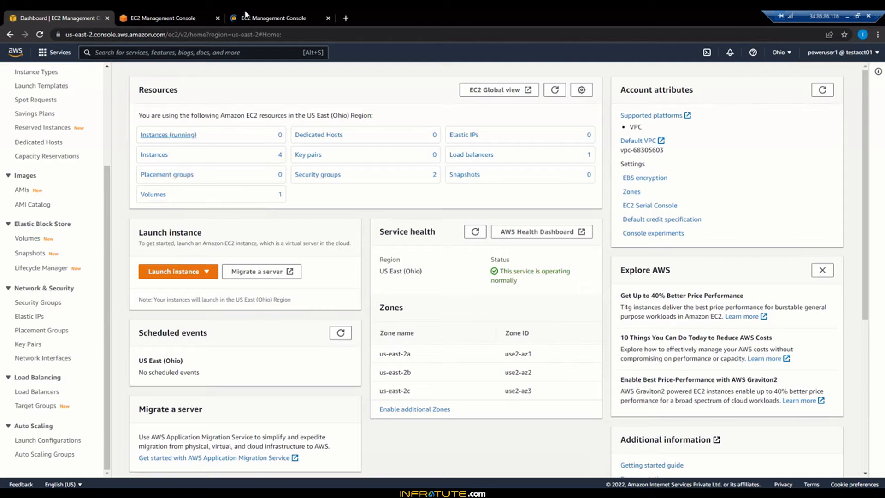
pyautogui.click(303, 14)
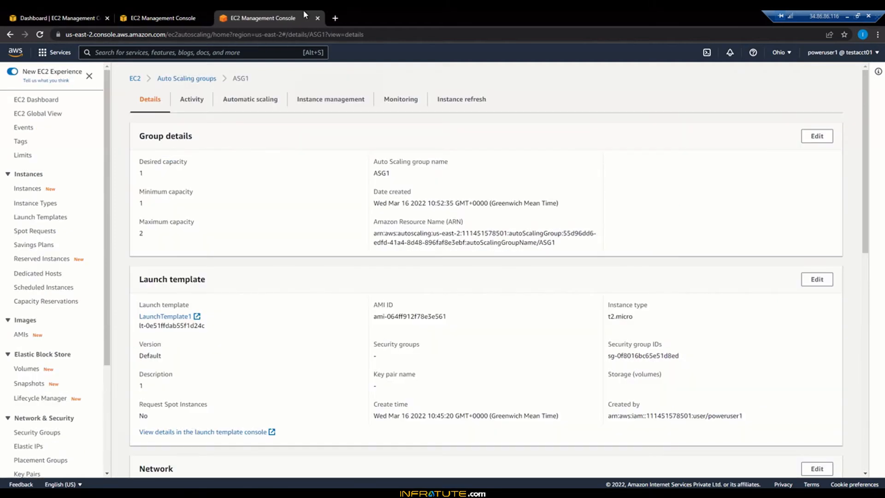
pyautogui.click(207, 15)
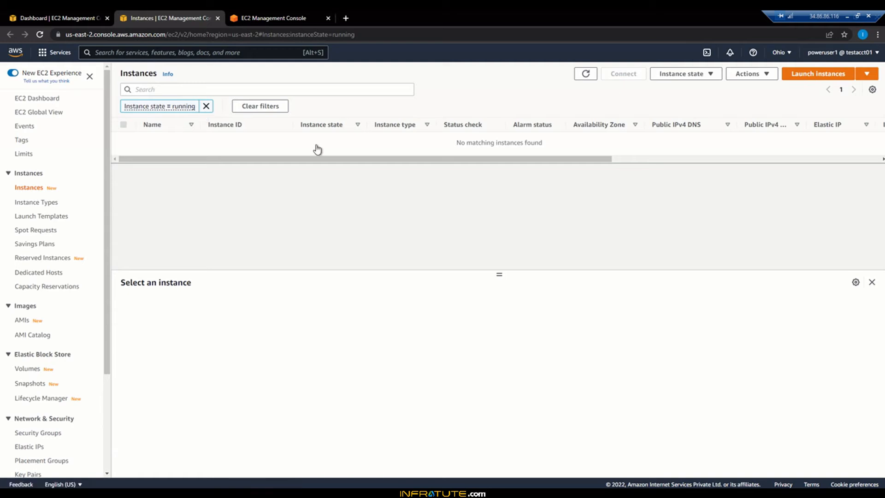
pyautogui.click(206, 106)
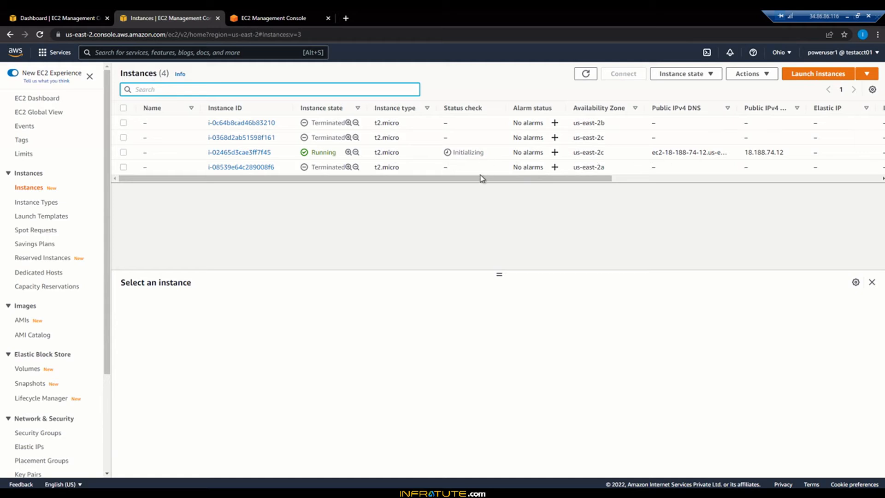
# Step: Check the ASG1 details page, and return to the instances list
pyautogui.moveTo(479, 180); pyautogui.dragTo(342, 183)
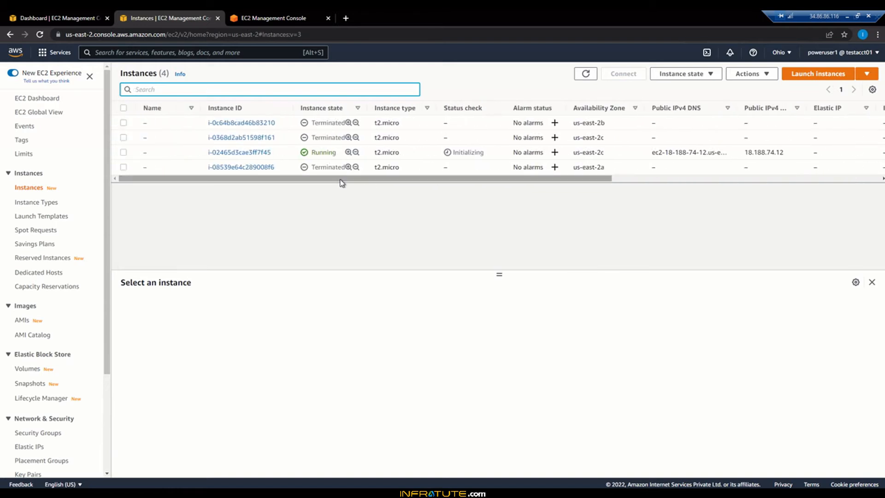
pyautogui.click(297, 16)
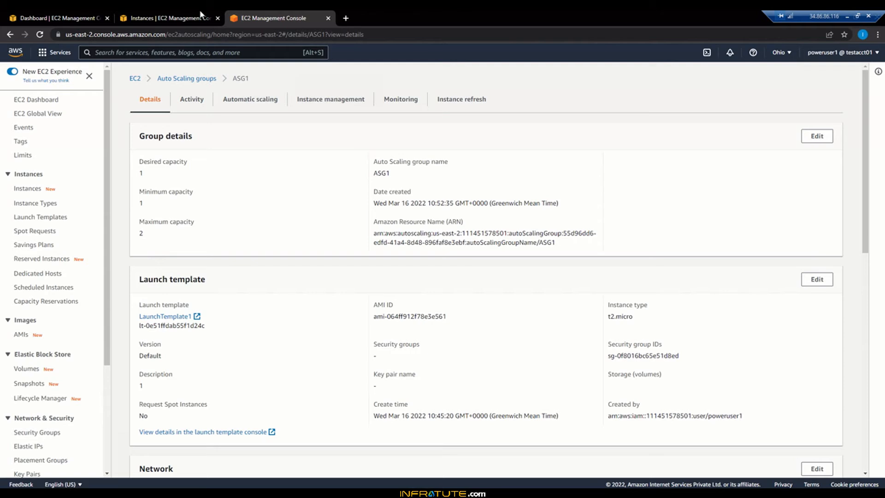
pyautogui.click(170, 18)
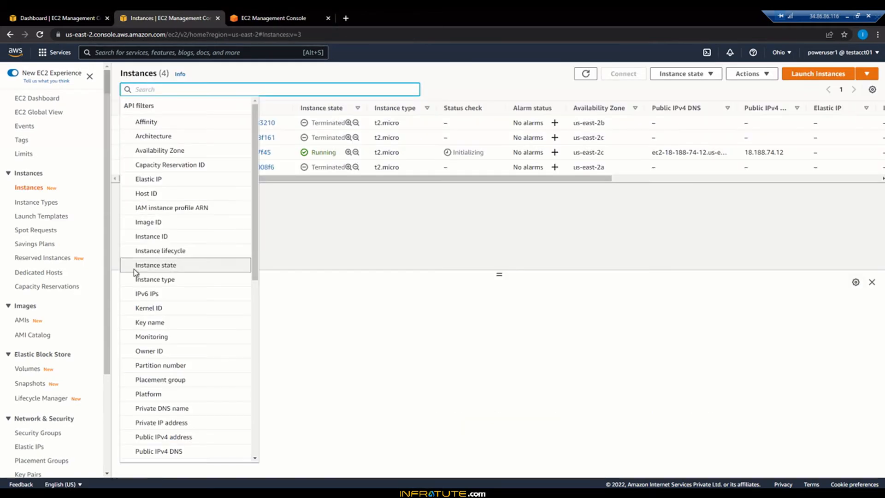
# Step: Open the load balancers list and the target groups list in separate new browser tabs
pyautogui.click(267, 18)
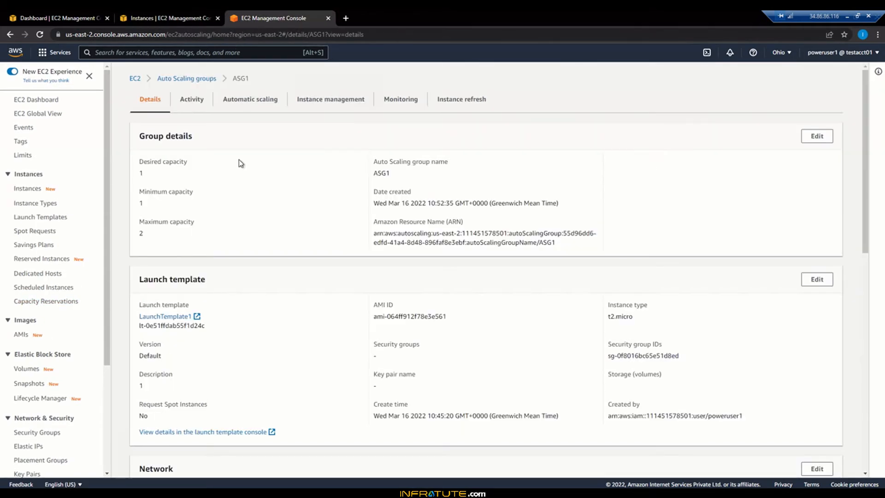
pyautogui.click(170, 18)
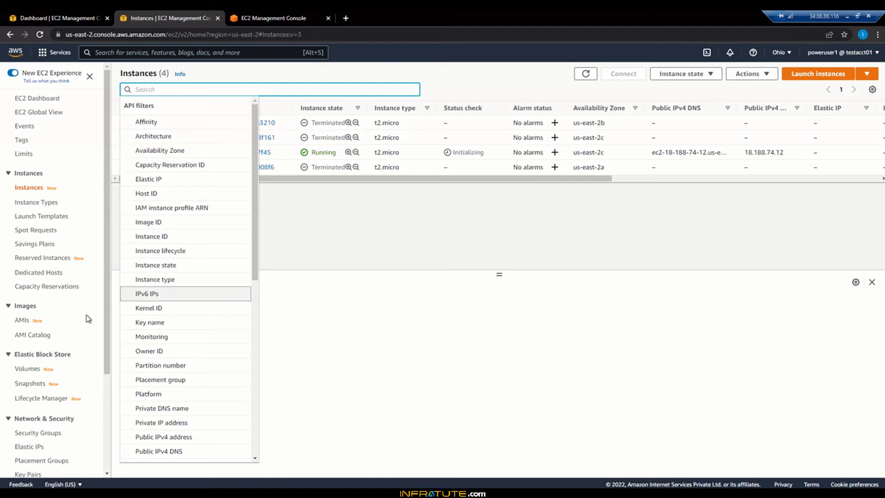
pyautogui.scroll(-3, 47, 322)
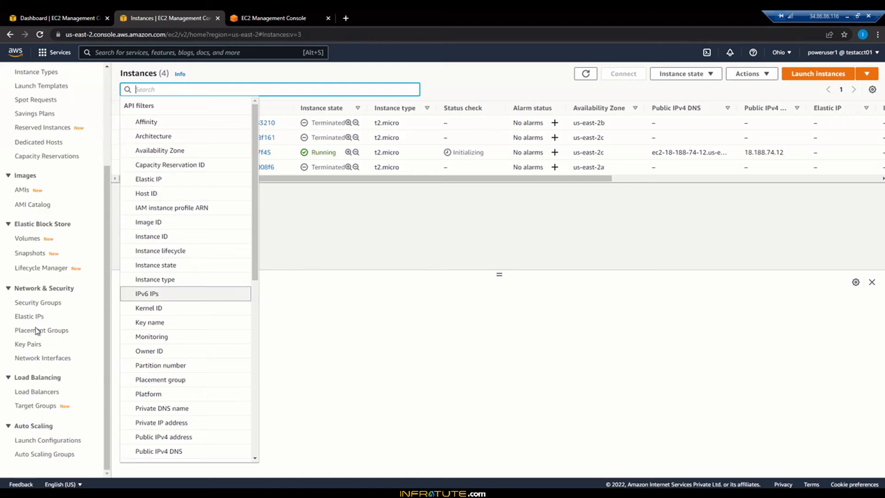
pyautogui.rightClick(35, 392)
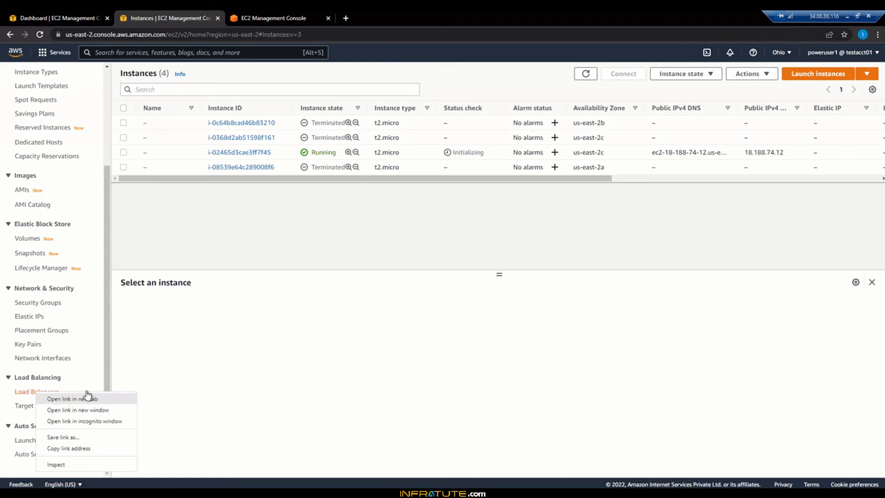
pyautogui.click(87, 398)
pyautogui.rightClick(47, 407)
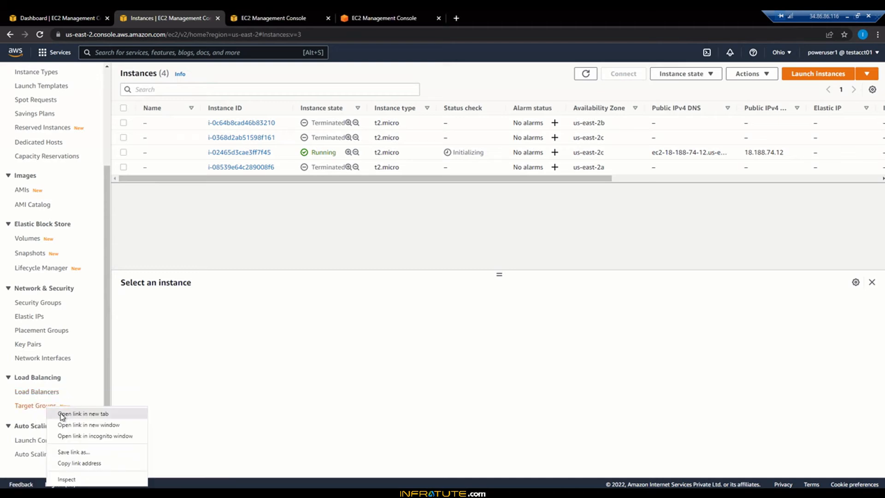
pyautogui.click(61, 414)
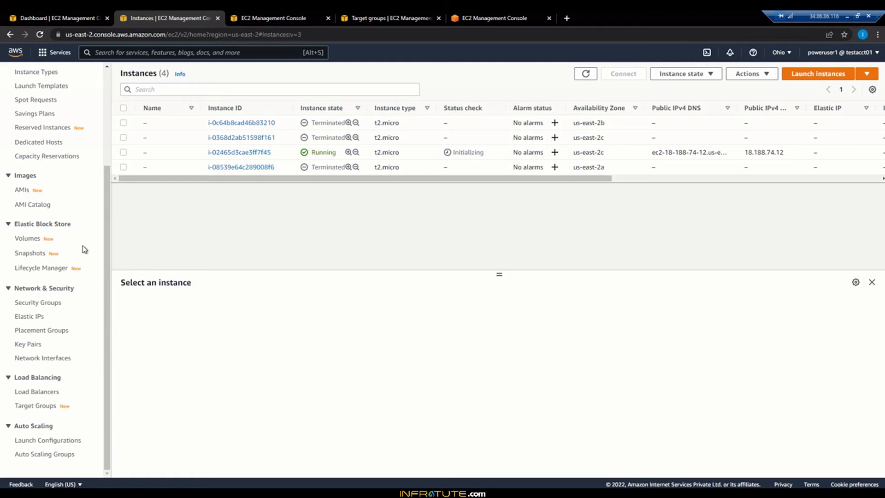
pyautogui.scroll(5, 82, 245)
# Step: From the EC2 dashboard, search the services for "cloudwatch", open CloudWatch in a new browser tab and close the search results
pyautogui.click(72, 18)
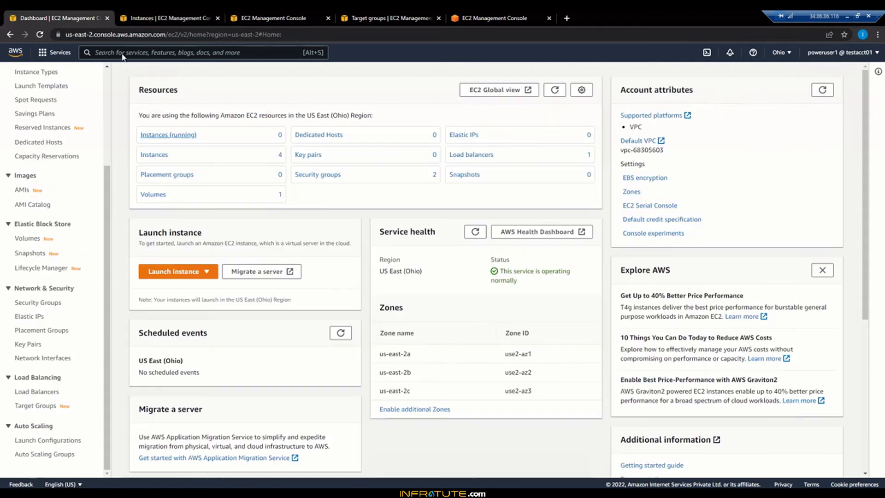
pyautogui.click(122, 53)
pyautogui.write('cloudwatch')
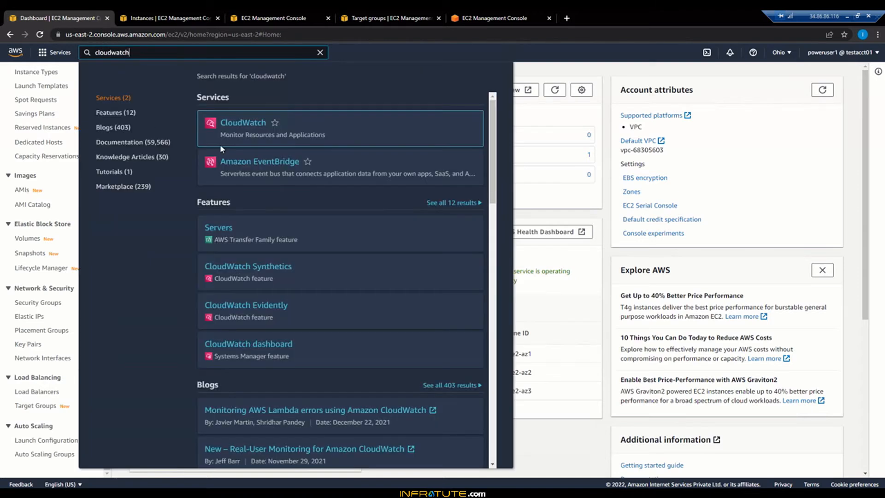
pyautogui.rightClick(241, 124)
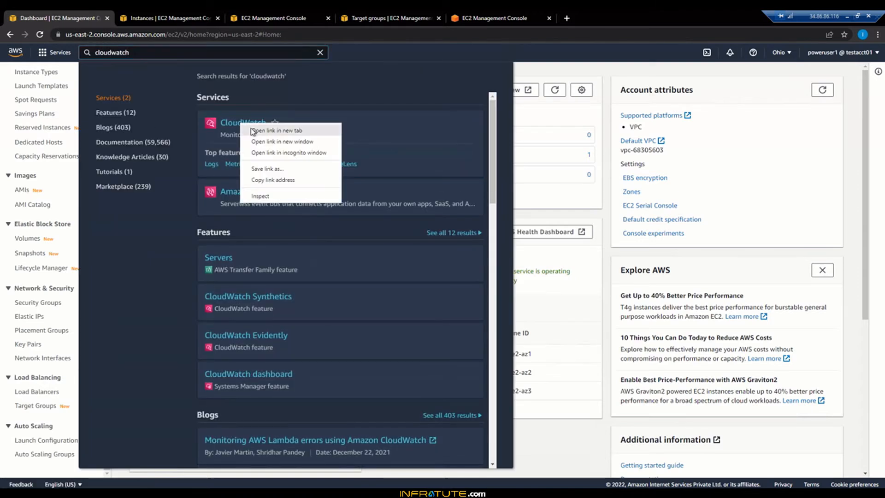
pyautogui.click(251, 129)
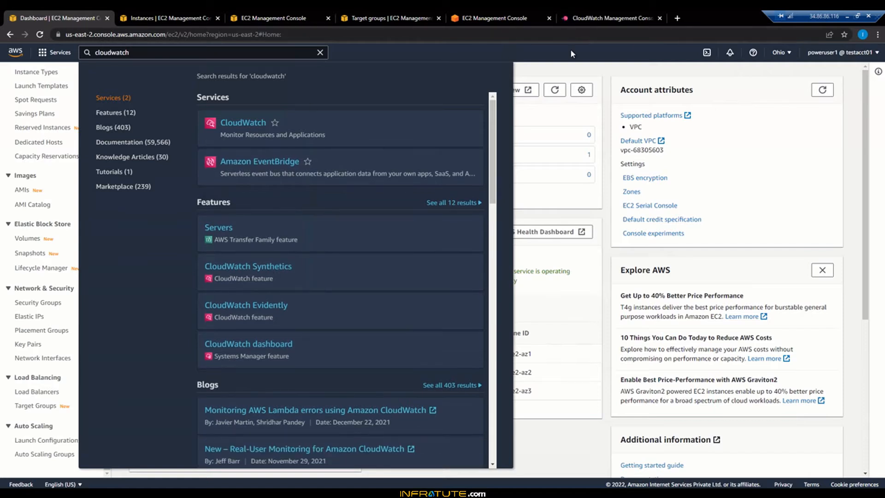
pyautogui.click(571, 49)
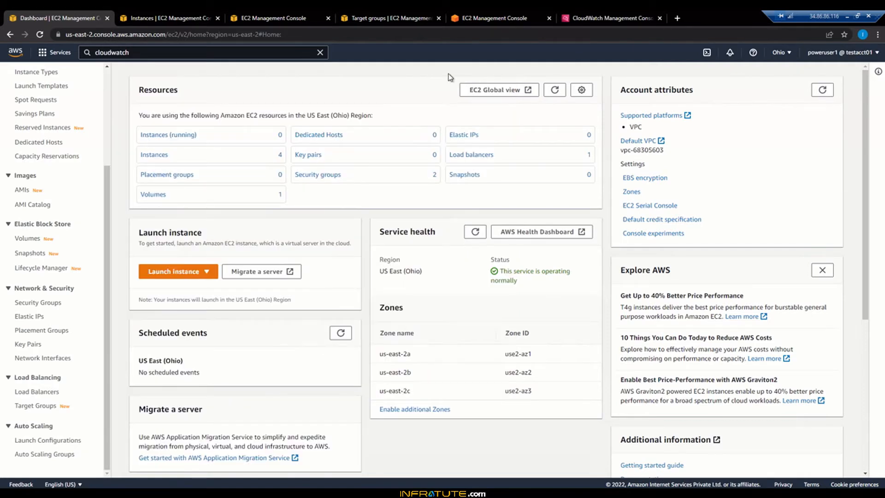
# Step: Switch to CloudWatch, dismiss its update banner and open the list of all alarms
pyautogui.click(295, 17)
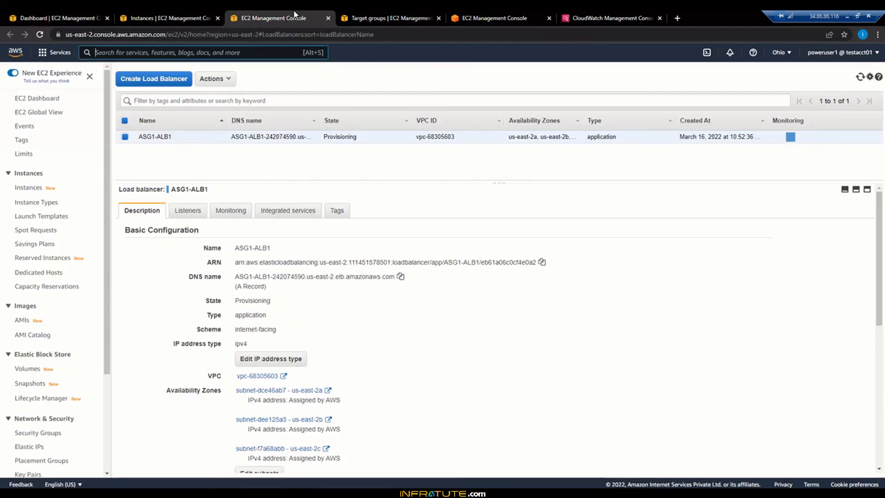
pyautogui.click(180, 15)
pyautogui.click(583, 17)
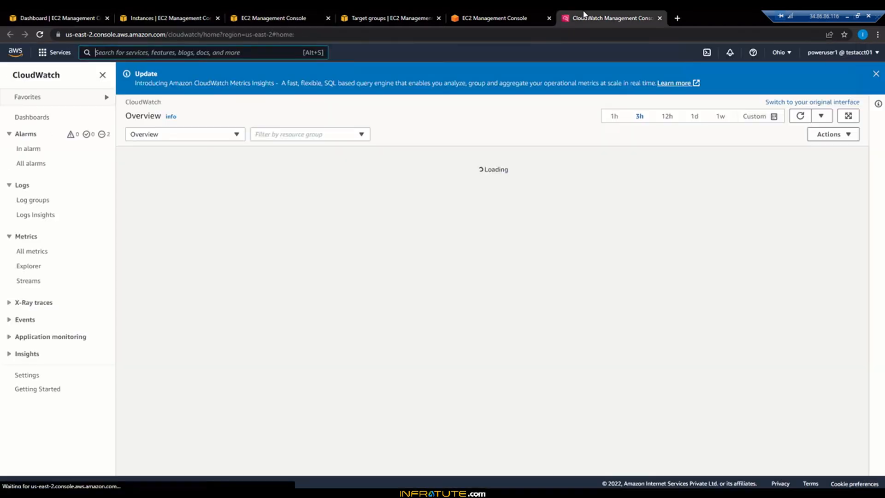
pyautogui.click(875, 75)
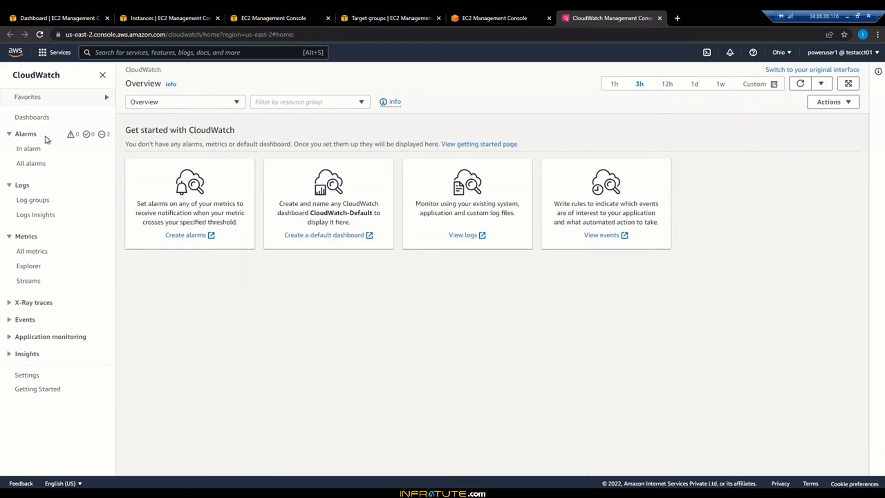
pyautogui.click(33, 163)
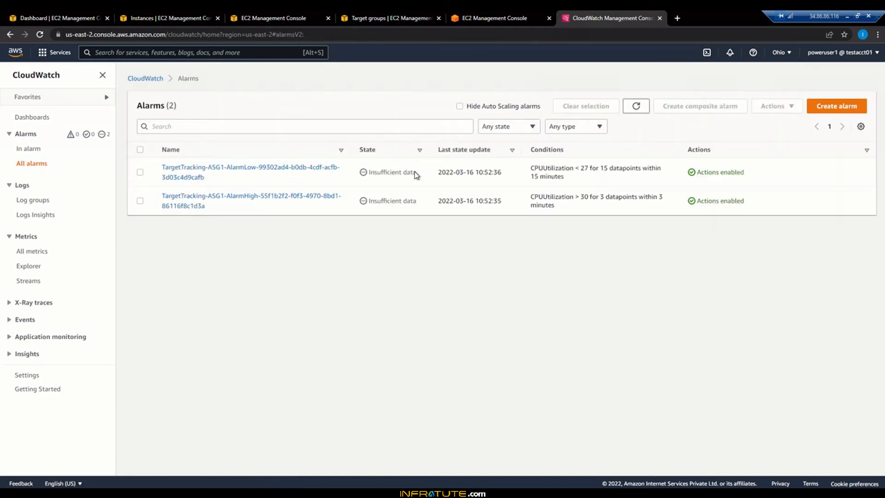
# Step: Examine the last state update times of the two ASG1 target tracking alarms
pyautogui.moveTo(437, 173); pyautogui.dragTo(507, 176)
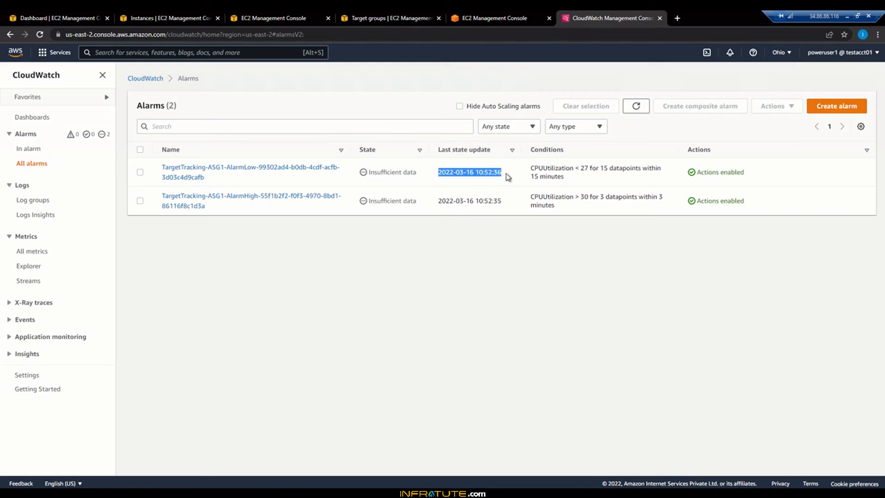
pyautogui.moveTo(431, 203); pyautogui.dragTo(502, 200)
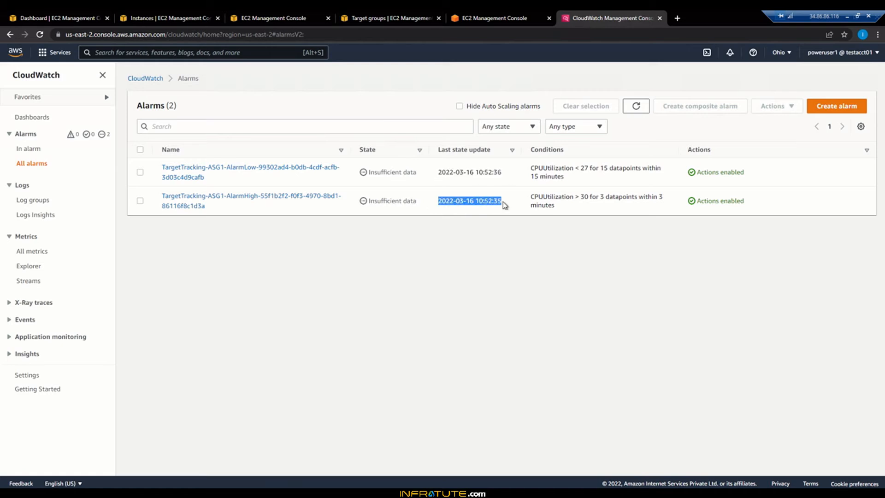
pyautogui.click(516, 271)
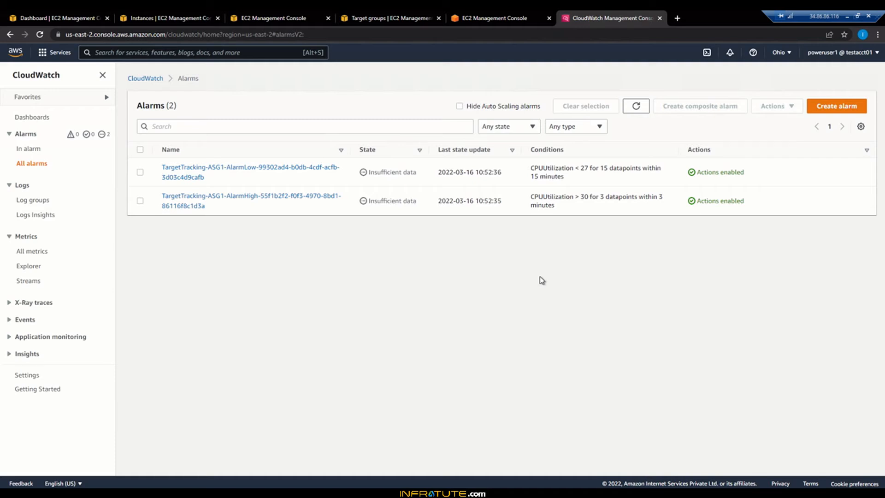
# Step: Filter the EC2 instances list by the keyword "running"
pyautogui.click(131, 13)
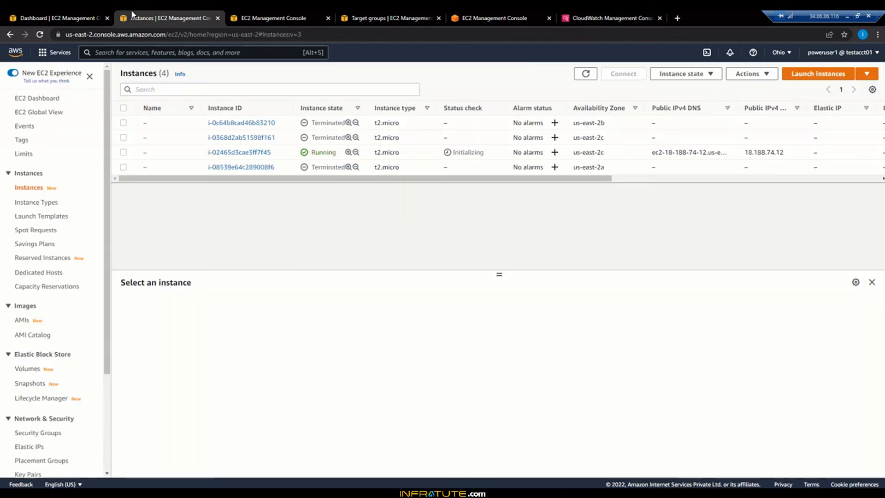
pyautogui.click(257, 88)
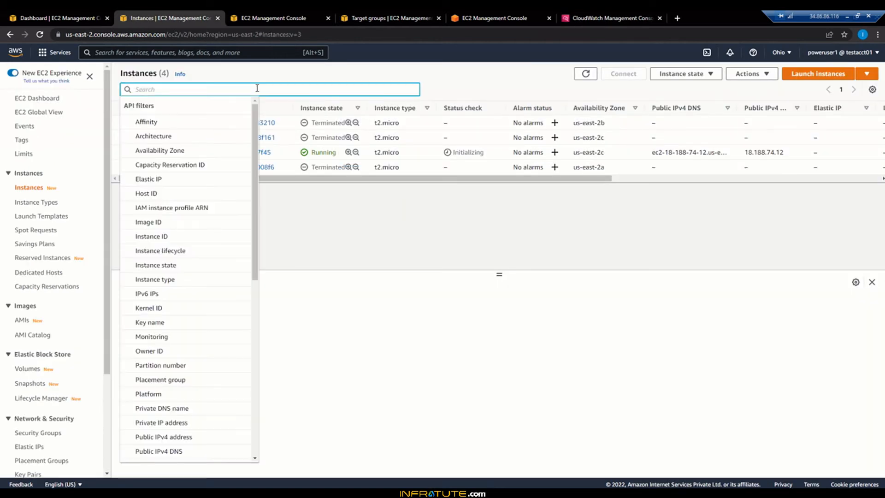
pyautogui.write('running')
pyautogui.press('Return')
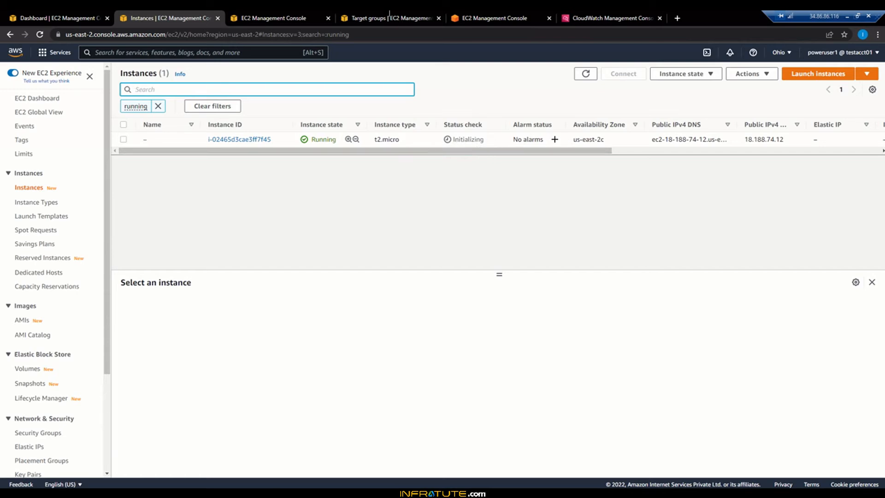
# Step: Open target group ASG1-ALB1-Tg1 and examine the health status and status details of its registered target
pyautogui.click(260, 14)
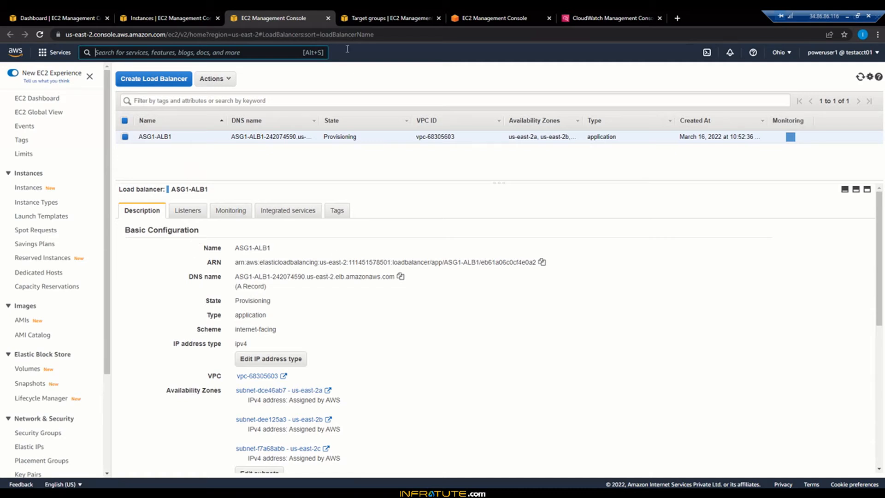
pyautogui.click(364, 18)
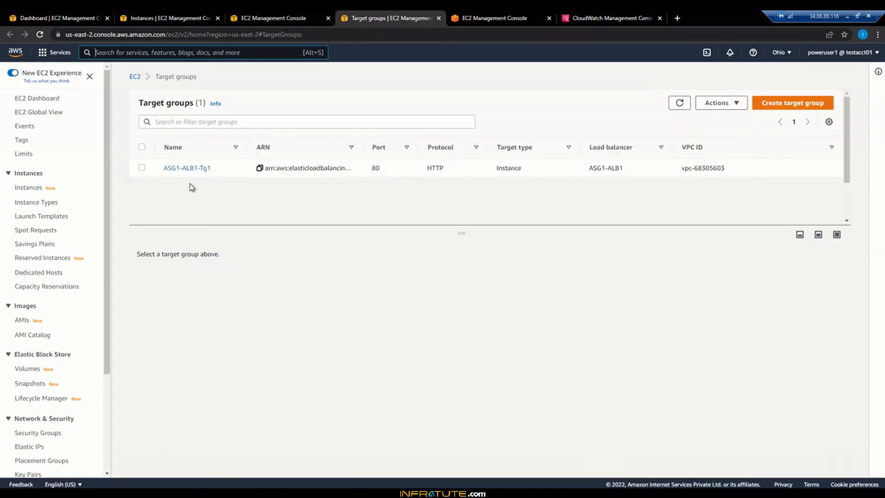
pyautogui.click(171, 169)
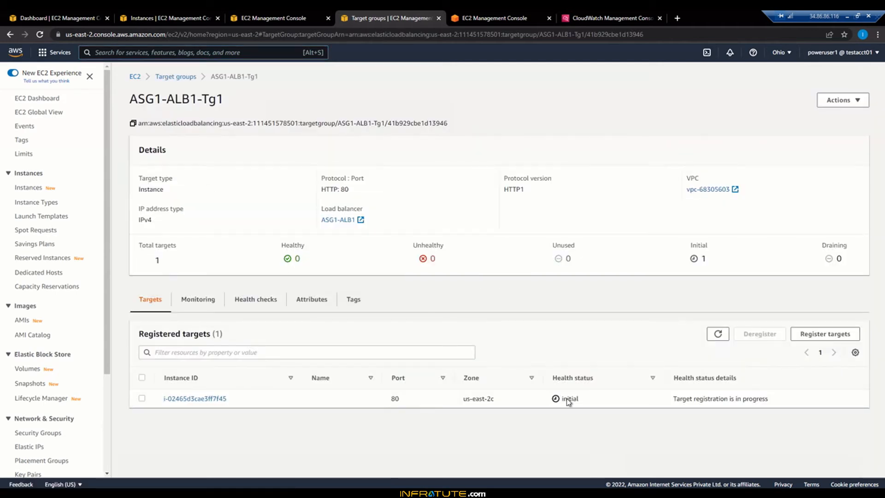
pyautogui.doubleClick(565, 399)
pyautogui.moveTo(672, 399); pyautogui.dragTo(774, 399)
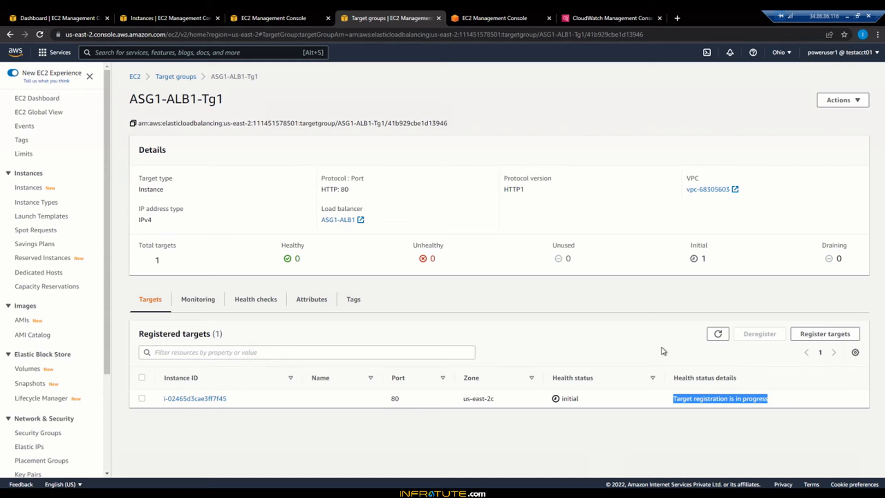
pyautogui.click(594, 320)
# Step: Refresh the registered targets of ASG1-ALB1-Tg1 and check the target's health status again
pyautogui.click(718, 333)
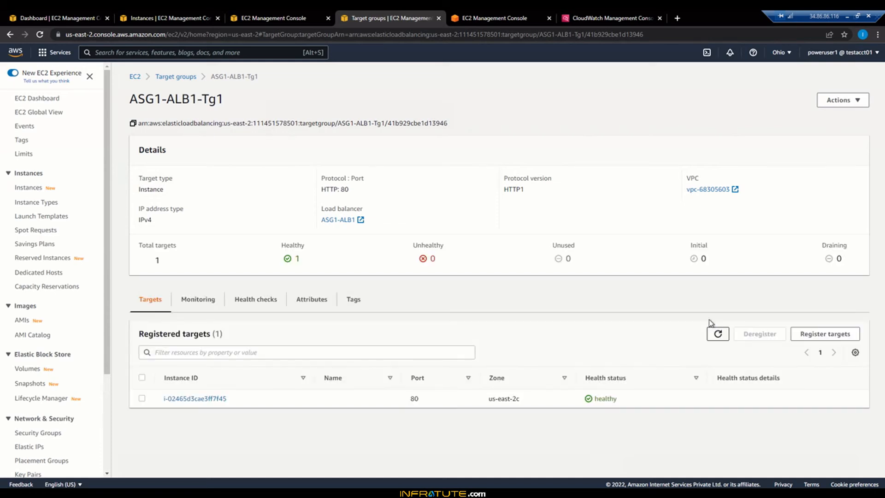
pyautogui.moveTo(598, 400); pyautogui.dragTo(641, 401)
pyautogui.click(641, 402)
# Step: Copy the DNS name of load balancer ASG1-ALB1 and load it in a new incognito window
pyautogui.click(168, 18)
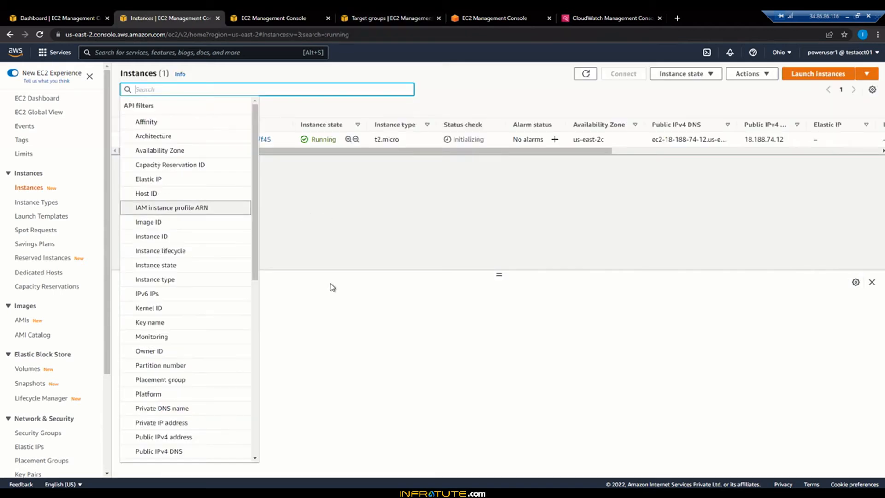
pyautogui.click(348, 247)
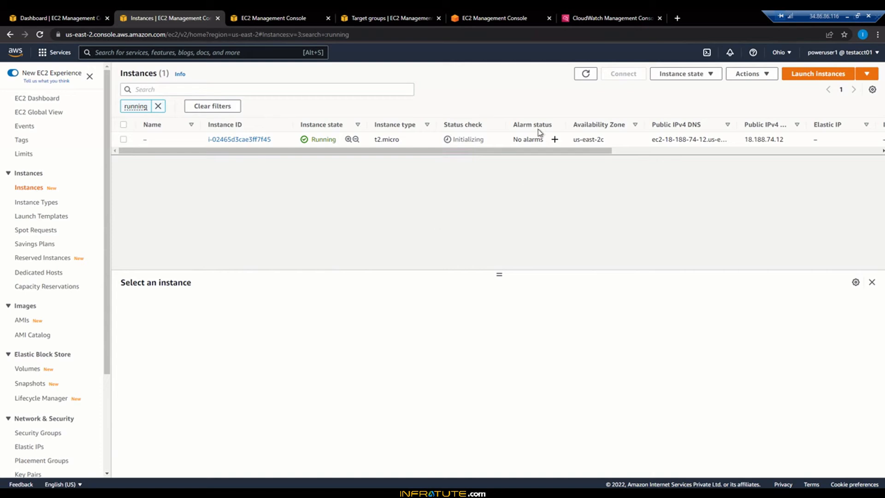
pyautogui.click(300, 15)
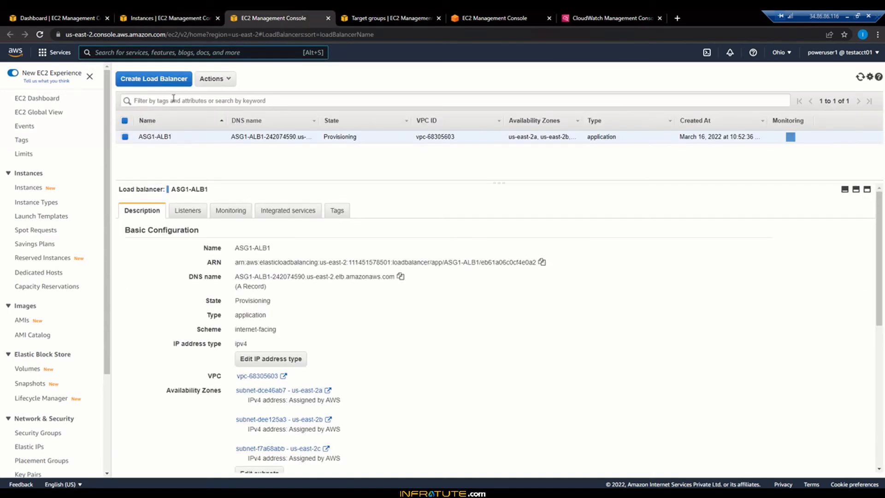
pyautogui.click(400, 278)
pyautogui.click(877, 35)
pyautogui.click(823, 70)
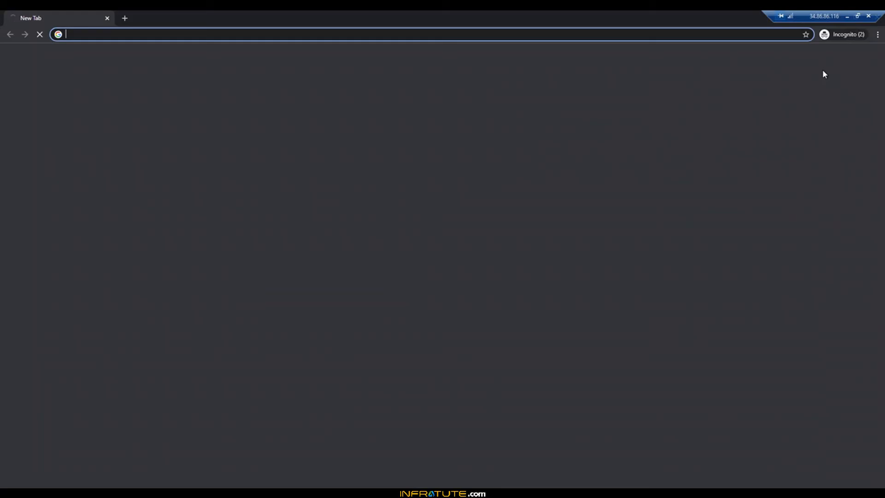
pyautogui.hotkey('ctrl', 'v')
pyautogui.press('Return')
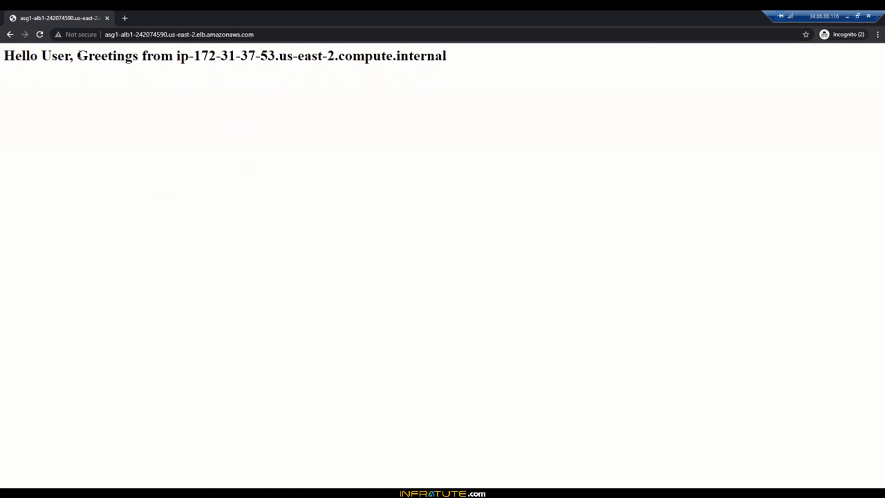
# Step: Check the greeting and host name served through the load balancer, and minimise the incognito window
pyautogui.moveTo(78, 55); pyautogui.dragTo(125, 56)
pyautogui.moveTo(273, 55); pyautogui.dragTo(302, 55)
pyautogui.click(303, 56)
pyautogui.moveTo(804, 17); pyautogui.dragTo(742, 19)
pyautogui.click(828, 18)
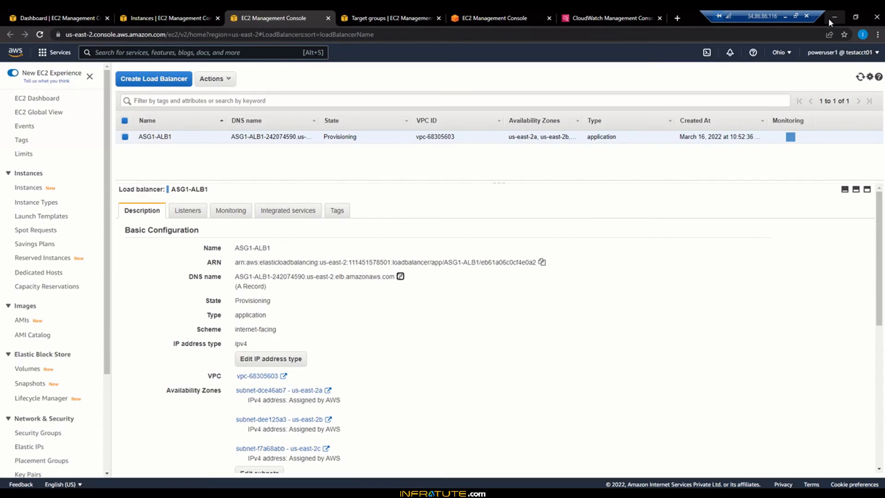
# Step: Connect to the running instance as ec2-user through EC2 Instance Connect, and return to the instances list
pyautogui.click(132, 13)
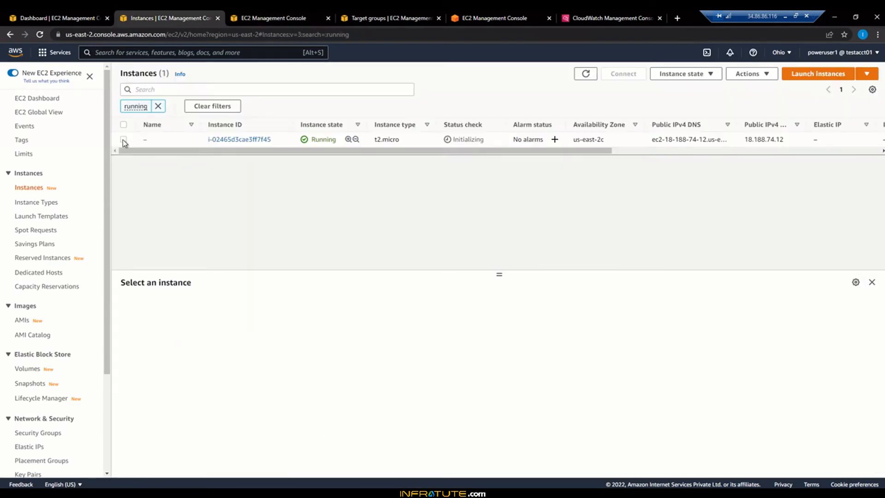
pyautogui.click(527, 138)
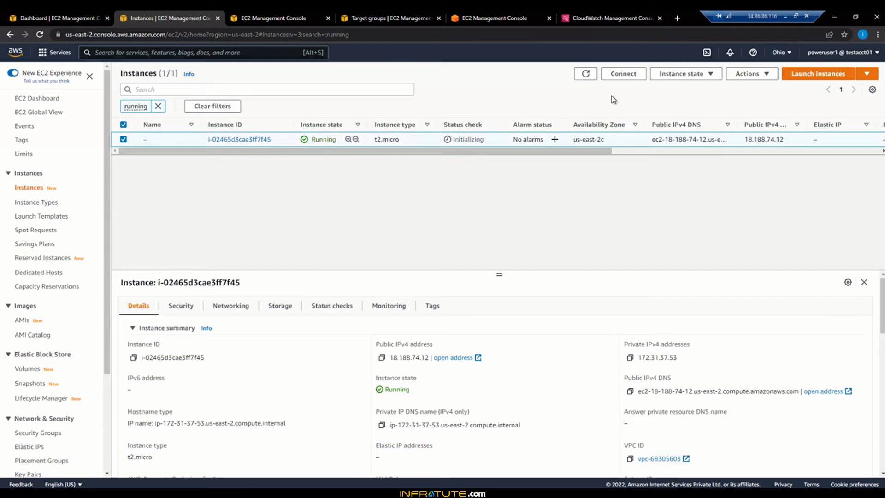
pyautogui.click(633, 79)
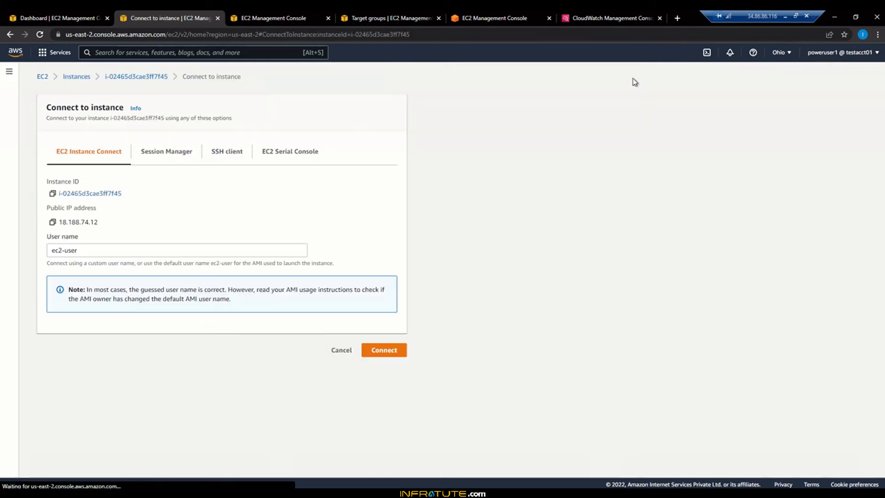
pyautogui.click(382, 350)
pyautogui.click(173, 17)
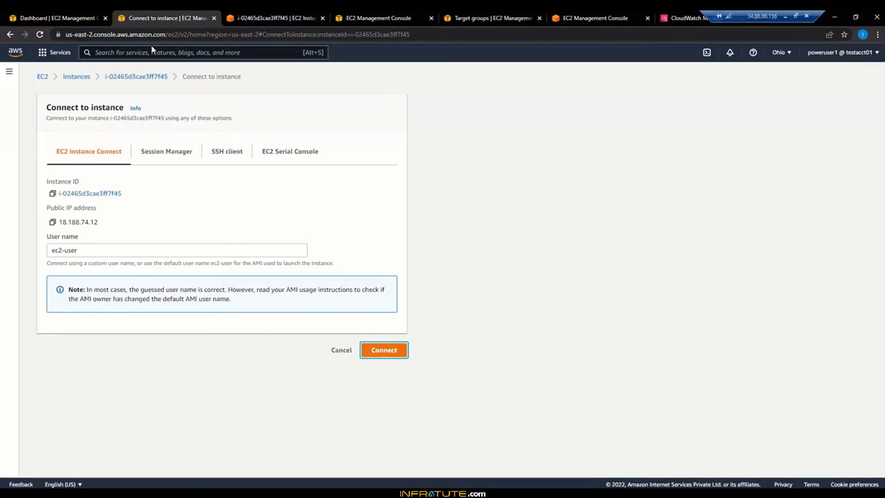
pyautogui.click(10, 34)
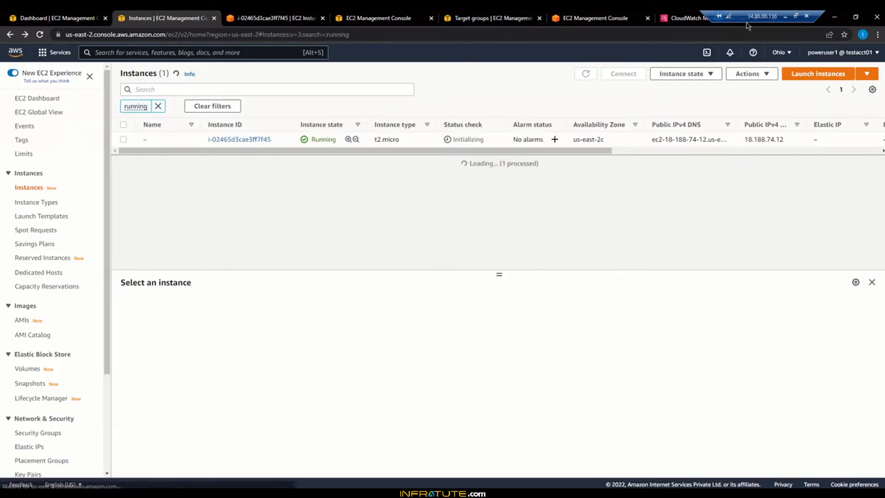
# Step: Duplicate the CloudWatch page, search the web there for "aws ec2 stress test github" and open the gist Install Stress Utility on Amazon Linux 2
pyautogui.moveTo(734, 14); pyautogui.dragTo(813, 12)
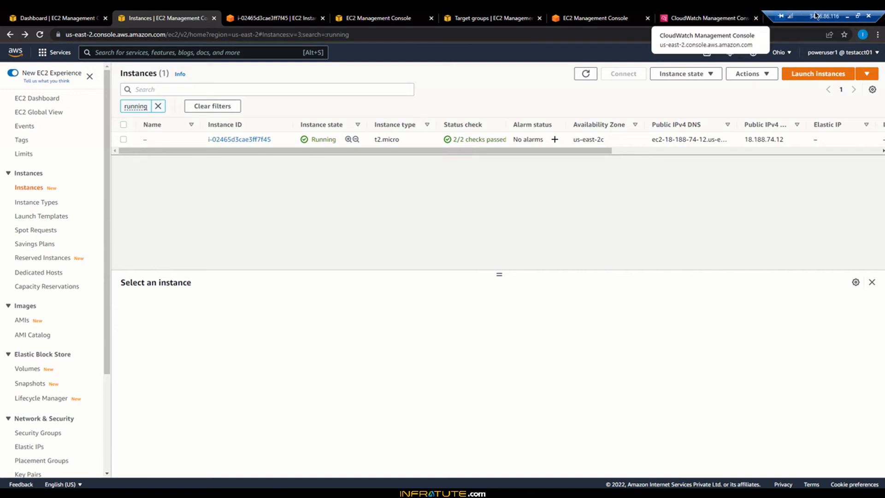
pyautogui.click(676, 15)
pyautogui.rightClick(676, 15)
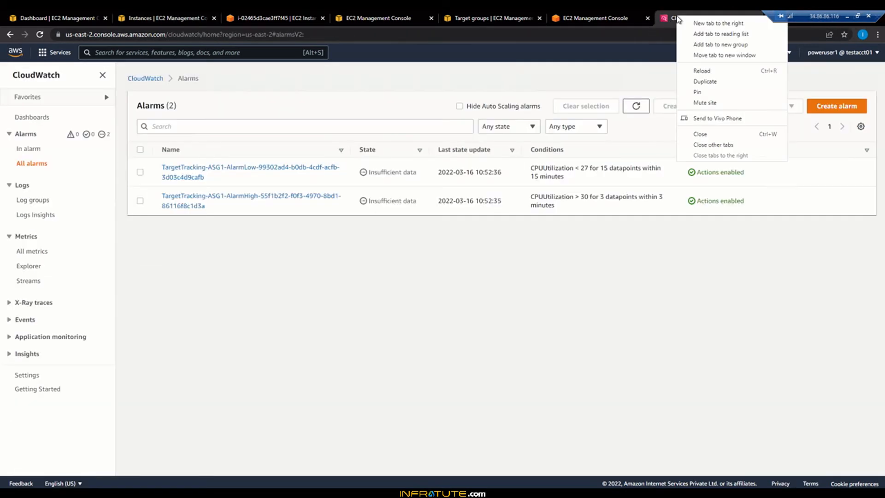
pyautogui.click(709, 83)
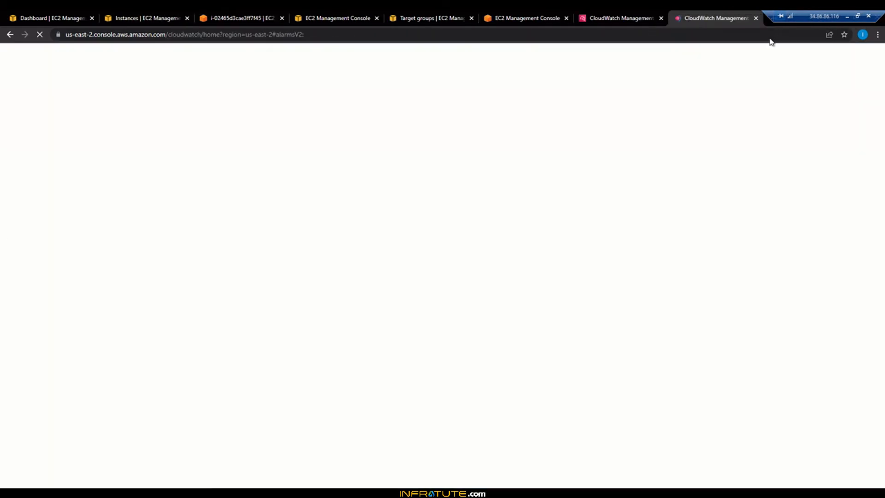
pyautogui.click(454, 31)
pyautogui.hotkey('ctrl', 'a')
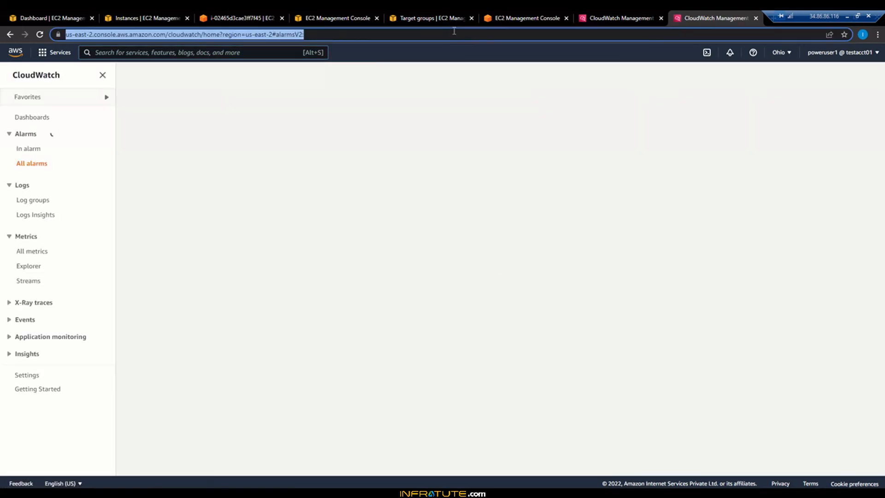
pyautogui.write('aws ec2 stres')
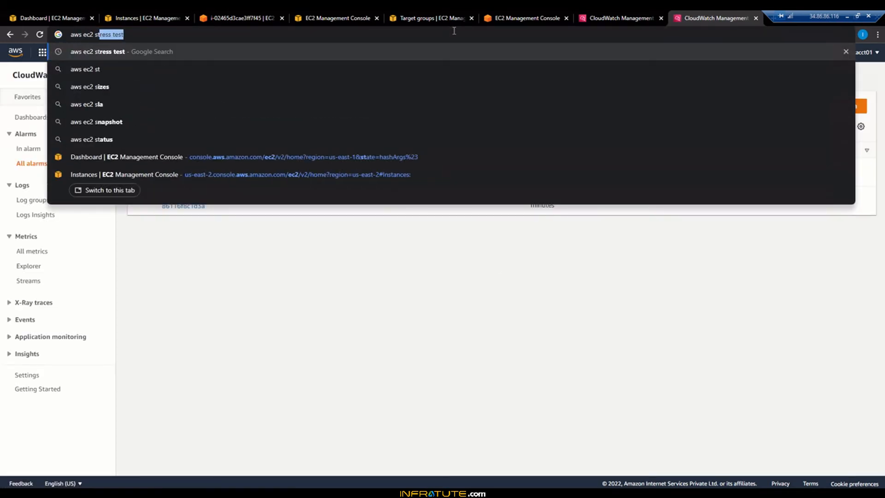
pyautogui.write('s test')
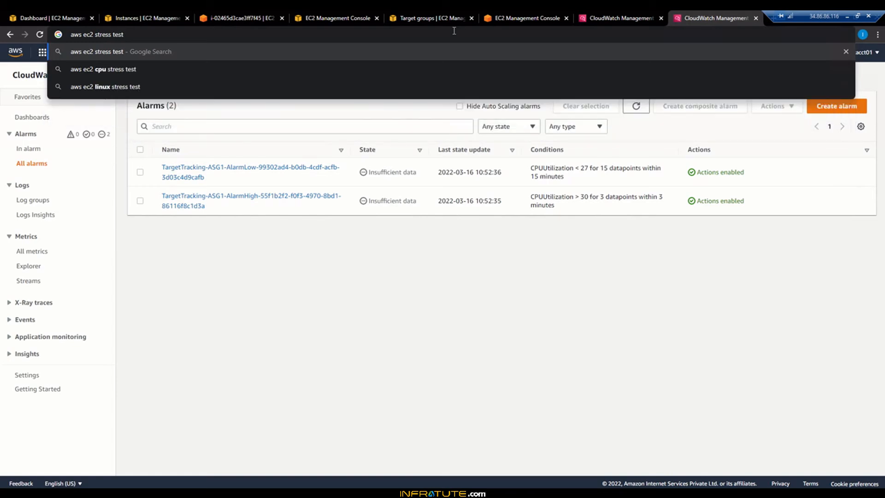
pyautogui.write(' github')
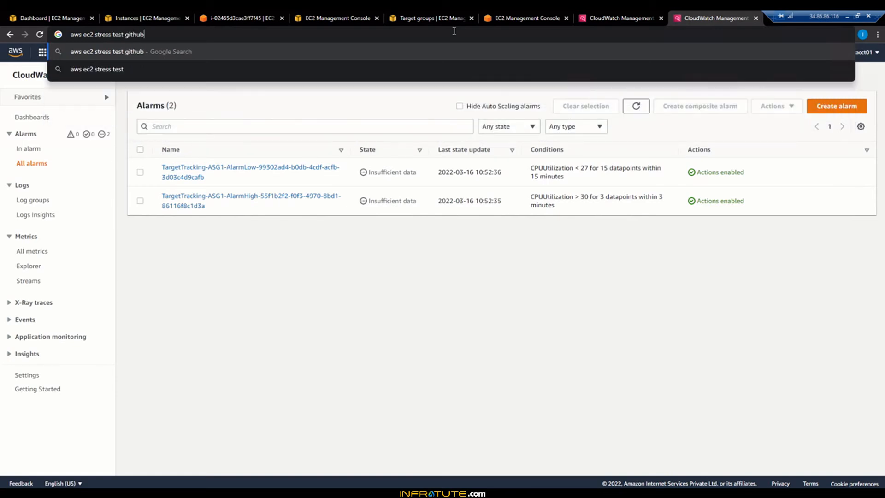
pyautogui.press('Return')
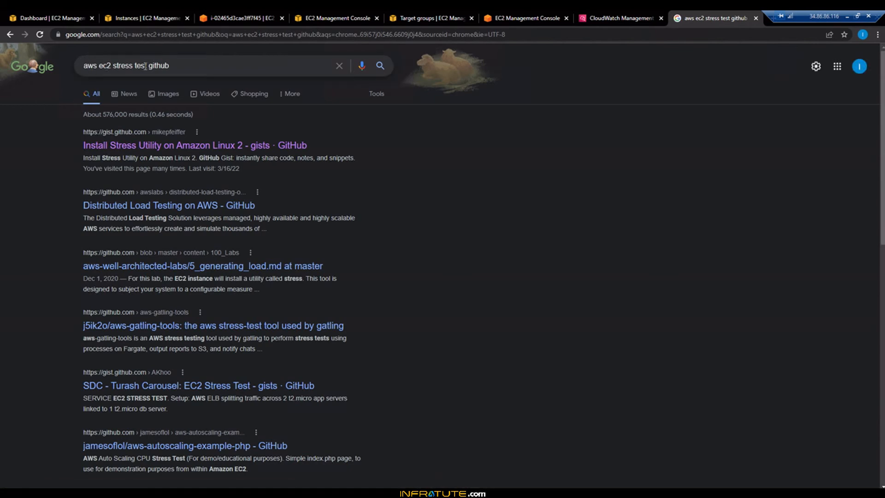
pyautogui.click(133, 147)
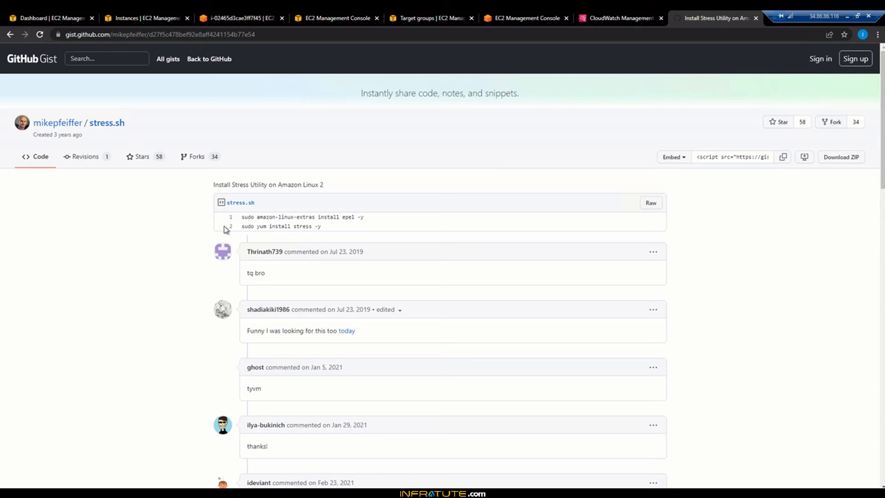
# Step: Copy the gist's first command, "sudo amazon-linux-extras install epel -y", and run it in the instance terminal
pyautogui.tripleClick(378, 215)
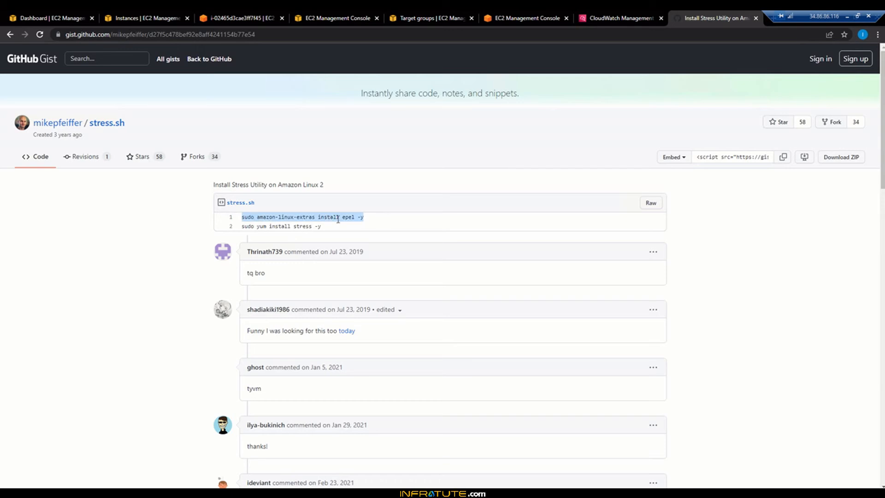
pyautogui.click(231, 11)
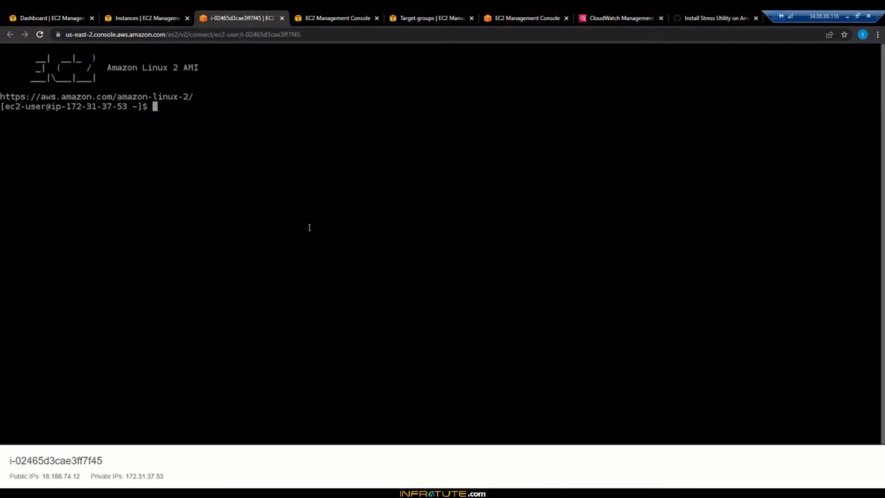
pyautogui.hotkey('ctrl', 'v')
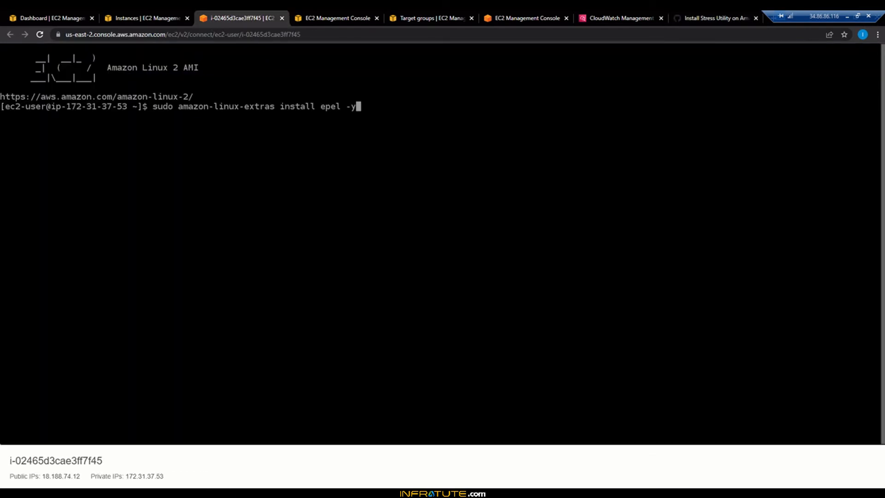
pyautogui.press('Return')
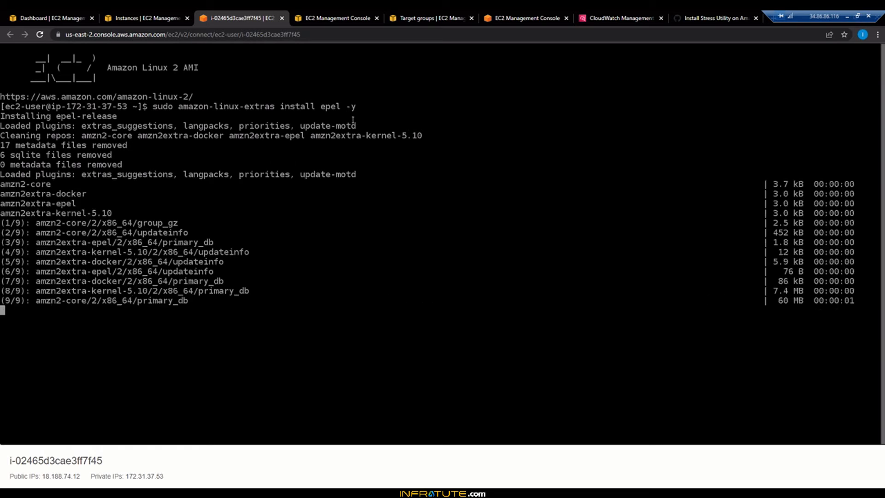
# Step: Try to run the gist's second command, "sudo yum install stress -y", in the instance terminal, cancel it and clear the terminal
pyautogui.click(694, 19)
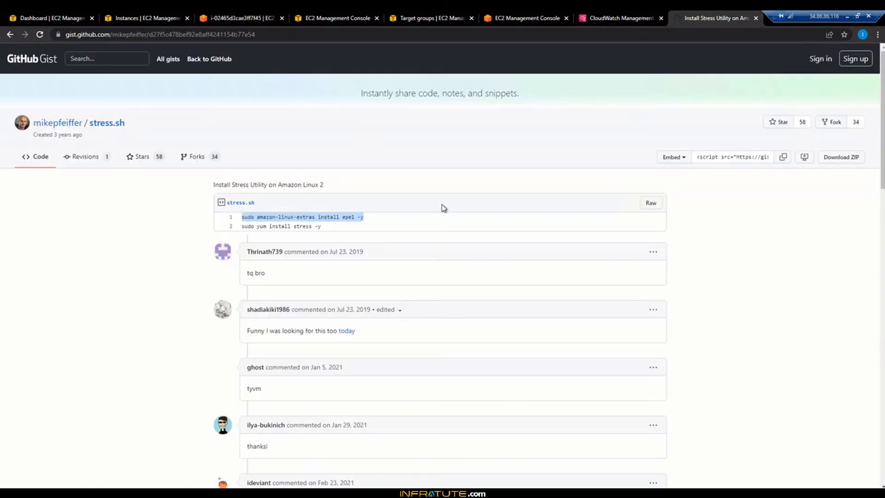
pyautogui.click(242, 226)
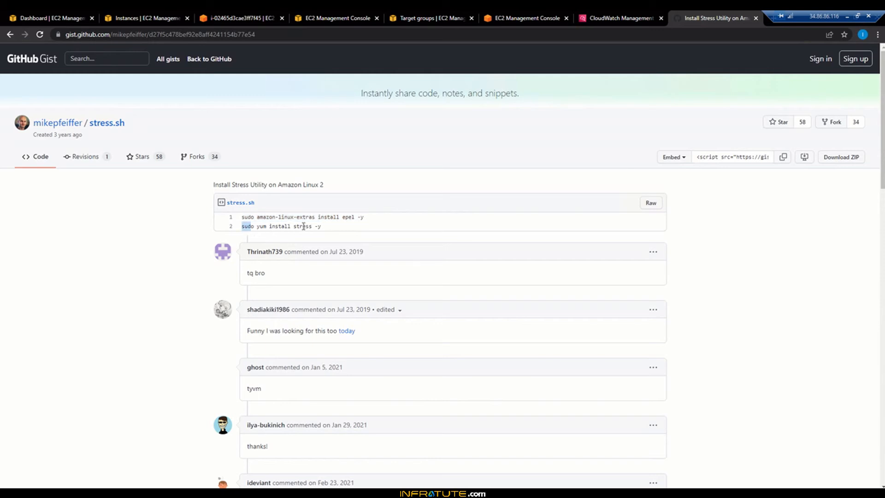
pyautogui.moveTo(303, 226); pyautogui.dragTo(331, 230)
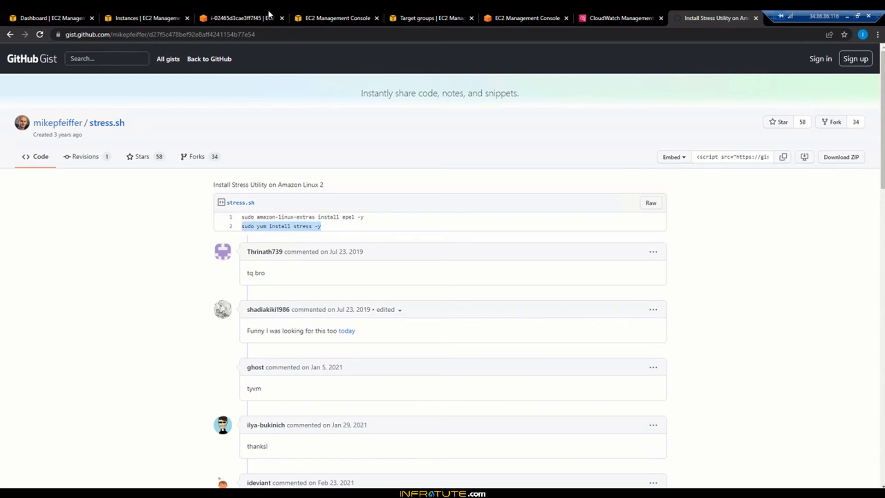
pyautogui.click(237, 14)
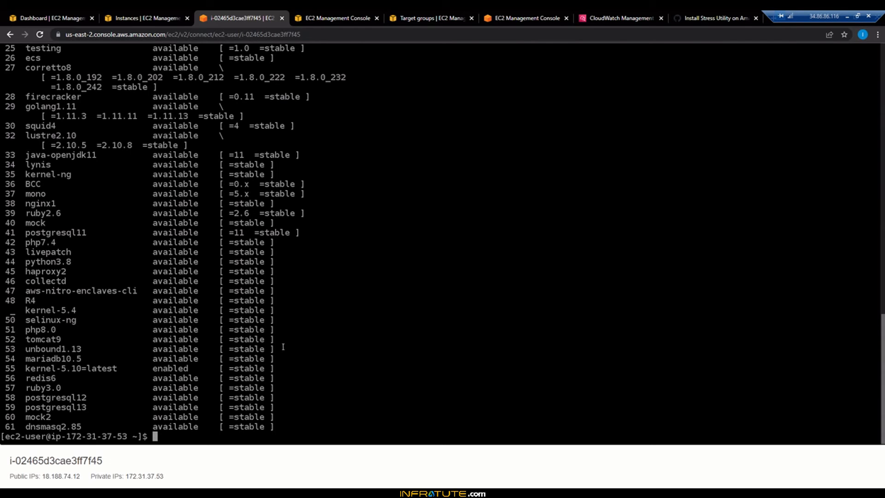
pyautogui.hotkey('ctrl', 'v')
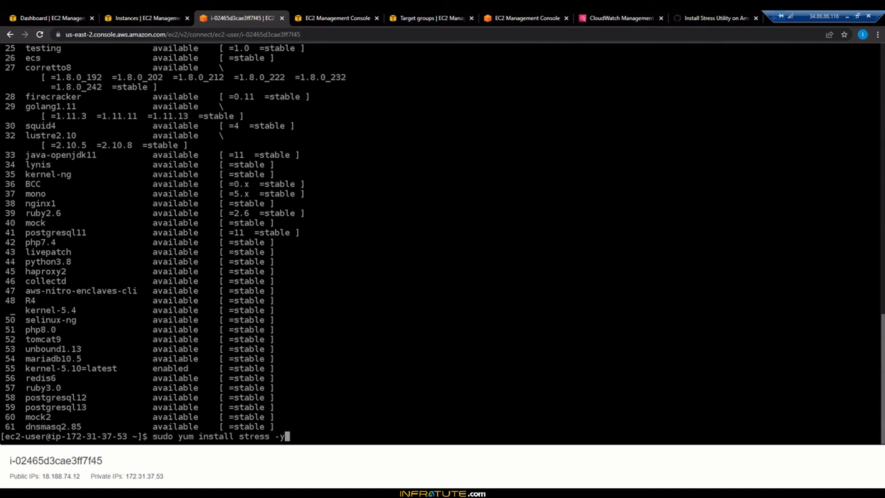
pyautogui.press('Return')
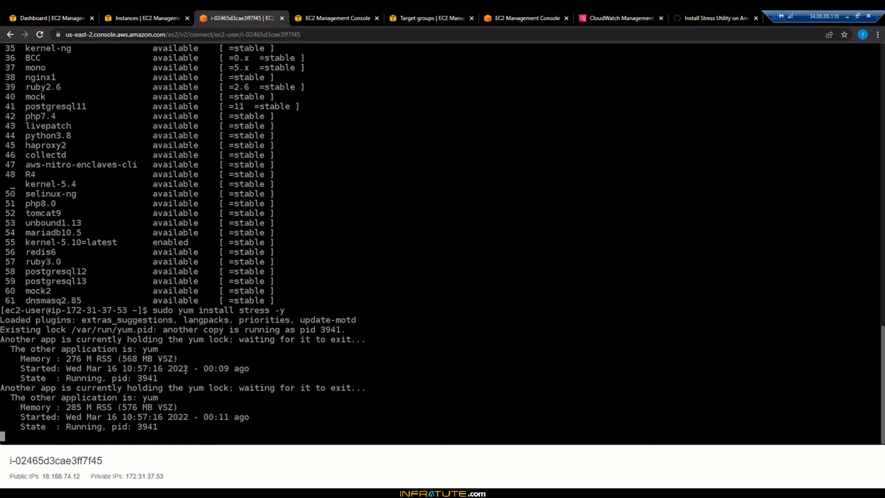
pyautogui.hotkey('ctrl', 'c')
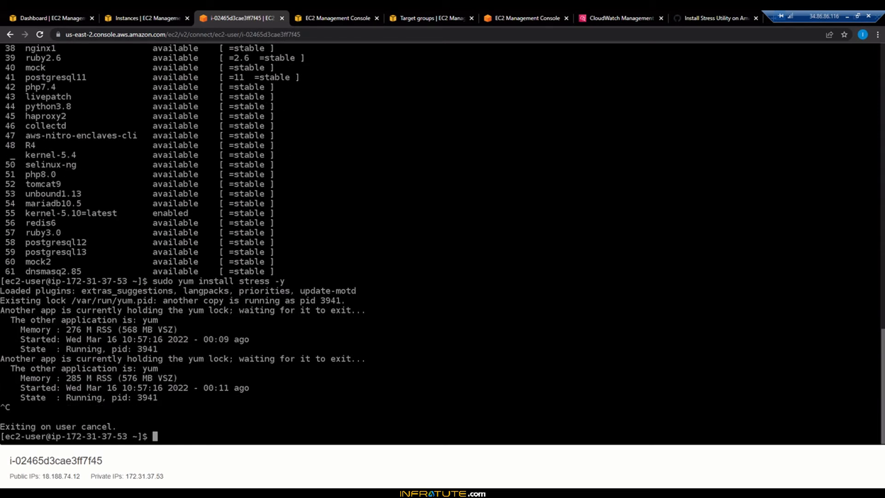
pyautogui.write('clear')
pyautogui.press('Return')
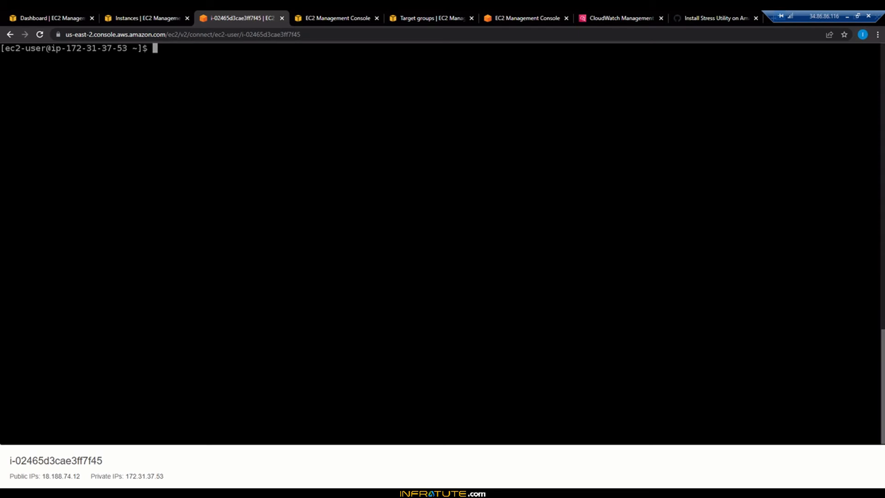
# Step: Install the stress utility on the instance by rerunning "sudo yum install stress -y" from the command history
pyautogui.press('Up')
pyautogui.press('Up')
pyautogui.press('Up')
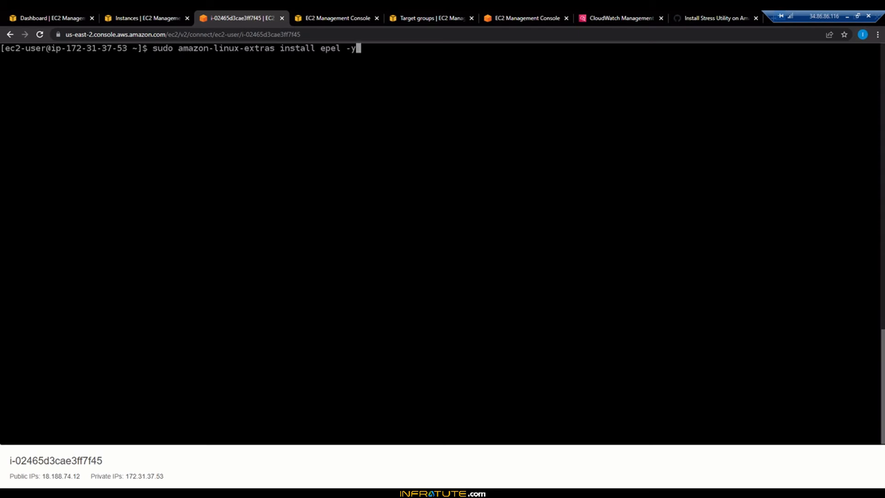
pyautogui.press('Down')
pyautogui.press('Return')
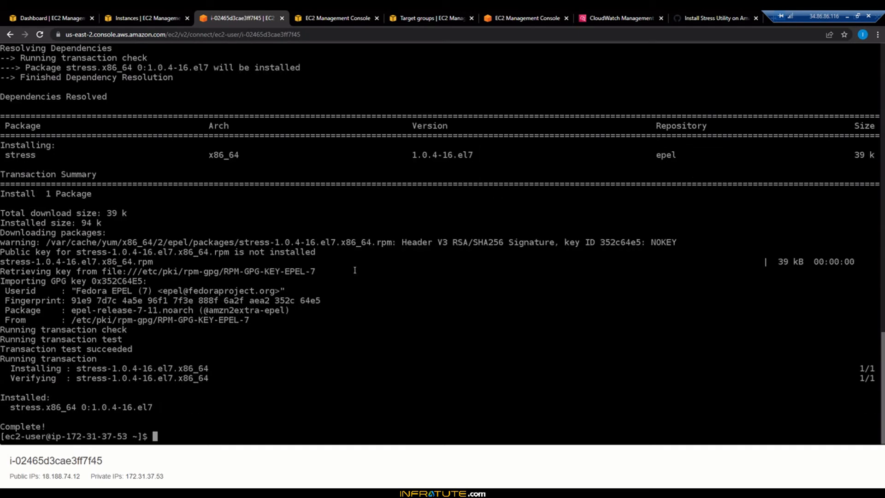
# Step: Clear the terminal and start a root shell with "sudo -s"
pyautogui.write('clear')
pyautogui.press('Return')
pyautogui.write('sudo ')
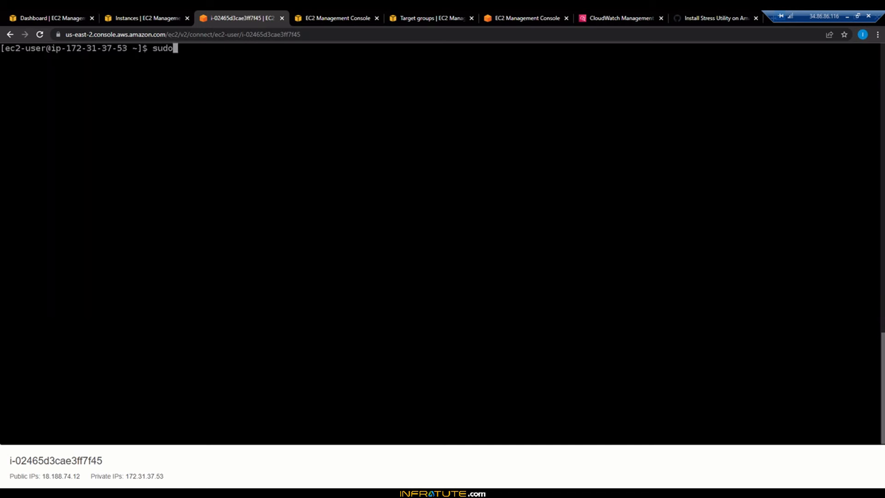
pyautogui.write('-s')
pyautogui.press('Return')
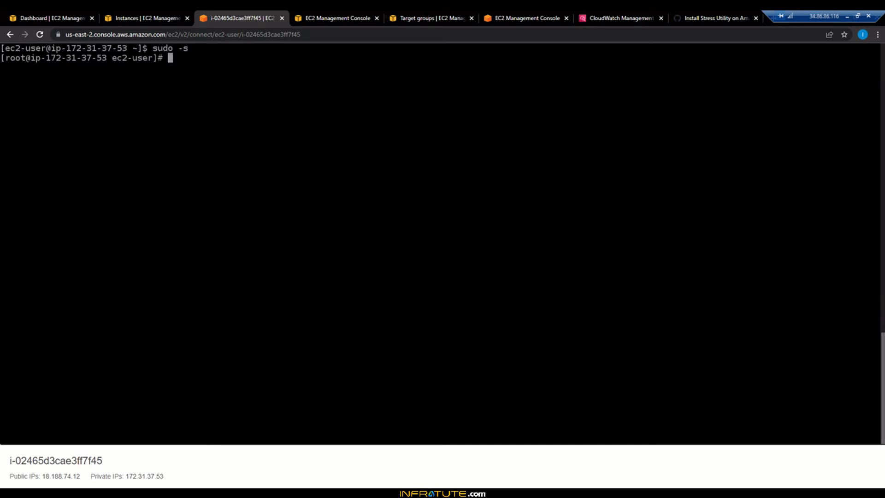
# Step: Refresh the CloudWatch alarms and examine the states and CPUUtilization conditions of the low and high ASG1 alarms
pyautogui.click(631, 24)
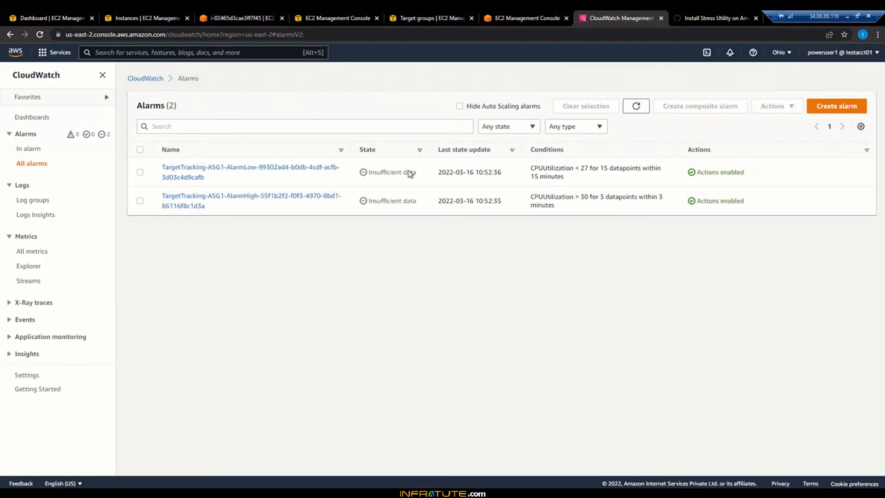
pyautogui.doubleClick(402, 172)
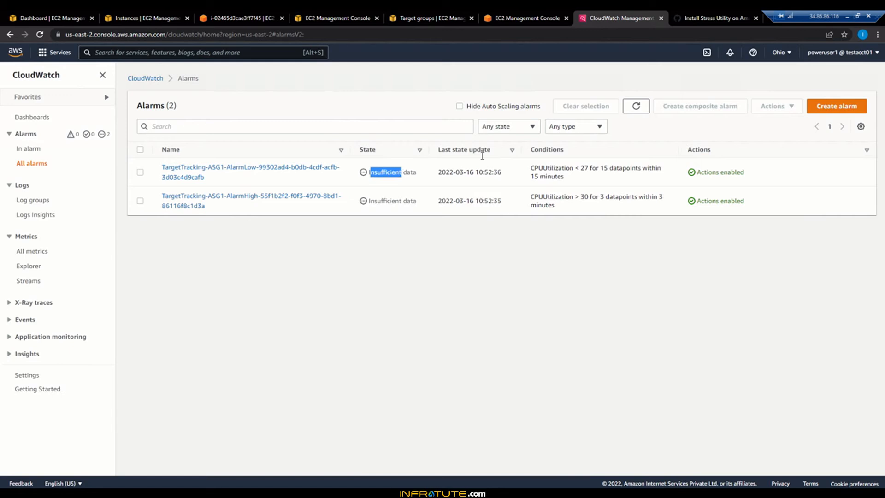
pyautogui.click(627, 111)
pyautogui.moveTo(534, 168); pyautogui.dragTo(595, 182)
pyautogui.click(605, 168)
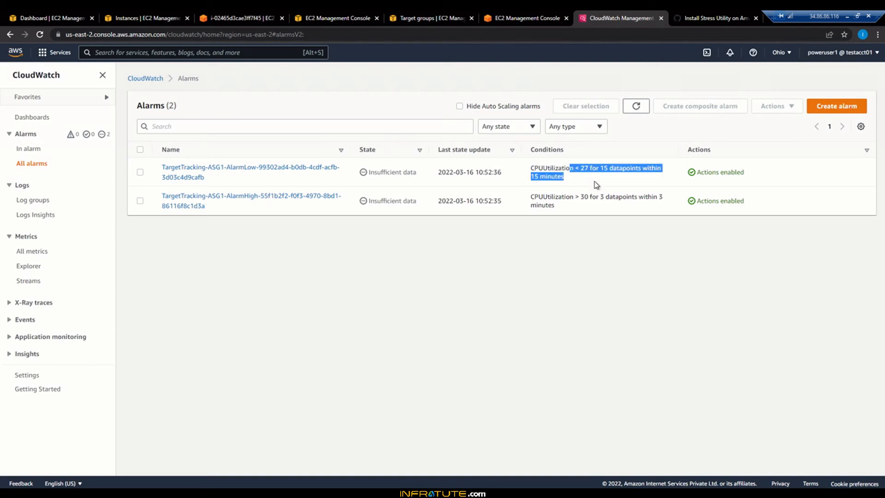
pyautogui.click(595, 184)
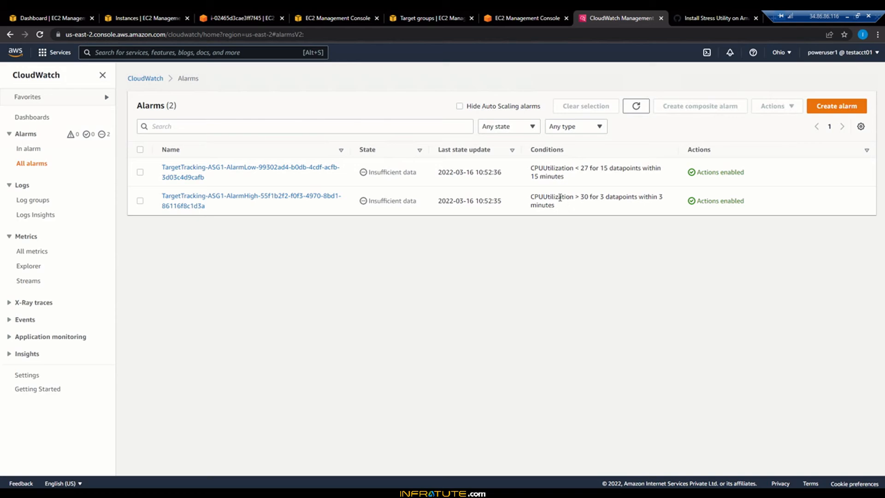
pyautogui.moveTo(557, 198); pyautogui.dragTo(640, 282)
pyautogui.click(645, 199)
pyautogui.click(640, 283)
# Step: Examine ASG1's activity history, including the description of the entry for the launched EC2 instance
pyautogui.click(528, 18)
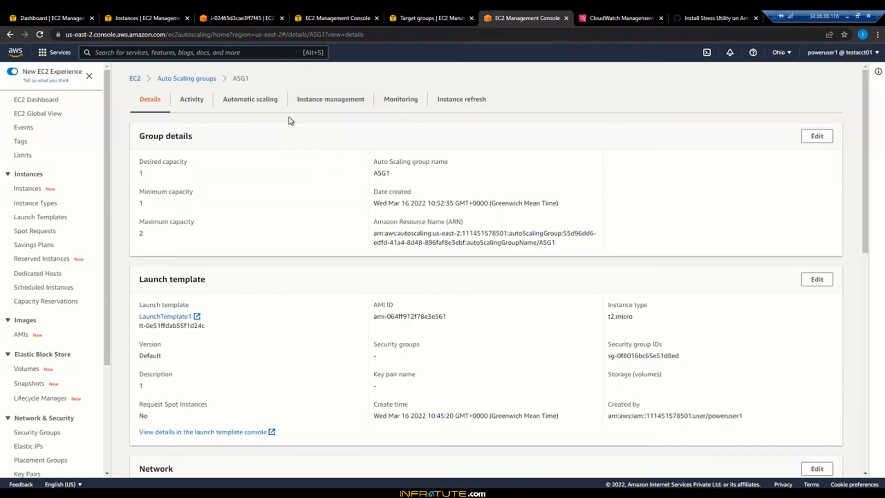
pyautogui.click(205, 100)
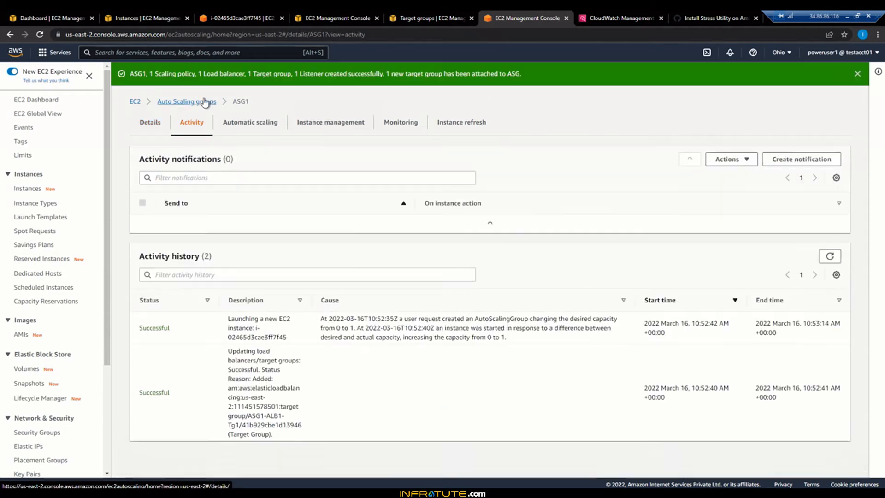
pyautogui.scroll(-1, 380, 335)
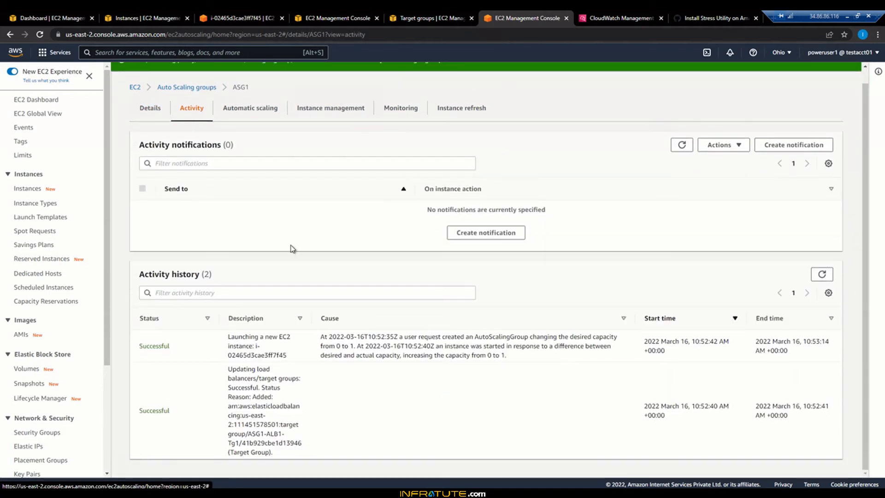
pyautogui.scroll(1, 292, 248)
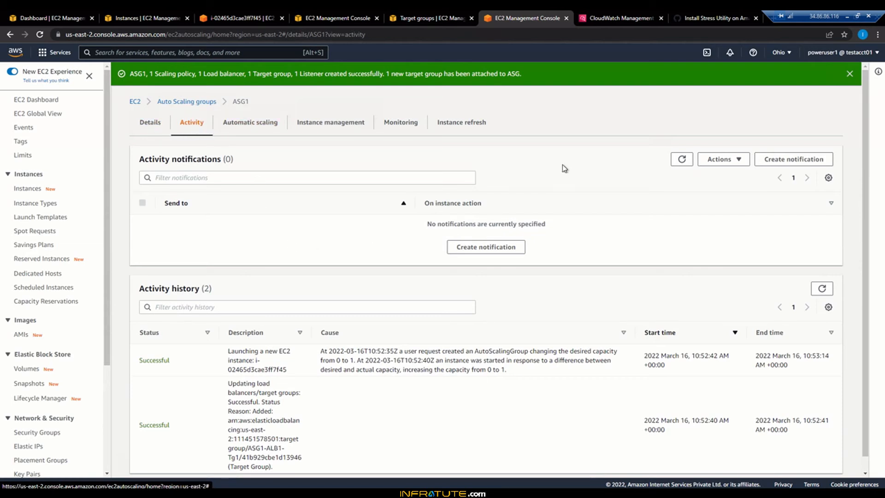
pyautogui.scroll(-1, 553, 204)
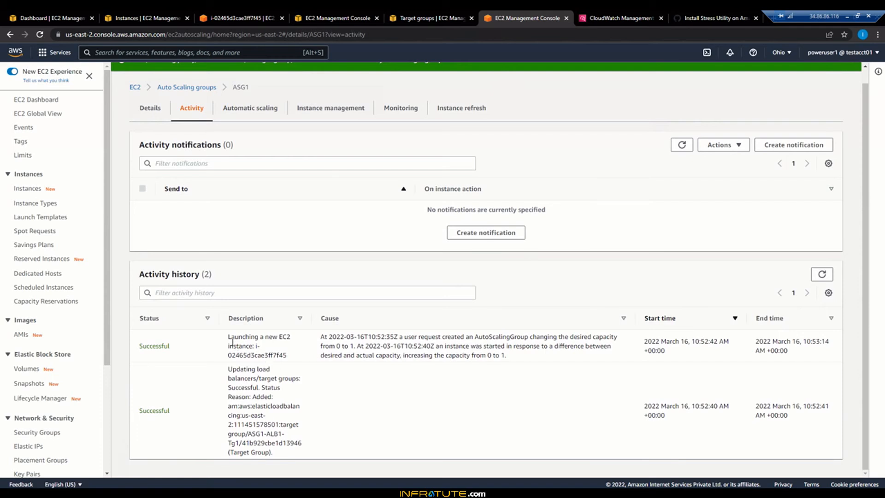
pyautogui.moveTo(228, 337); pyautogui.dragTo(287, 357)
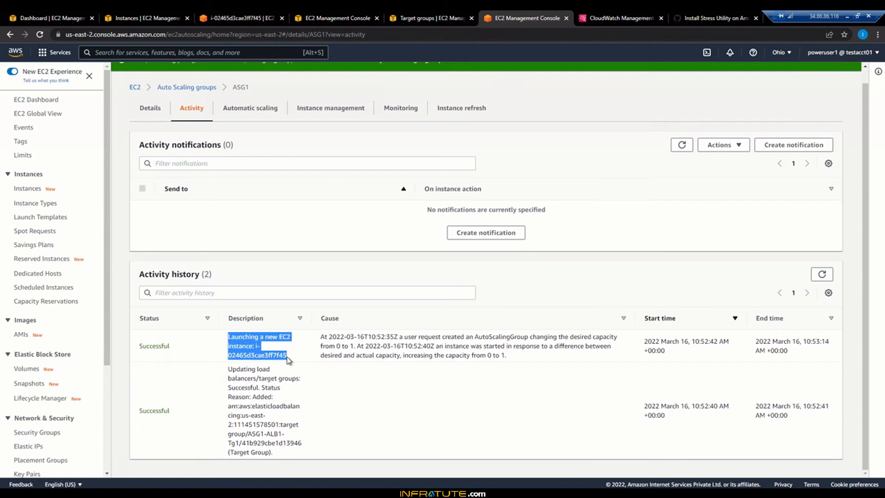
pyautogui.click(288, 359)
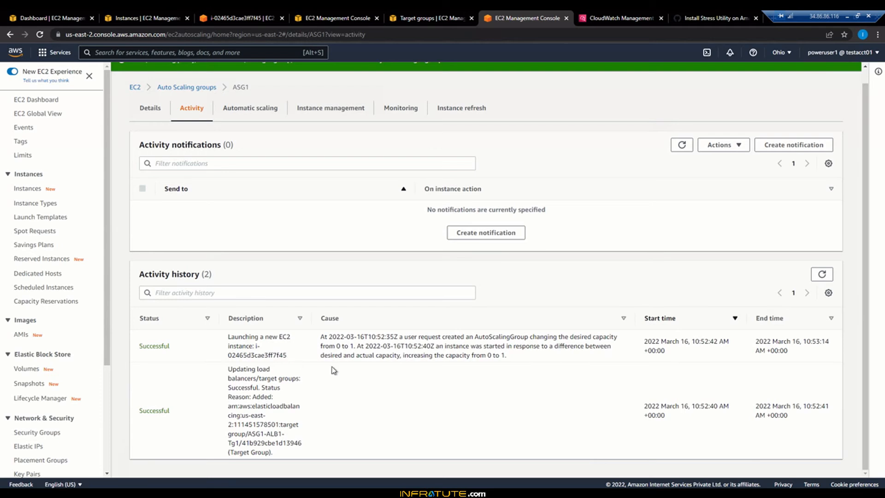
# Step: Show the monitoring metrics of running instance i-02465d3cae3ff7f45 and enlarge its CPU utilization graph
pyautogui.click(412, 15)
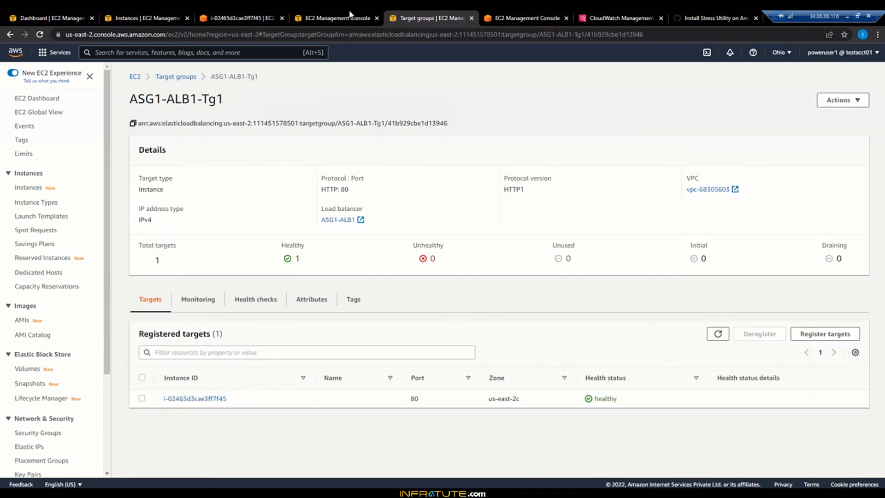
pyautogui.click(351, 16)
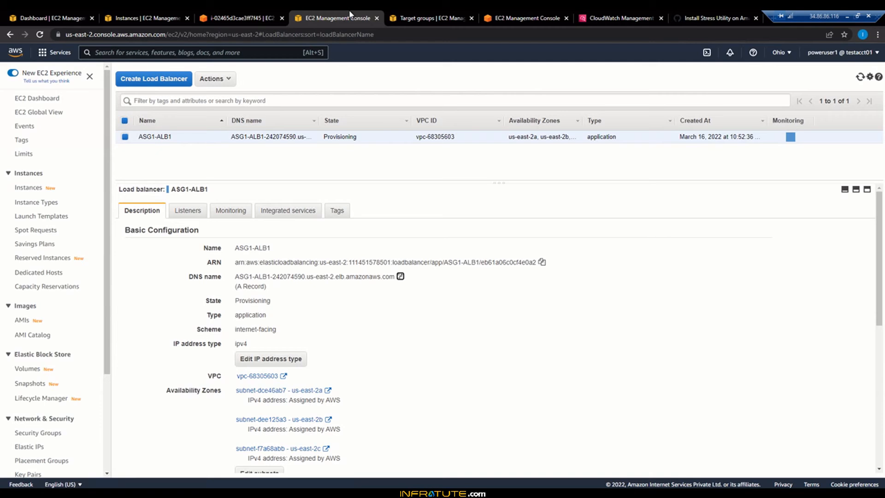
pyautogui.click(243, 16)
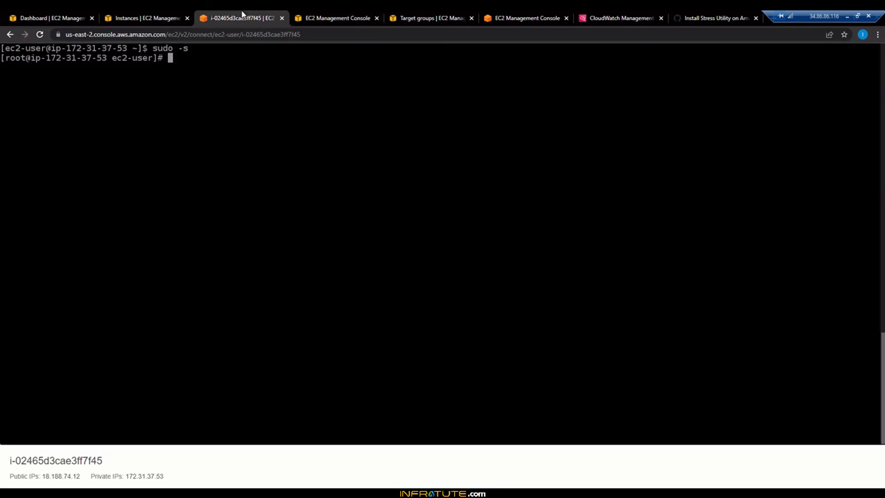
pyautogui.click(149, 15)
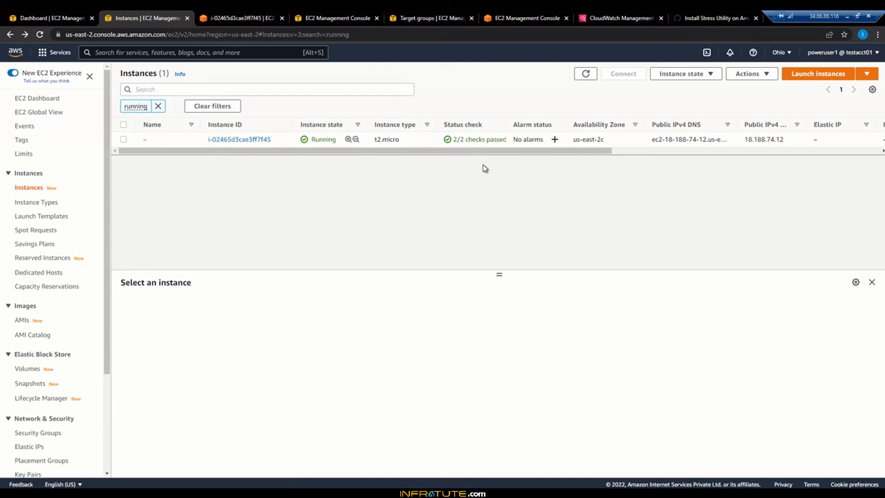
pyautogui.click(237, 140)
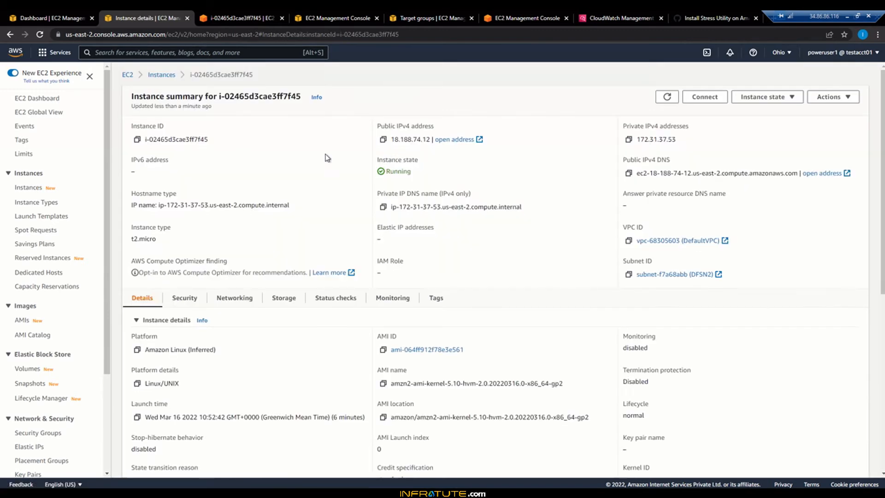
pyautogui.click(389, 303)
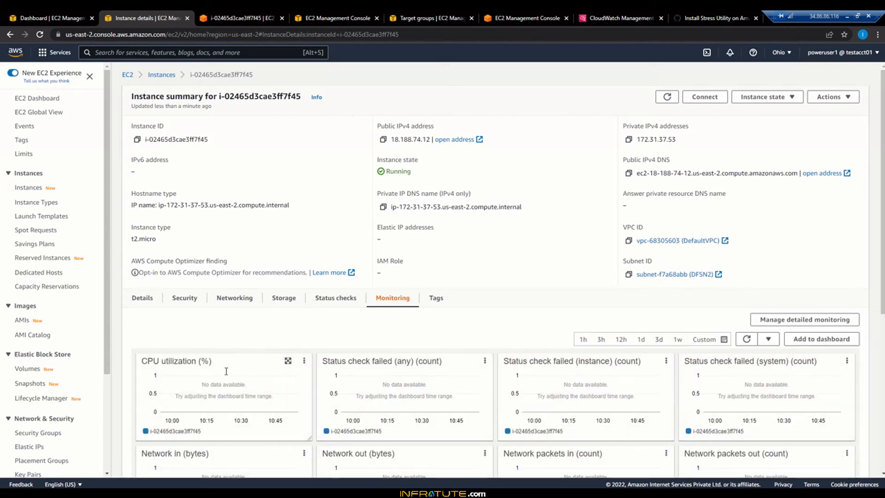
pyautogui.click(289, 361)
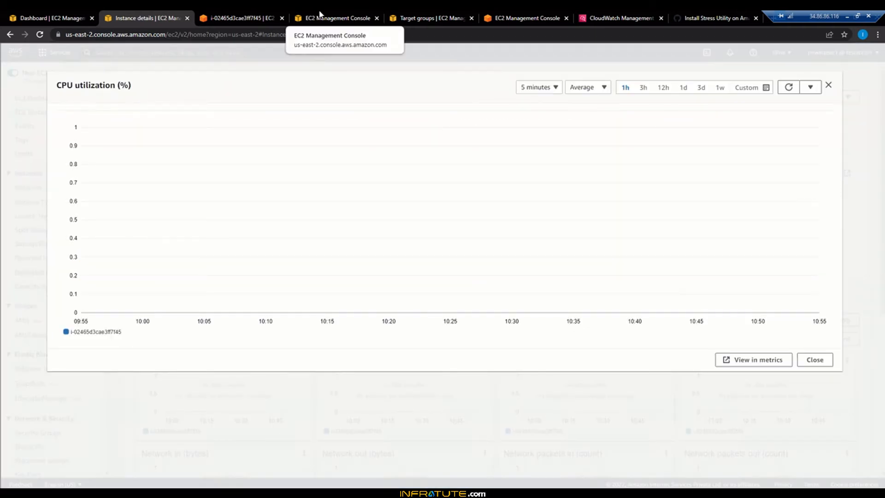
# Step: Start a CPU load on the instance by running "stress -c 8" in its root shell
pyautogui.click(237, 18)
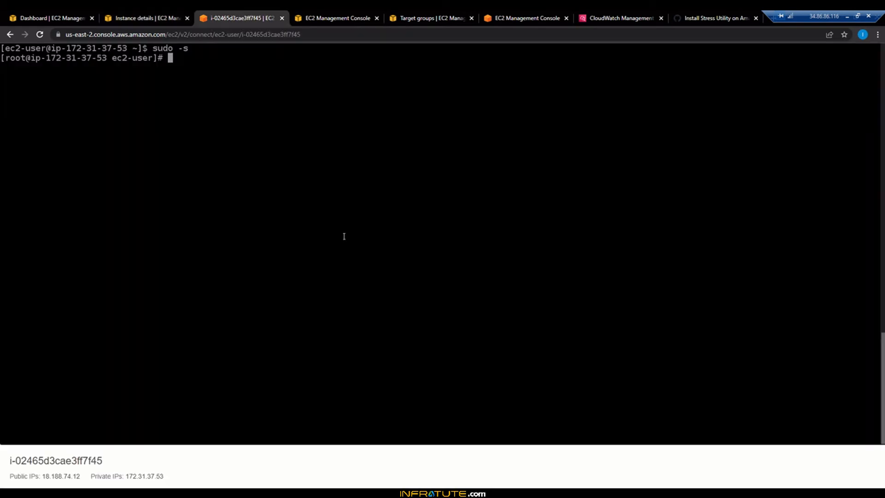
pyautogui.write('stress -c 8')
pyautogui.press('Return')
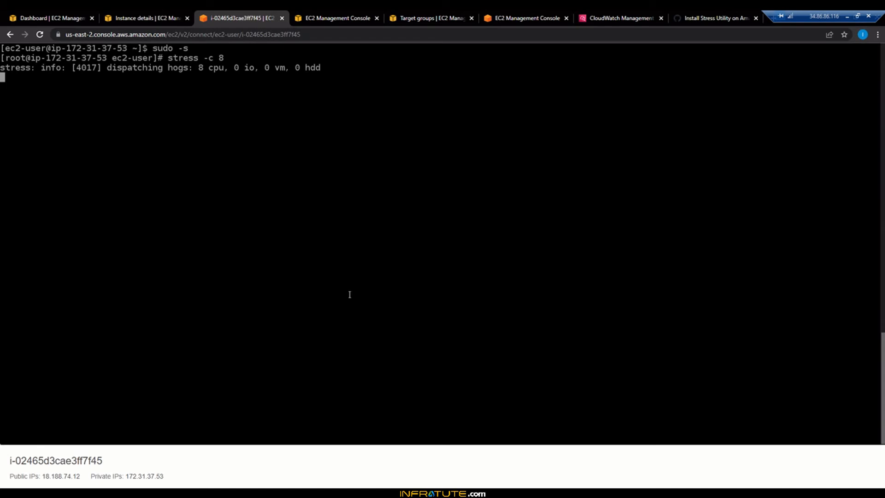
# Step: Set the enlarged CPU utilization graph's period to 30 seconds and refresh it
pyautogui.click(159, 16)
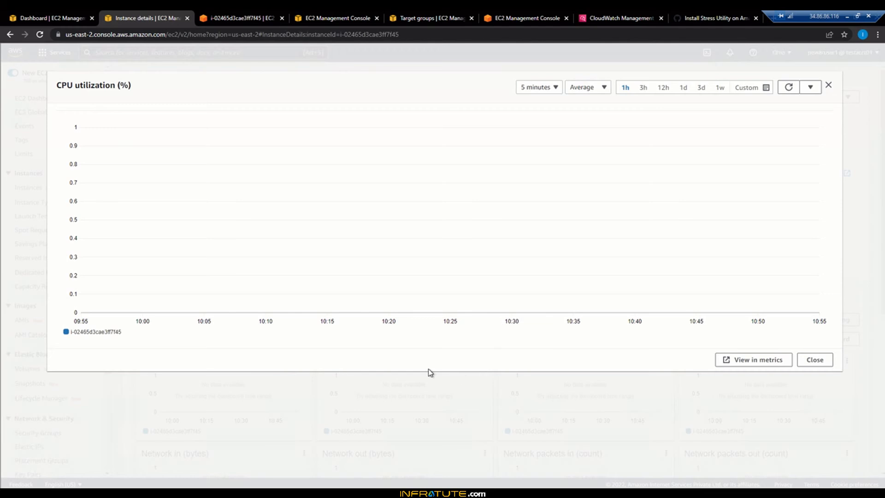
pyautogui.click(547, 89)
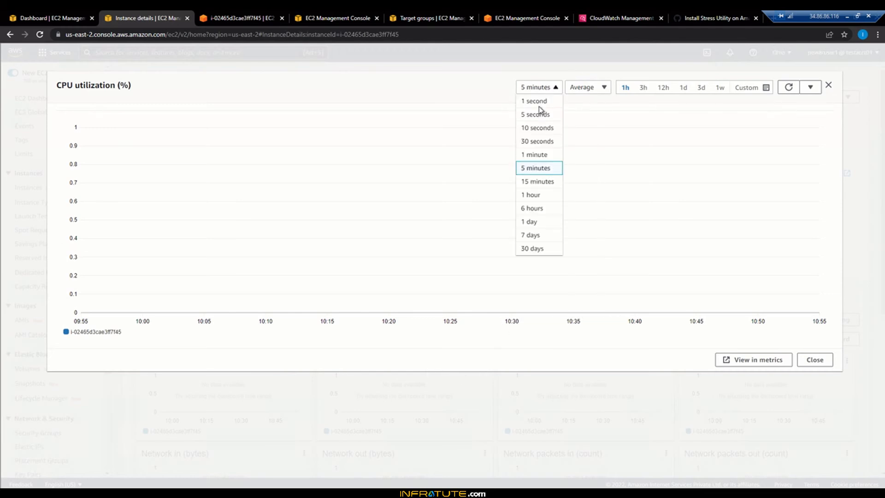
pyautogui.click(536, 141)
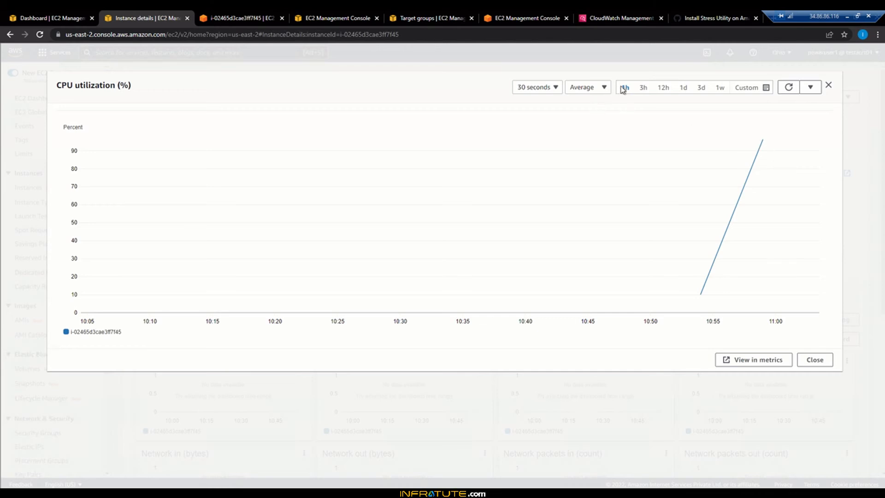
pyautogui.click(789, 90)
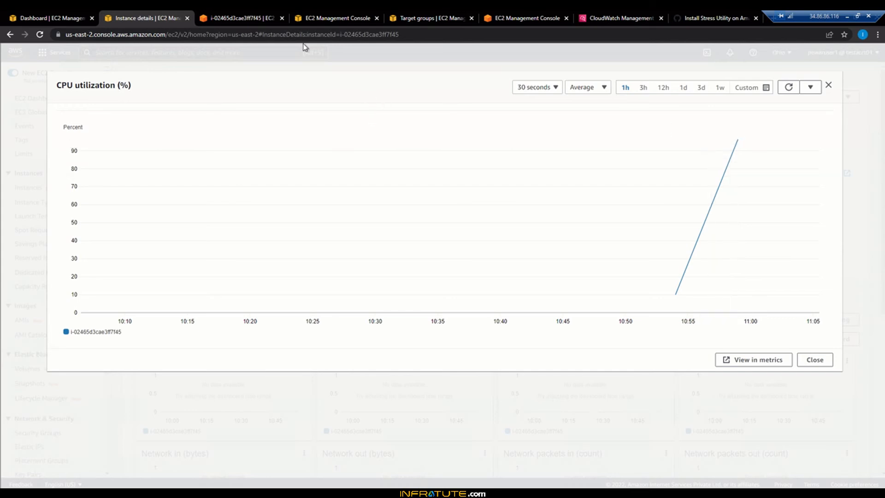
# Step: Check the stress terminal and the ASG1-ALB1-Tg1 target group, and refresh the activity notifications of ASG1
pyautogui.click(255, 21)
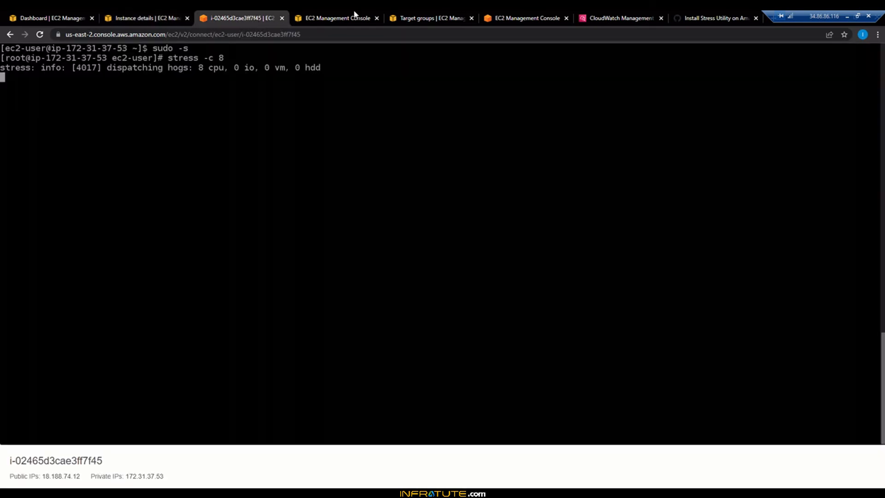
pyautogui.click(354, 14)
pyautogui.click(420, 16)
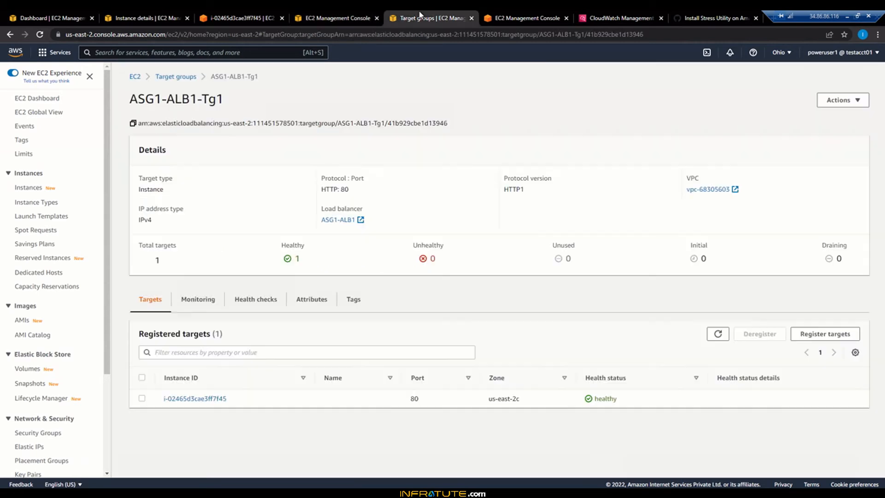
pyautogui.click(515, 16)
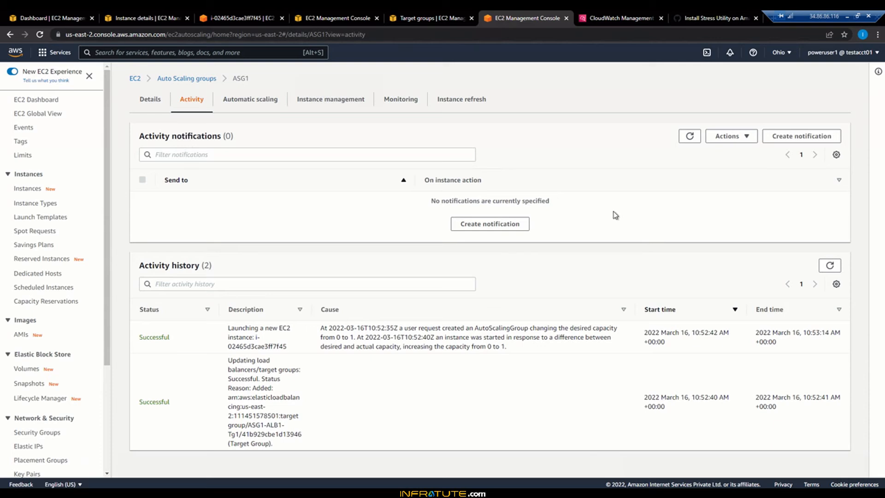
pyautogui.click(688, 139)
pyautogui.click(688, 138)
pyautogui.click(688, 137)
# Step: Check the state of the ASG1 high CPU alarm in CloudWatch and refresh ASG1's activity notifications again
pyautogui.click(623, 18)
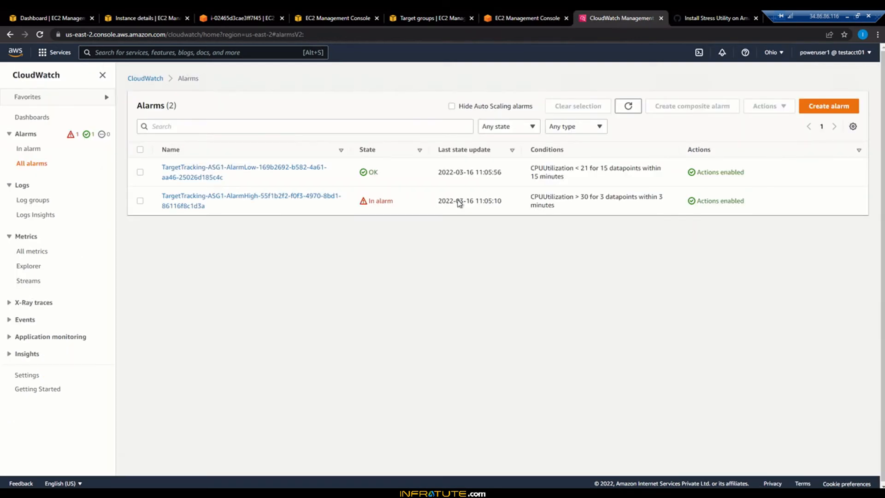
pyautogui.tripleClick(391, 203)
pyautogui.click(280, 205)
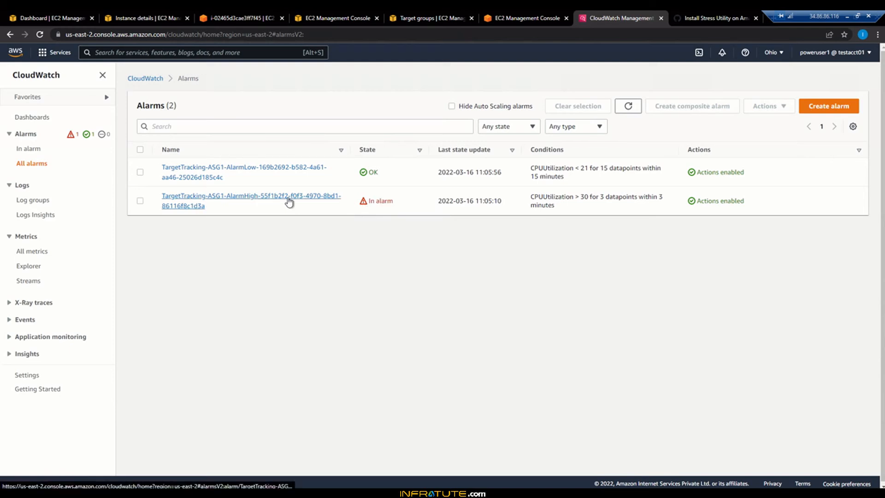
pyautogui.click(530, 13)
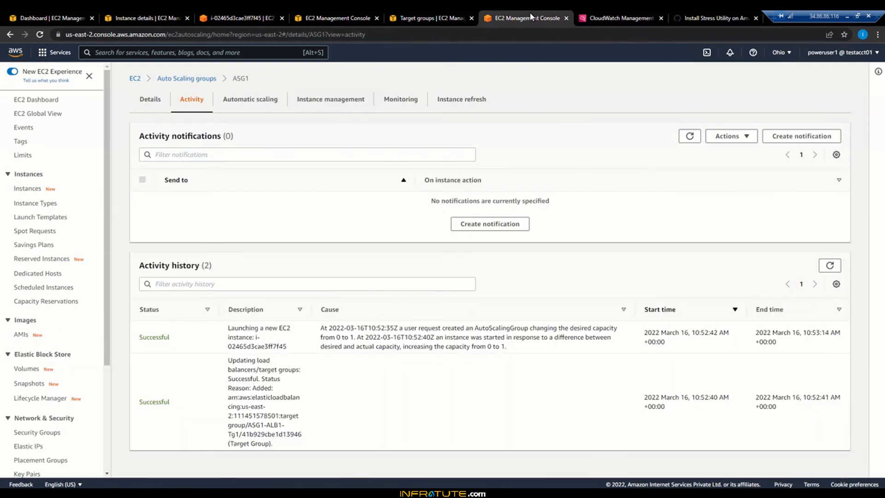
pyautogui.click(690, 139)
# Step: Close the enlarged CPU graph and return to the list of running instances, selecting i-02465d3cae3ff7f45
pyautogui.click(160, 15)
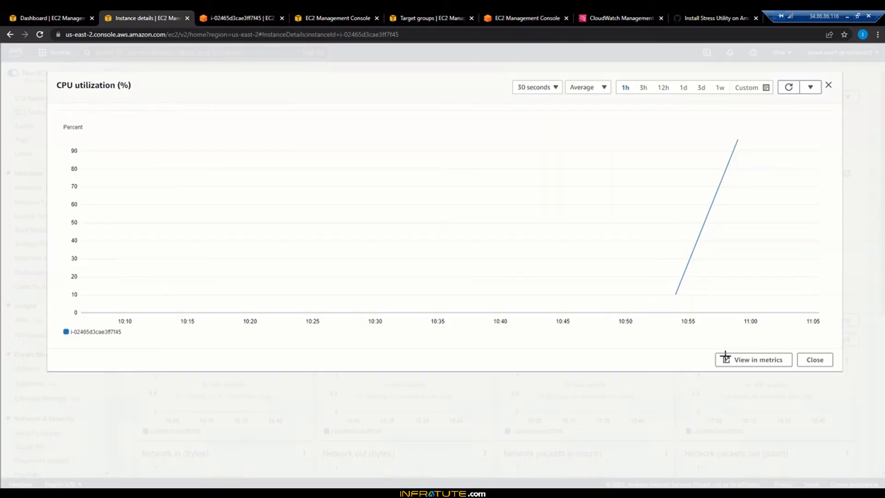
pyautogui.click(815, 359)
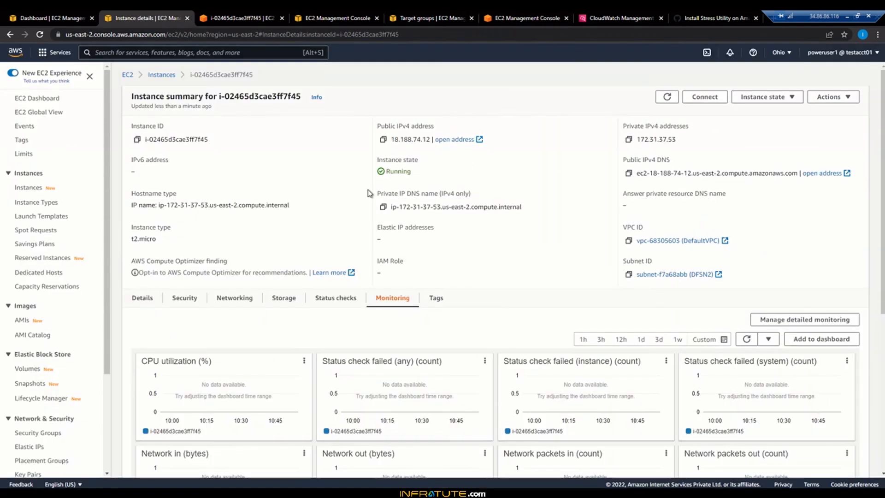
pyautogui.click(160, 76)
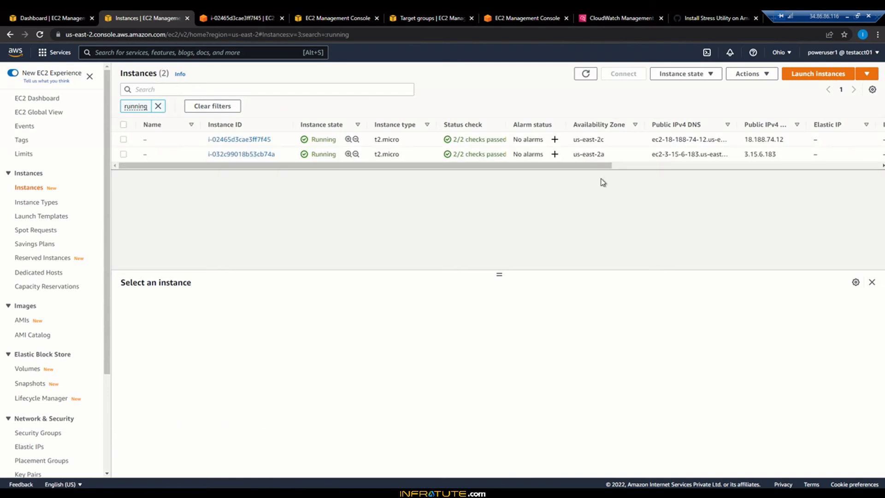
pyautogui.doubleClick(372, 140)
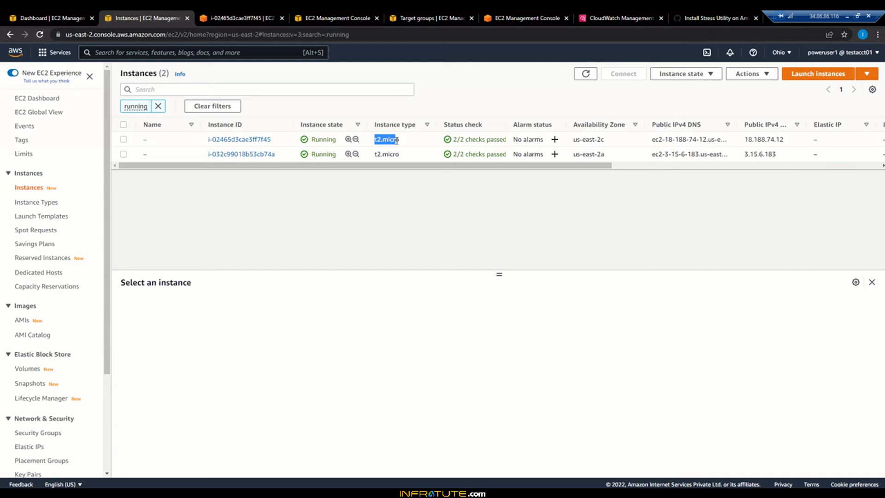
# Step: Refresh ASG1's activity notifications and read the cause given for the instance launch in the activity history
pyautogui.click(524, 17)
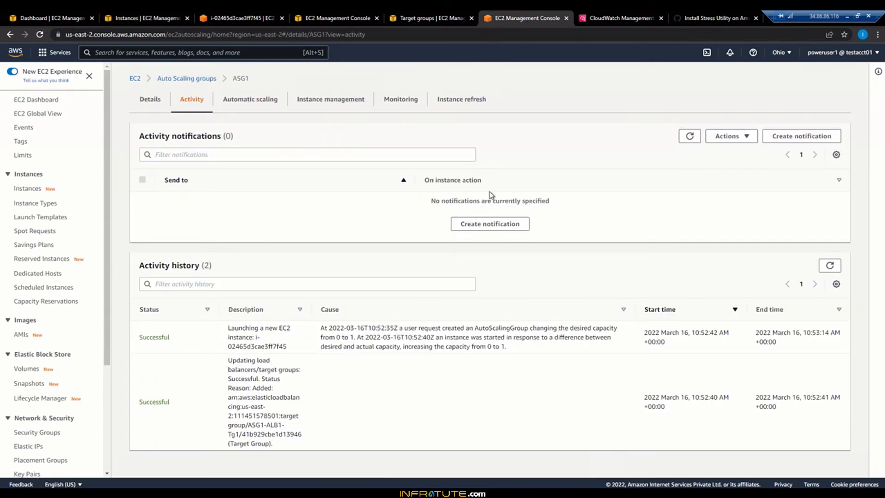
pyautogui.click(688, 136)
pyautogui.moveTo(330, 328); pyautogui.dragTo(402, 348)
pyautogui.click(404, 348)
# Step: Switch to the incognito window with the load balancer's page and reload it repeatedly to see which instance responds
pyautogui.moveTo(182, 468)
pyautogui.click(223, 458)
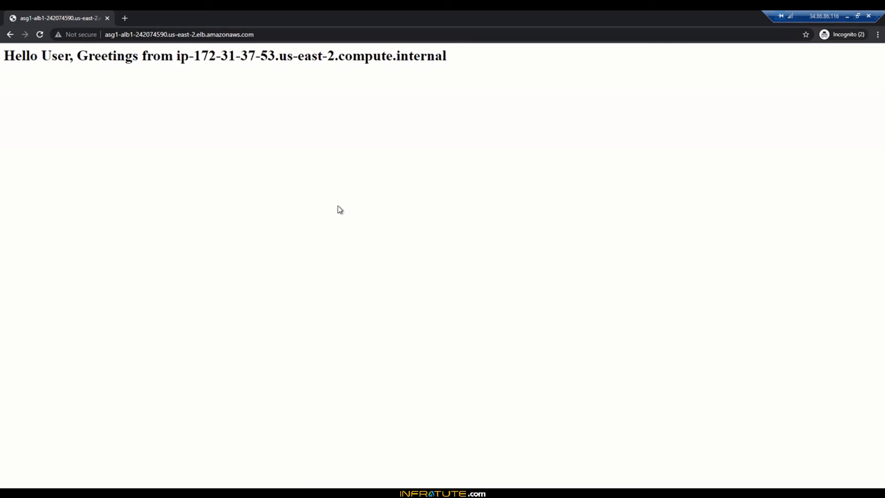
pyautogui.click(40, 34)
pyautogui.click(41, 35)
pyautogui.click(40, 35)
pyautogui.click(40, 34)
pyautogui.click(40, 35)
pyautogui.click(43, 39)
pyautogui.click(42, 39)
pyautogui.click(40, 35)
pyautogui.click(42, 39)
pyautogui.click(42, 39)
pyautogui.click(42, 39)
pyautogui.click(42, 39)
# Step: Return to ASG1's activity page in the AWS console and refresh its notifications twice
pyautogui.click(89, 466)
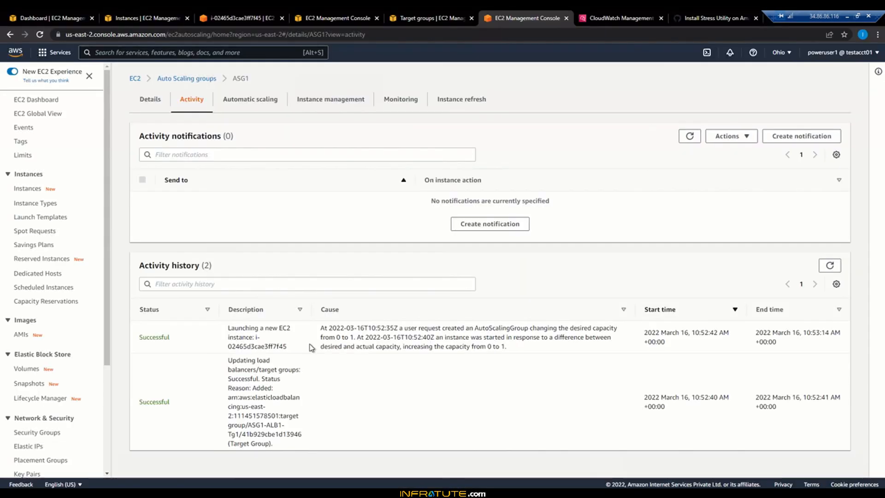
pyautogui.click(689, 138)
pyautogui.click(689, 140)
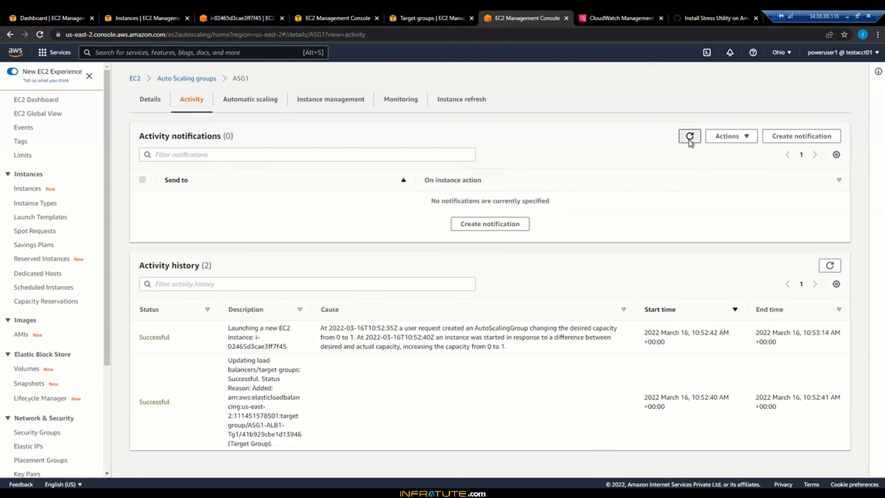
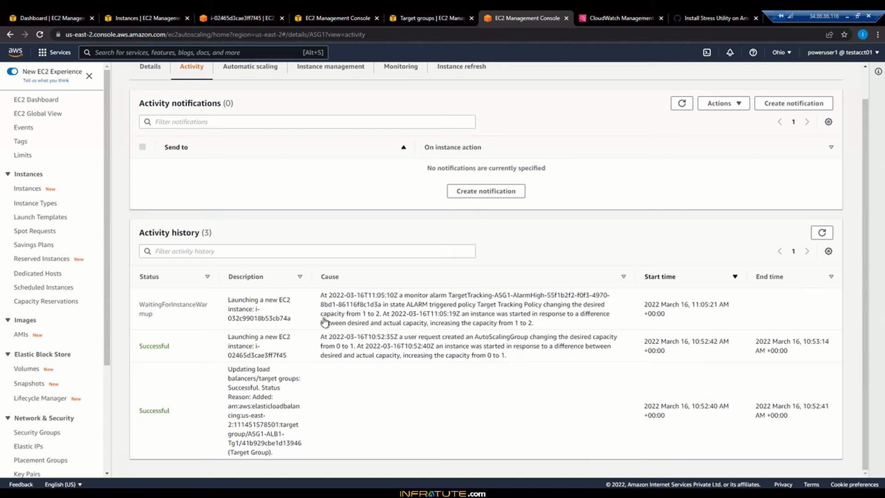
# Step: Deselect instance i-02465d3cae3ff7f45 in the running instances list and review ASG1's desired, minimum and maximum capacity in its group details
pyautogui.click(142, 18)
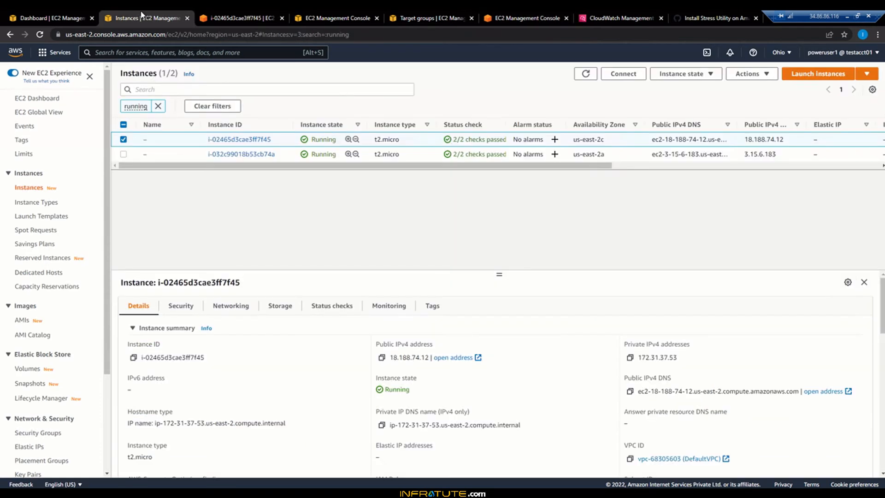
pyautogui.click(123, 140)
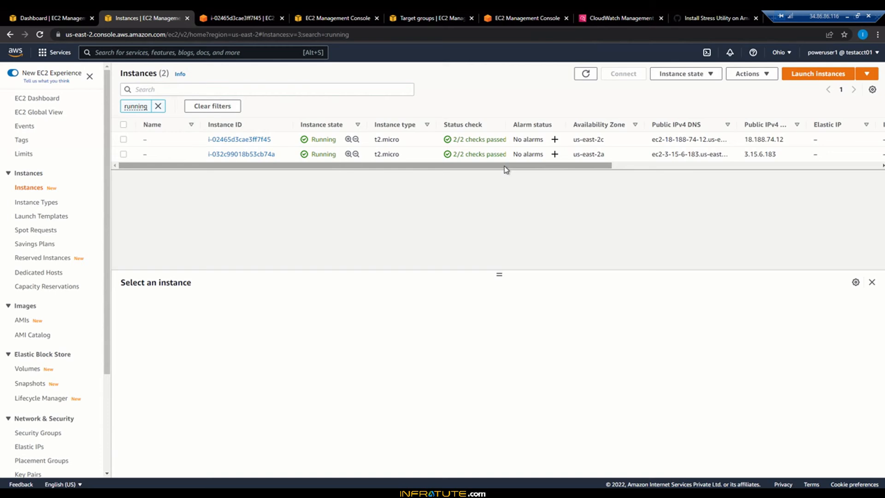
pyautogui.click(518, 18)
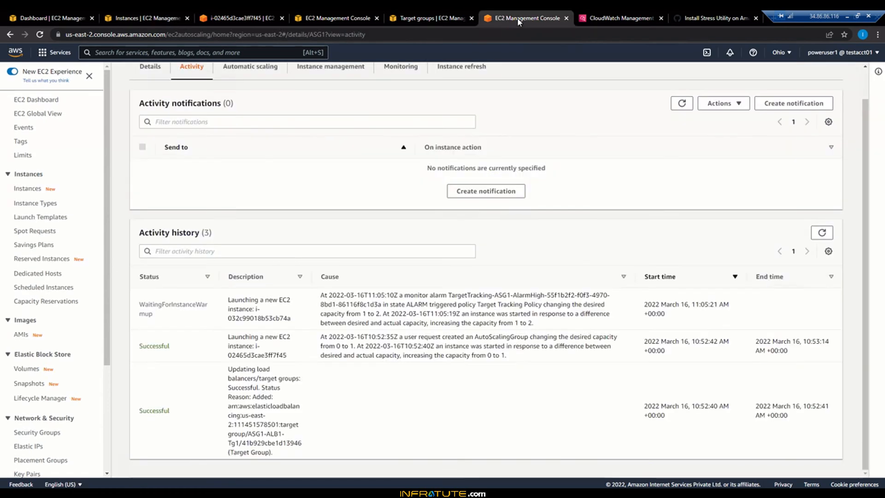
pyautogui.scroll(1, 274, 191)
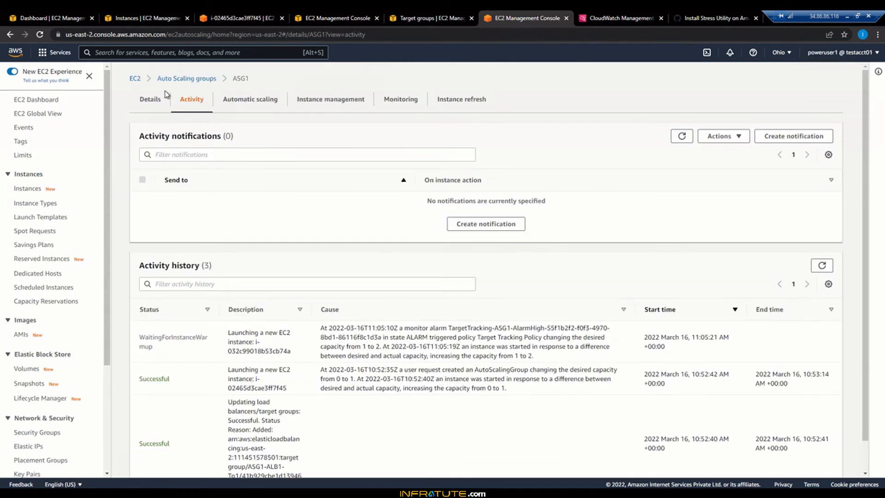
pyautogui.click(153, 103)
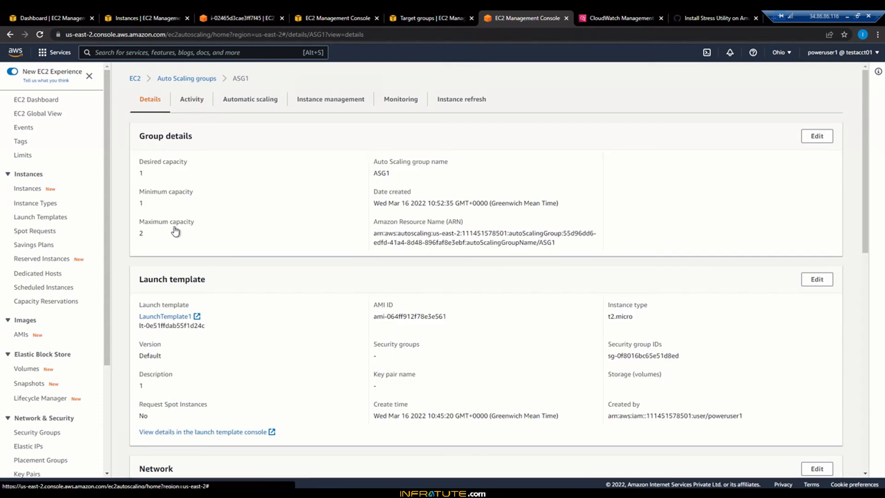
pyautogui.doubleClick(140, 173)
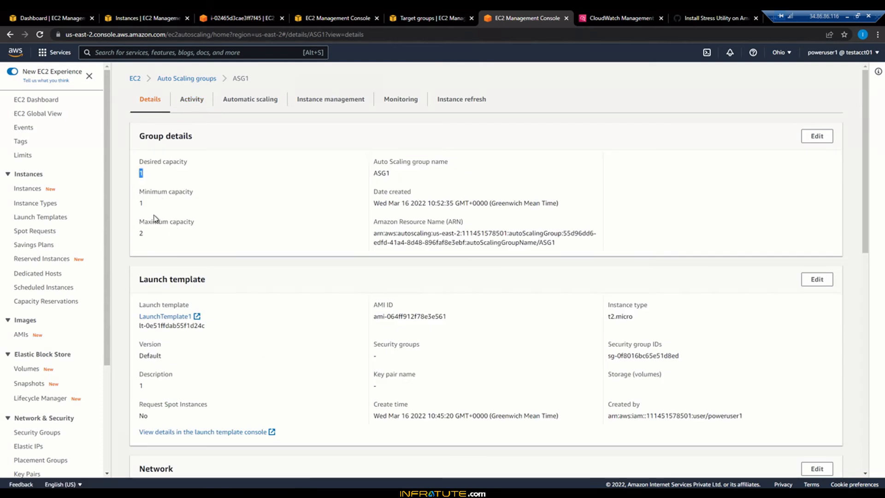
pyautogui.doubleClick(141, 203)
pyautogui.doubleClick(157, 238)
pyautogui.click(156, 237)
# Step: Edit ASG1's group size and set the maximum capacity to 4
pyautogui.click(816, 139)
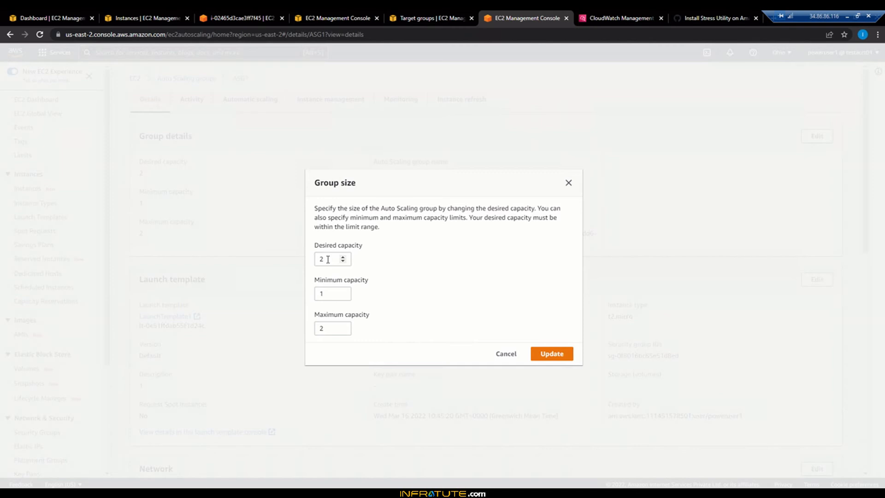
pyautogui.moveTo(329, 246); pyautogui.dragTo(349, 248)
pyautogui.click(349, 249)
pyautogui.doubleClick(343, 325)
pyautogui.click(553, 353)
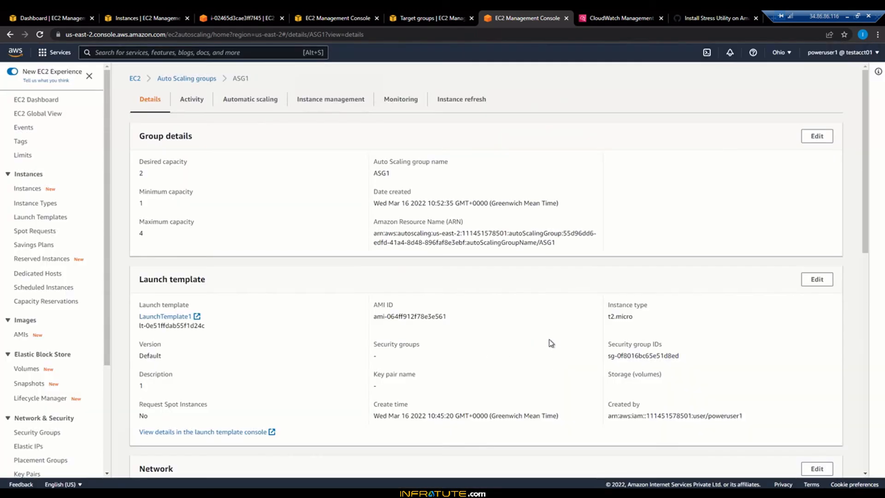
# Step: Refresh the running instances, check the stress terminal of i-02465d3cae3ff7f45, and view the launch times of both instances
pyautogui.click(159, 17)
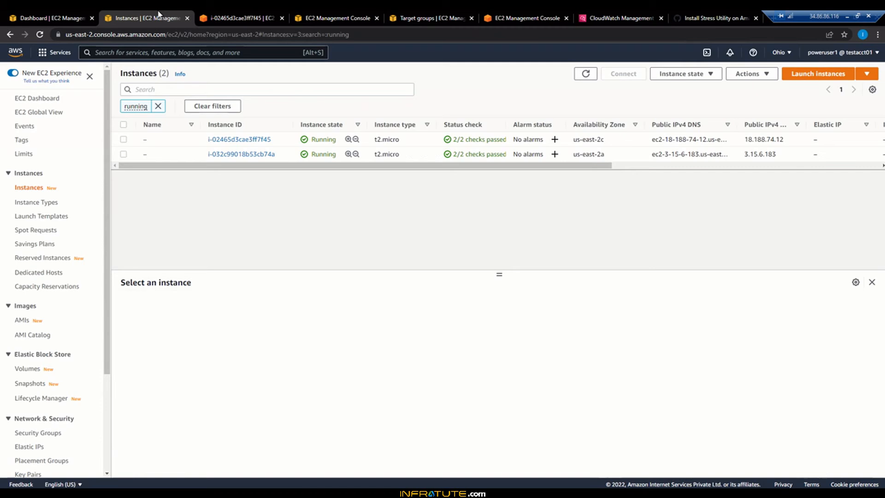
pyautogui.click(585, 73)
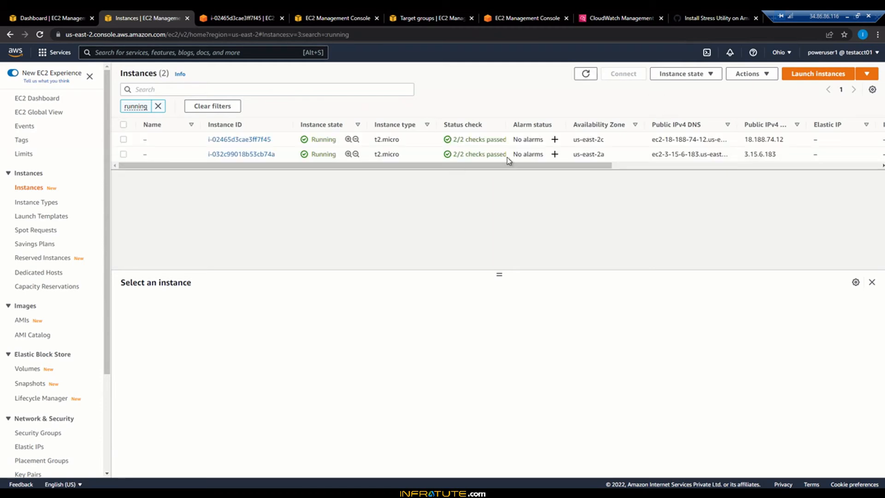
pyautogui.click(238, 18)
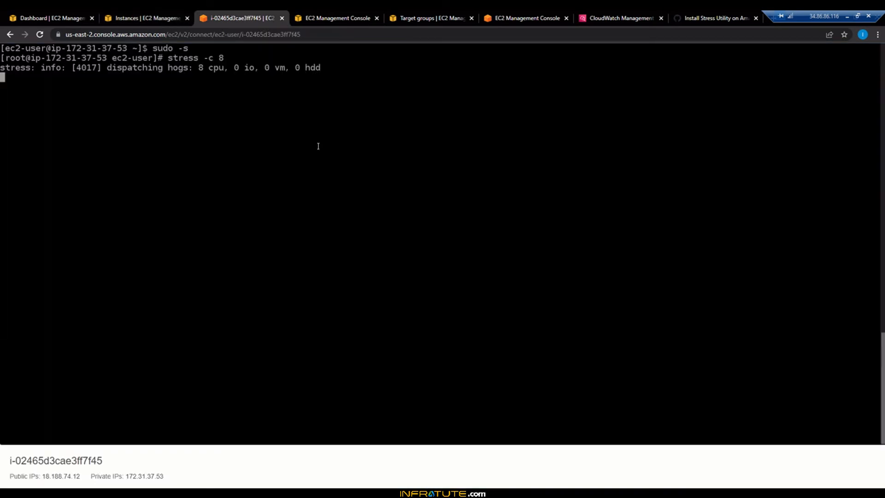
pyautogui.click(131, 16)
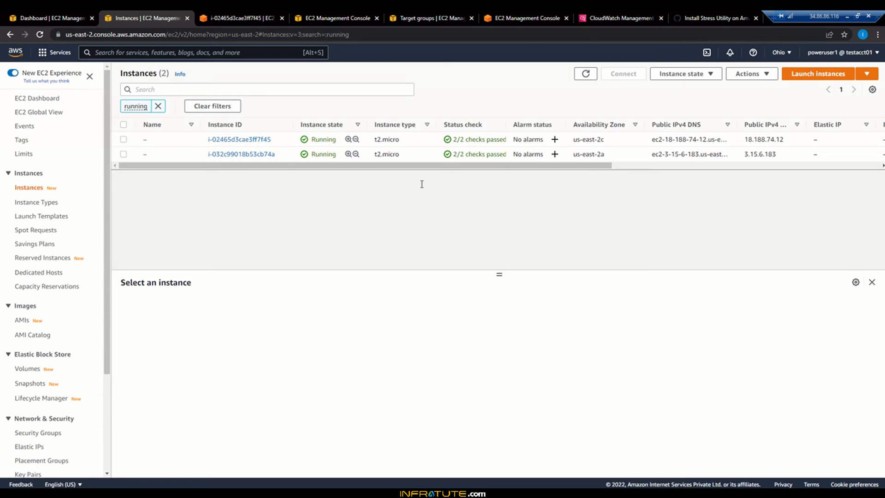
pyautogui.moveTo(404, 166); pyautogui.dragTo(783, 168)
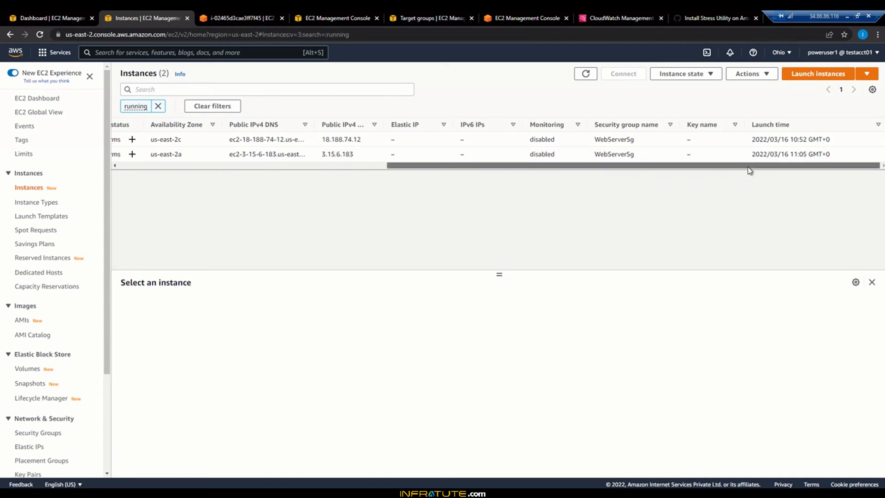
pyautogui.moveTo(751, 166); pyautogui.dragTo(226, 167)
# Step: Connect to instance i-032c99018b53cb74a through EC2 Instance Connect as ec2-user and start a root shell with "sudo -s"
pyautogui.click(124, 154)
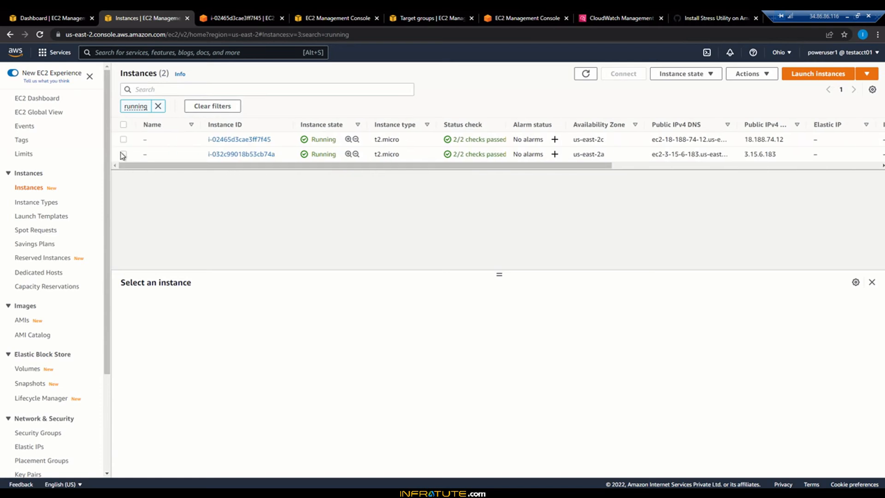
pyautogui.click(624, 75)
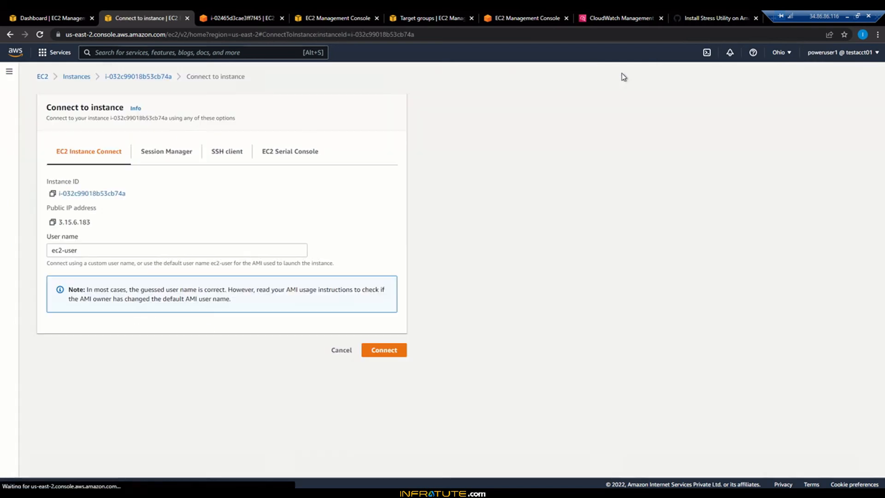
pyautogui.click(377, 351)
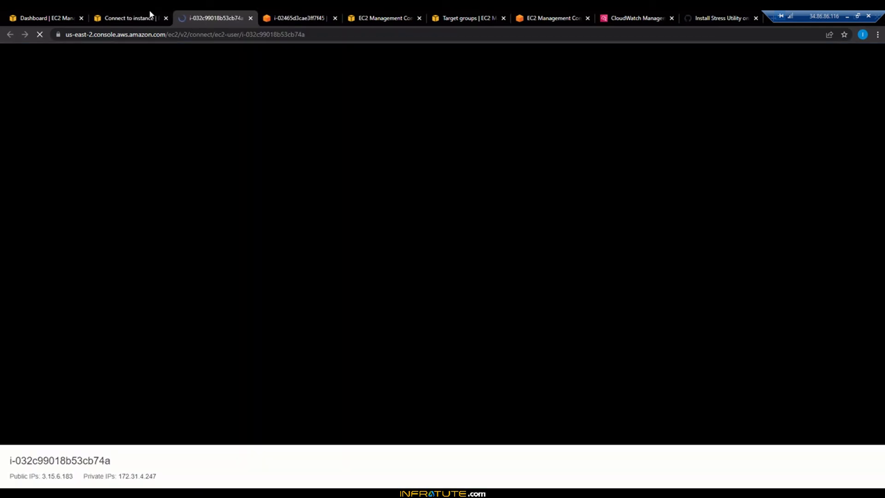
pyautogui.click(148, 17)
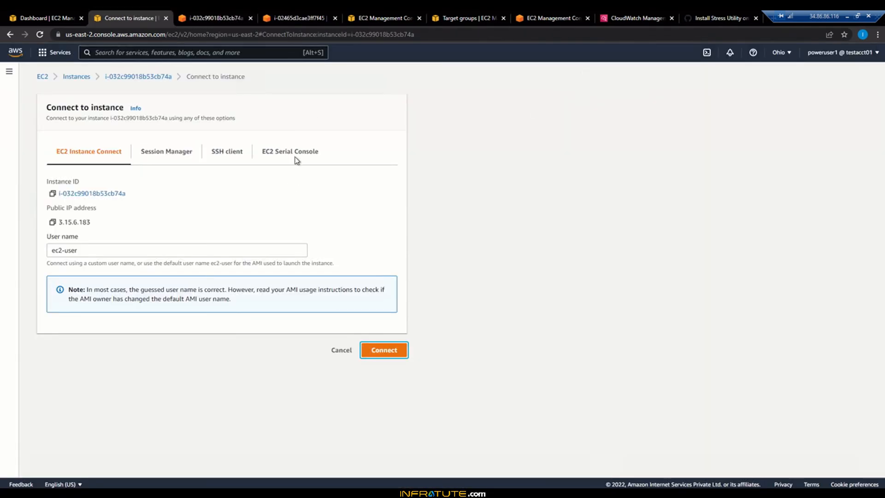
pyautogui.click(186, 11)
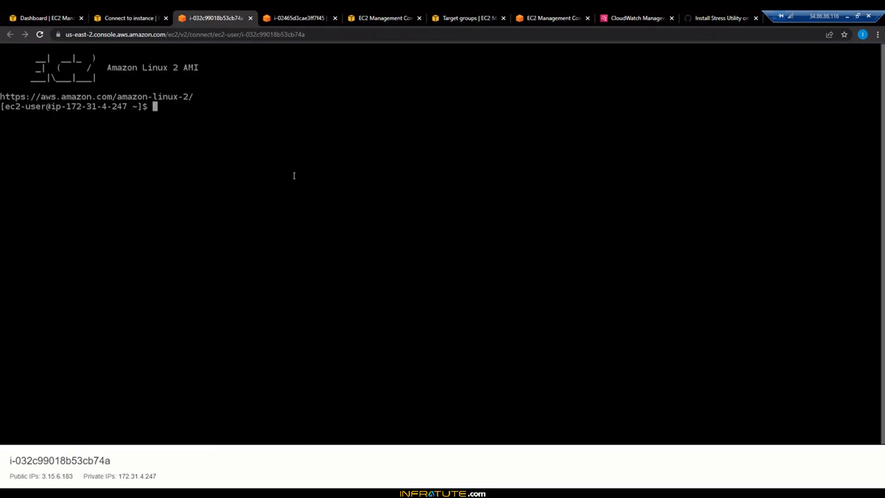
pyautogui.write('sudo -s')
pyautogui.press('Return')
# Step: Copy "sudo amazon-linux-extras install epel -y" from the stress.sh gist and run it on i-032c99018b53cb74a
pyautogui.click(719, 18)
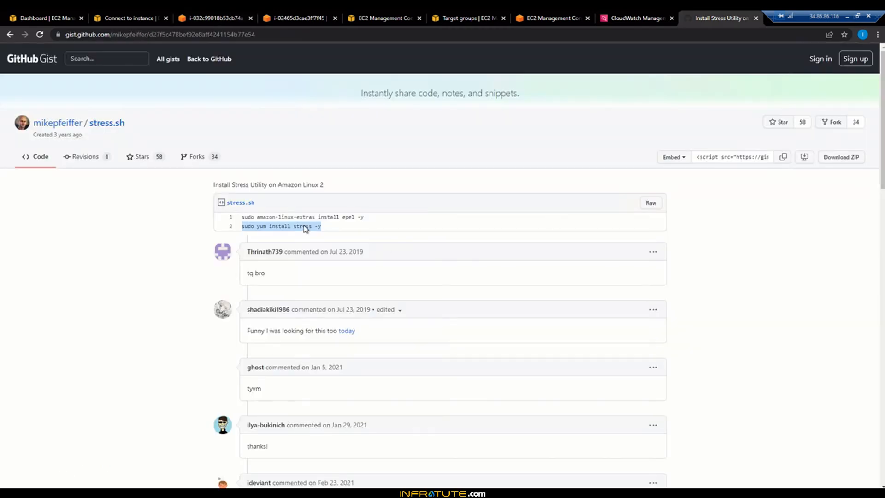
pyautogui.click(238, 222)
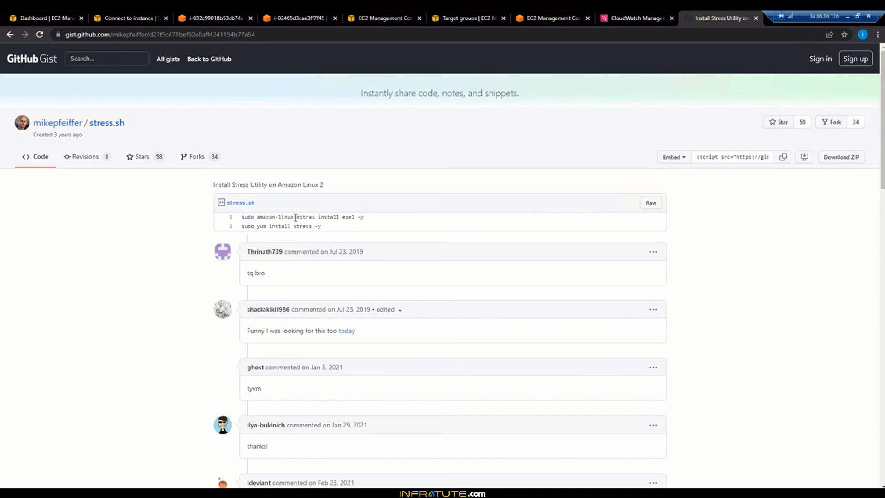
pyautogui.moveTo(242, 217); pyautogui.dragTo(379, 222)
pyautogui.hotkey('ctrl', 'c')
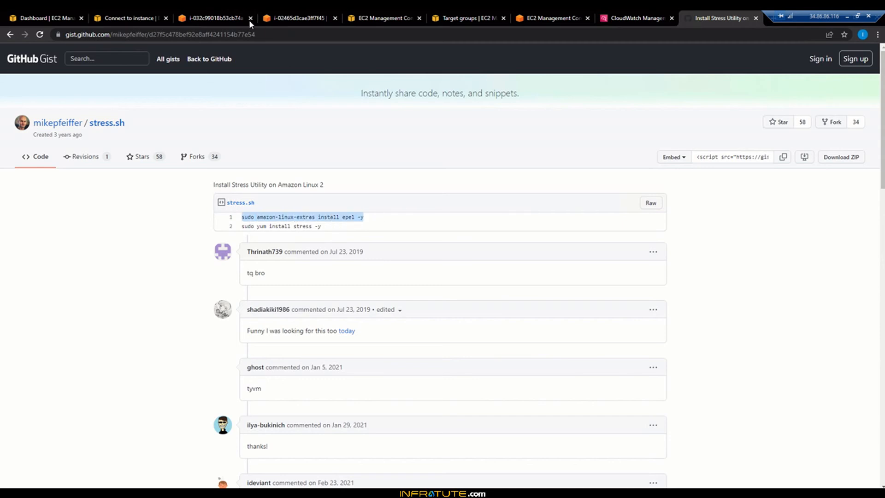
pyautogui.click(216, 18)
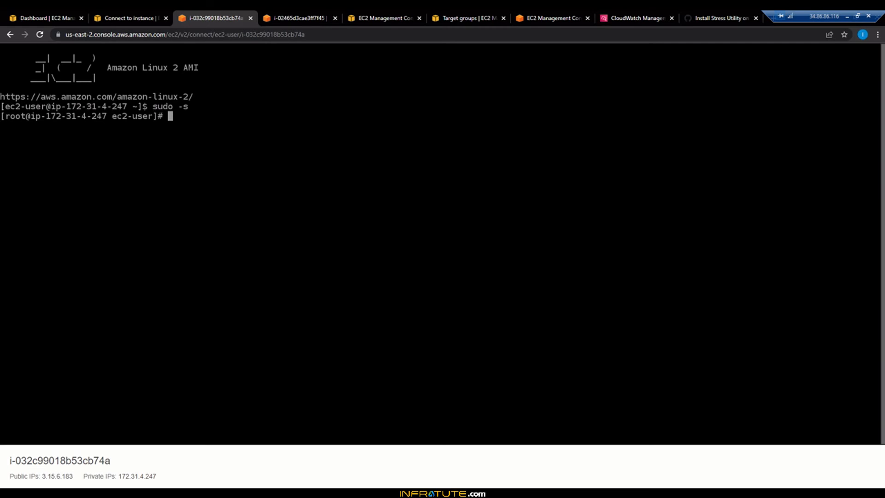
pyautogui.hotkey('ctrl', 'v')
pyautogui.press('Return')
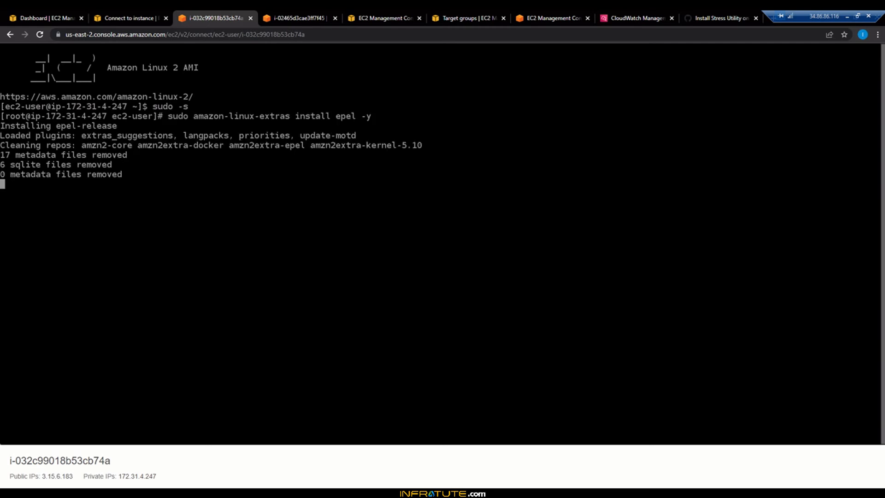
# Step: Copy "sudo yum install stress -y" from the stress.sh gist and run it in the i-032c99018b53cb74a terminal
pyautogui.click(714, 18)
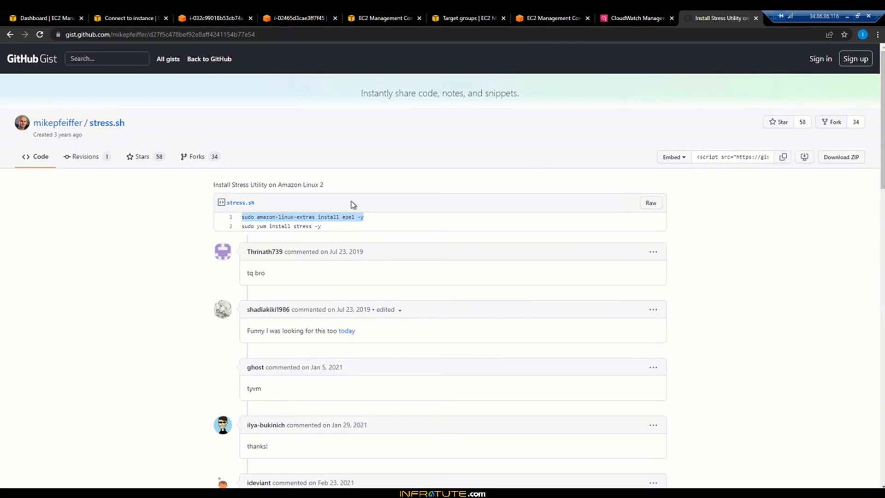
pyautogui.moveTo(240, 226); pyautogui.dragTo(328, 231)
pyautogui.rightClick(307, 229)
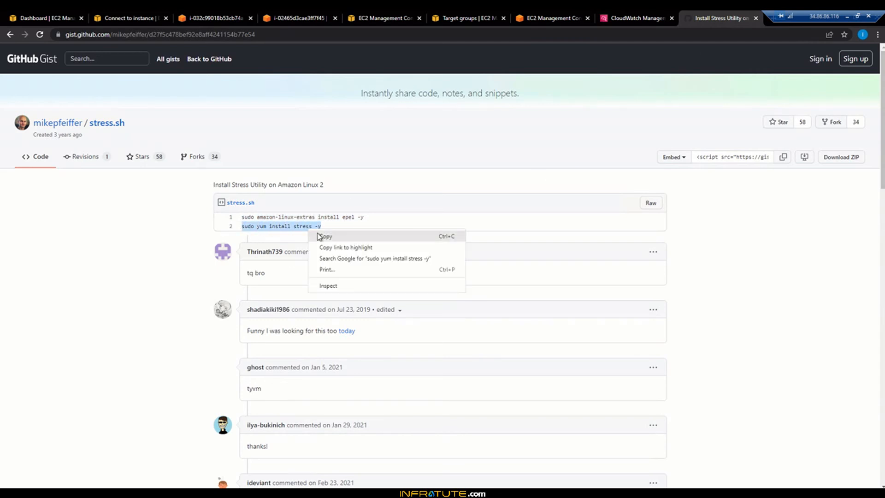
pyautogui.click(318, 236)
pyautogui.click(239, 12)
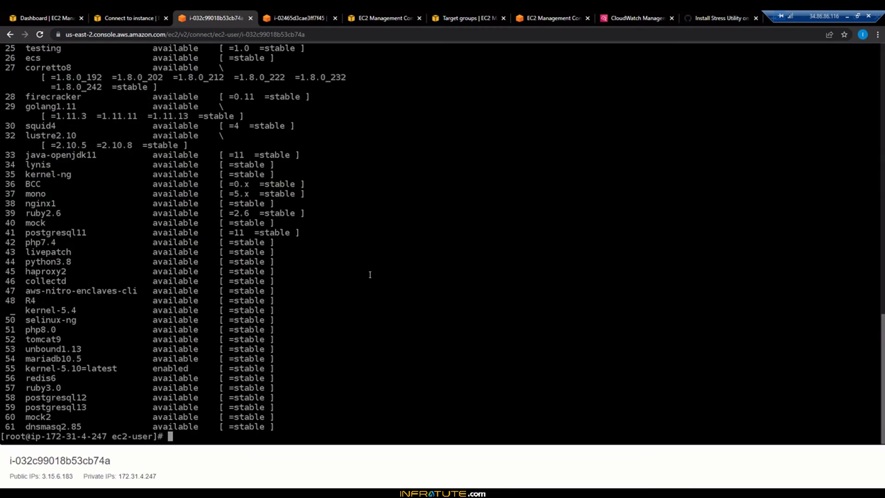
pyautogui.press('Return')
pyautogui.press('Return')
pyautogui.press('Return')
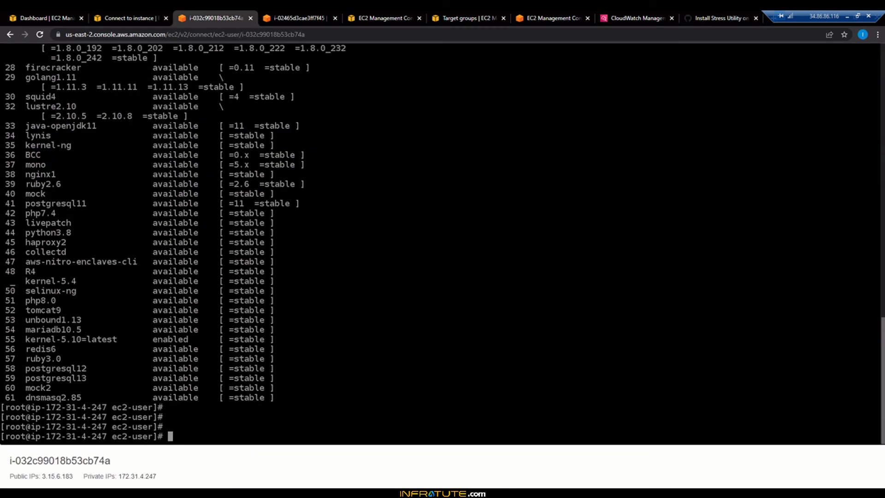
pyautogui.hotkey('ctrl', 'v')
pyautogui.press('Return')
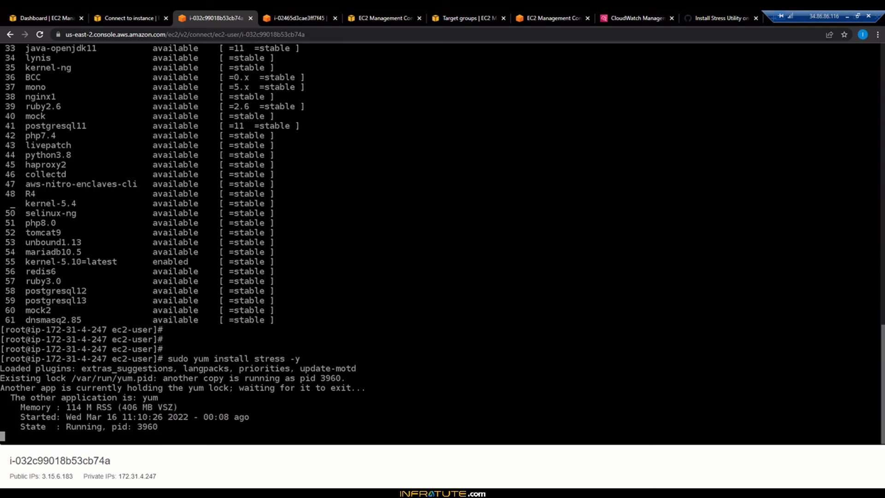
# Step: Cancel the waiting yum installation and rerun "sudo yum install stress -y", repeating the cancel and rerun once more
pyautogui.hotkey('ctrl', 'c')
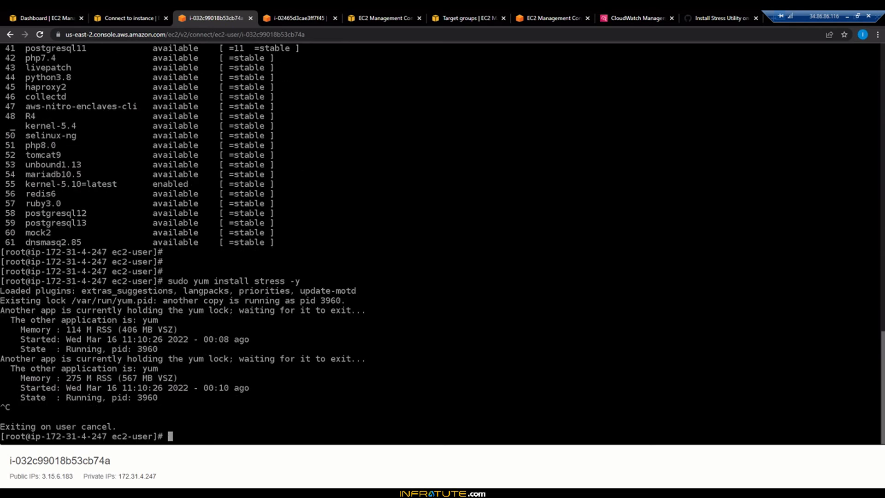
pyautogui.press('Up')
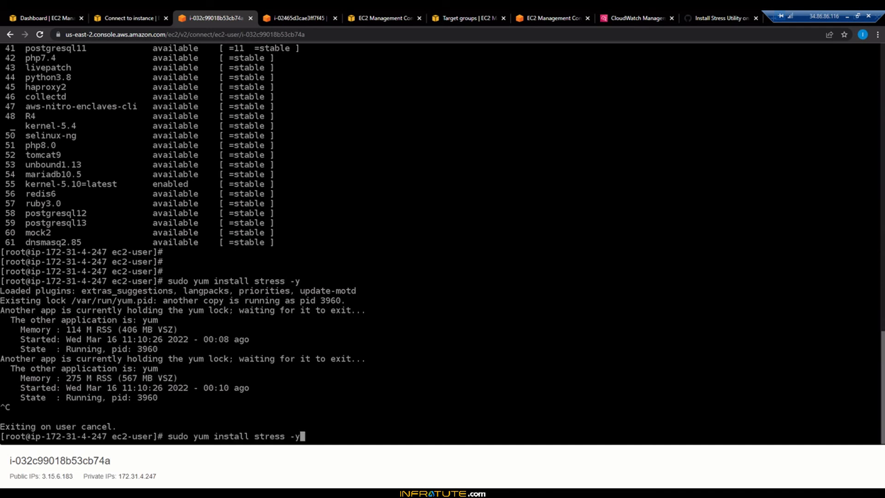
pyautogui.press('Return')
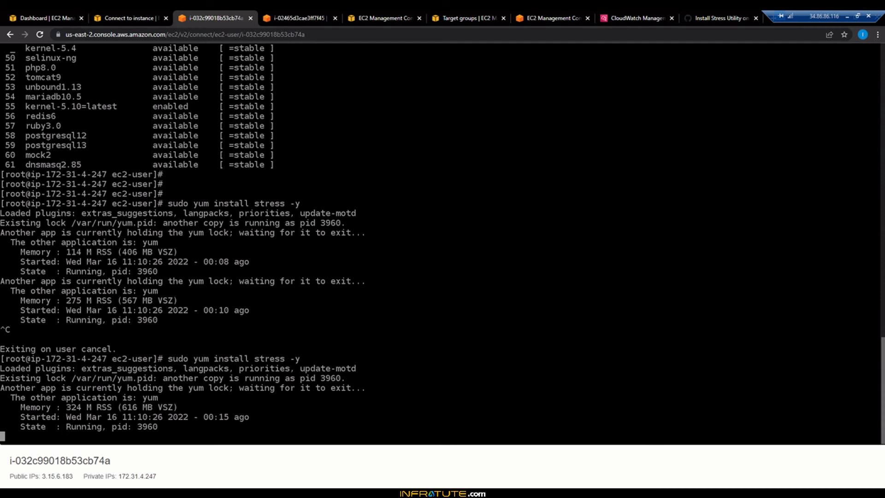
pyautogui.hotkey('ctrl', 'c')
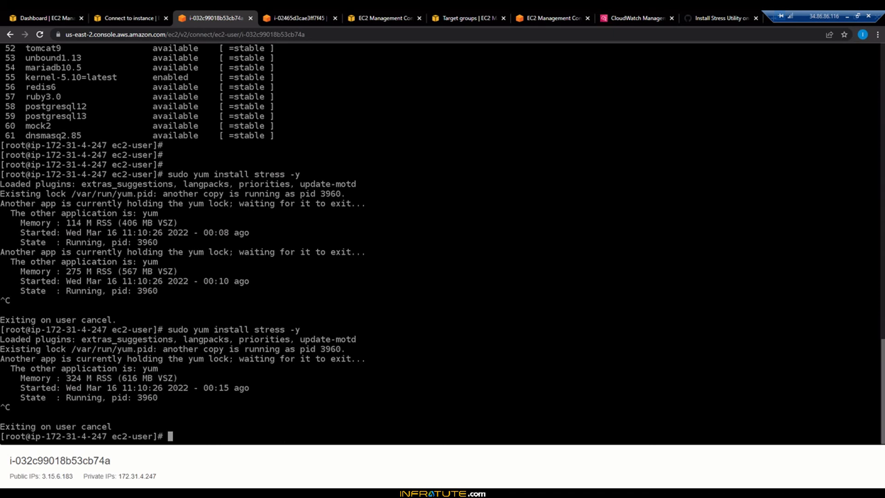
pyautogui.press('Up')
pyautogui.press('Return')
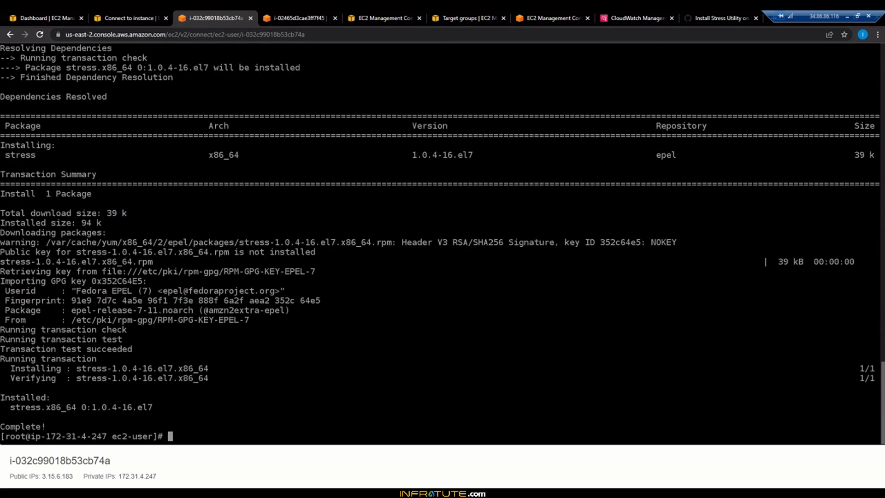
# Step: Start the CPU load on i-032c99018b53cb74a with "stress -c 8"
pyautogui.write('stress -c 8')
pyautogui.press('Return')
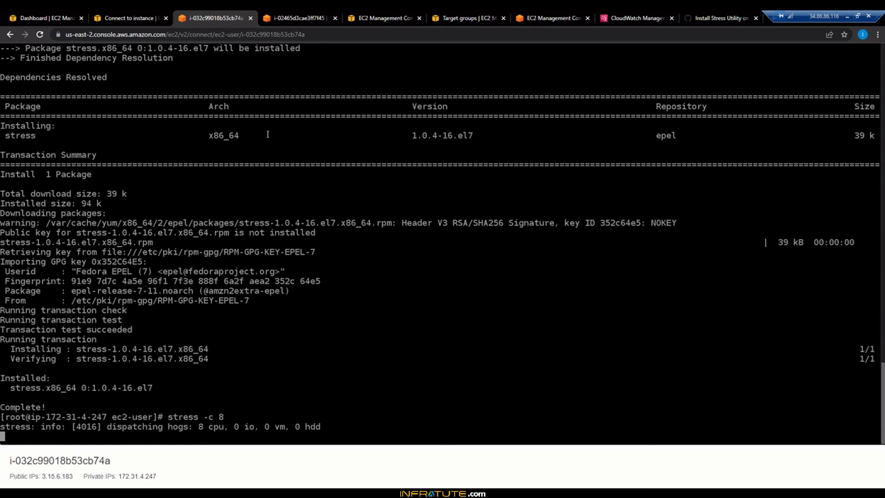
# Step: Leave the Connect to instance page and return to the list of running instances to check for newly launched ones
pyautogui.click(128, 11)
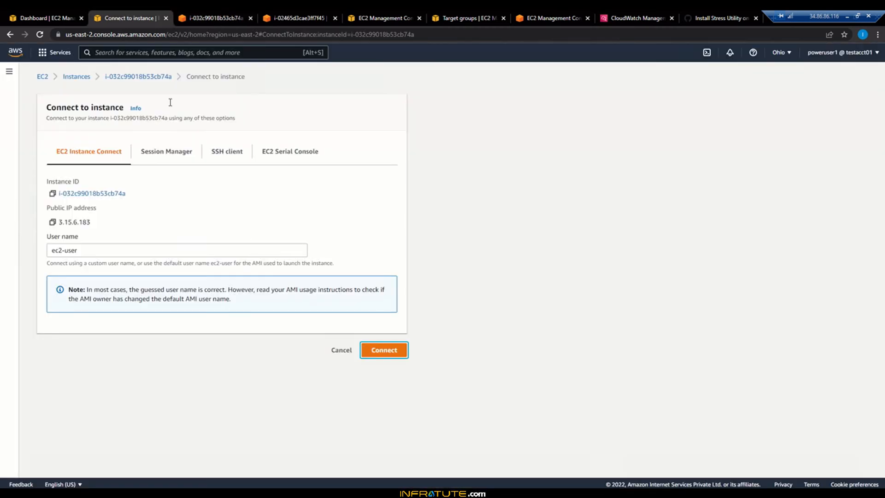
pyautogui.click(78, 77)
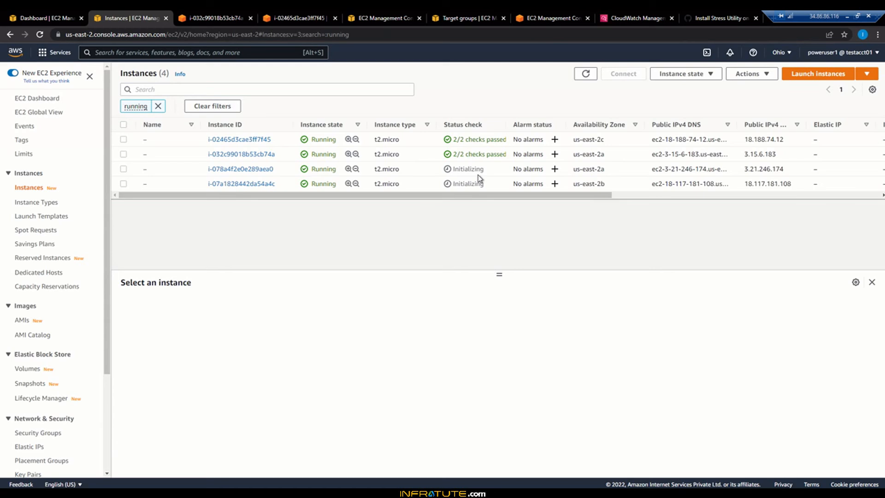
# Step: Refresh the running instances list and the registered targets of target group ASG1-ALB1-Tg1 to check the newly launched instances
pyautogui.click(585, 75)
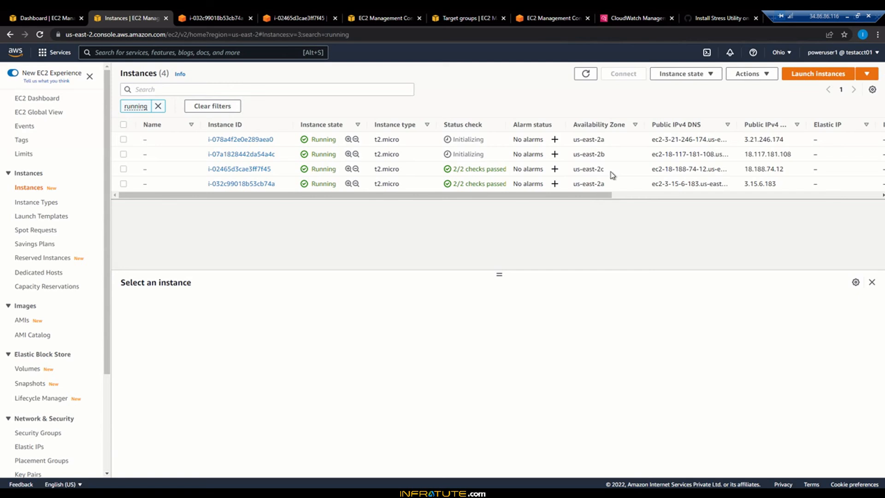
pyautogui.click(593, 77)
pyautogui.click(458, 18)
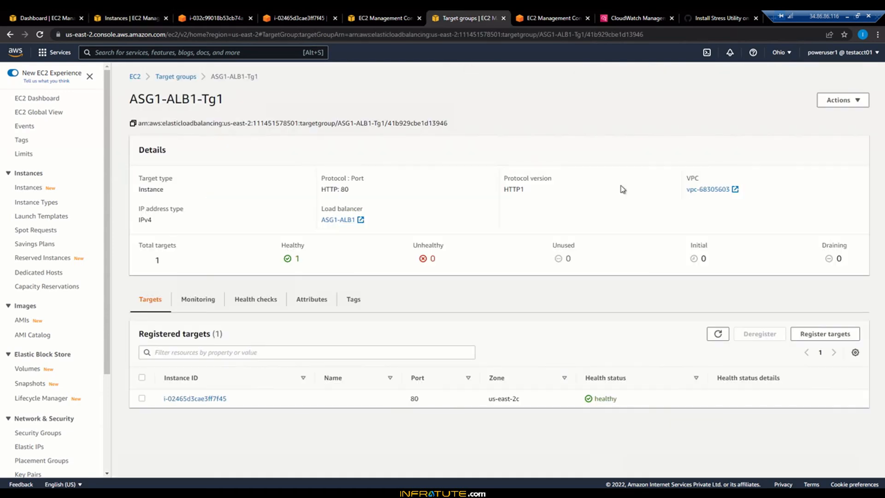
pyautogui.click(719, 334)
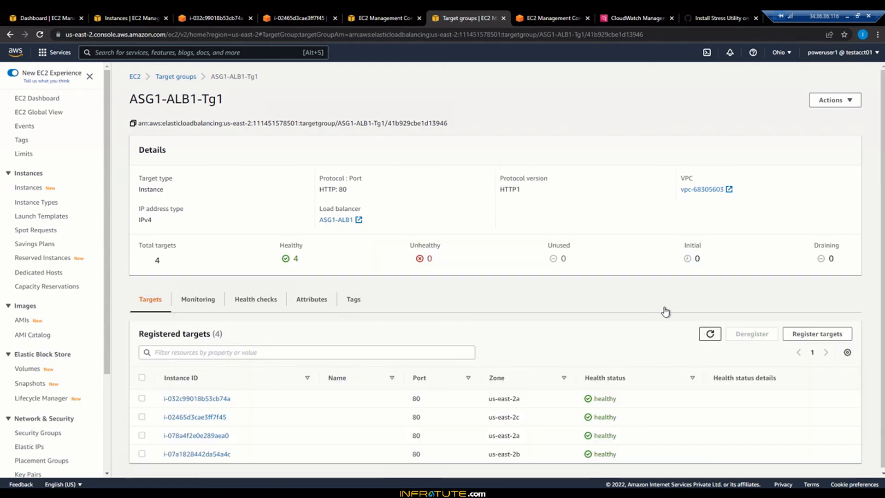
# Step: Refresh the CloudWatch alarms list, and look over the target group, load balancer ASG1-ALB1 and running instances again
pyautogui.click(644, 17)
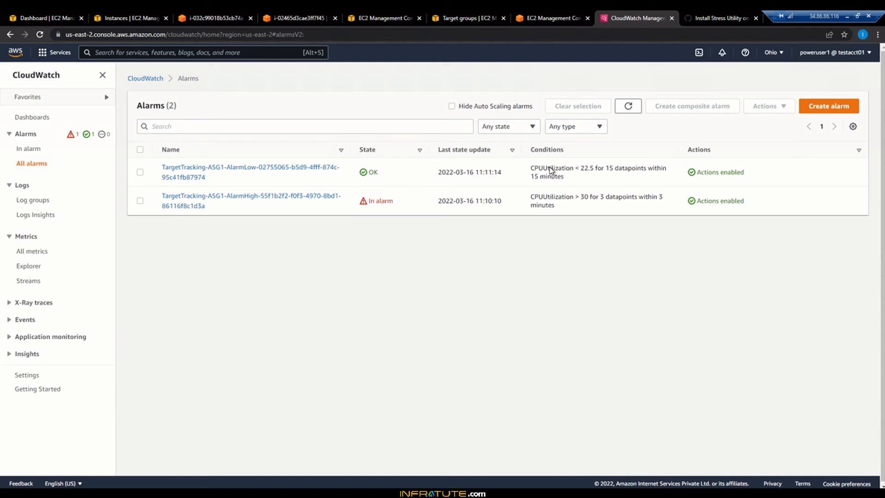
pyautogui.click(635, 111)
pyautogui.click(446, 18)
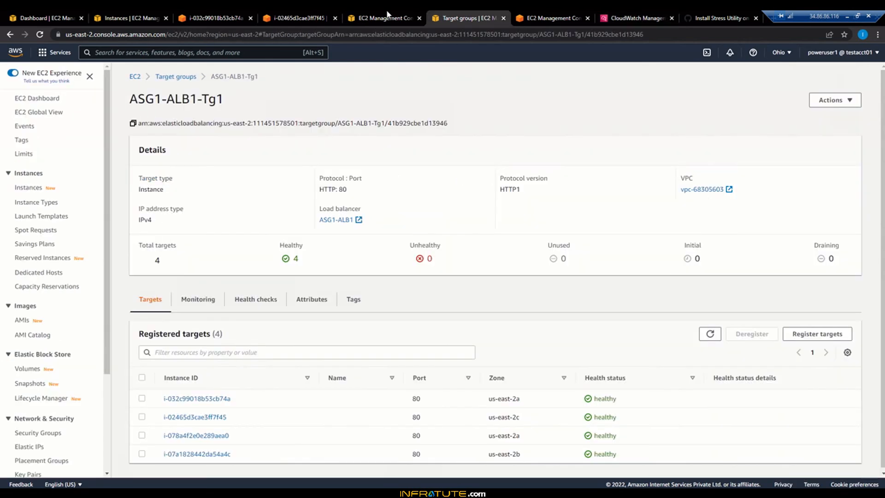
pyautogui.click(387, 13)
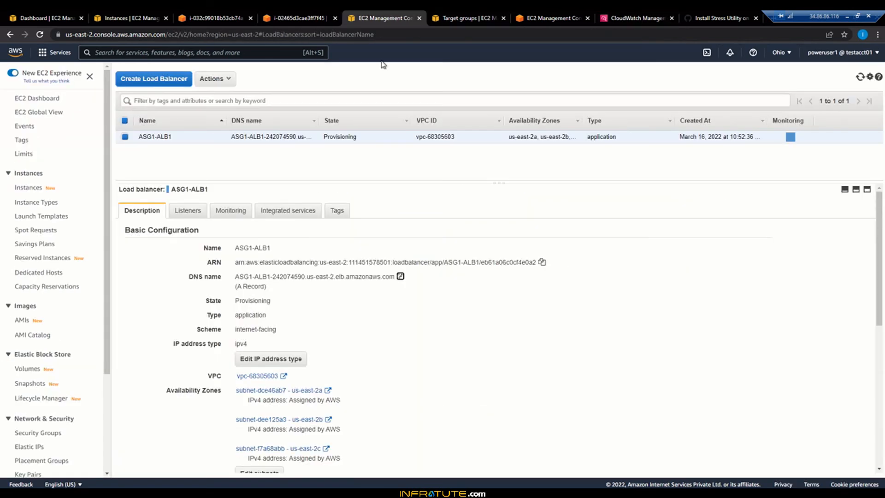
pyautogui.click(277, 14)
pyautogui.click(129, 13)
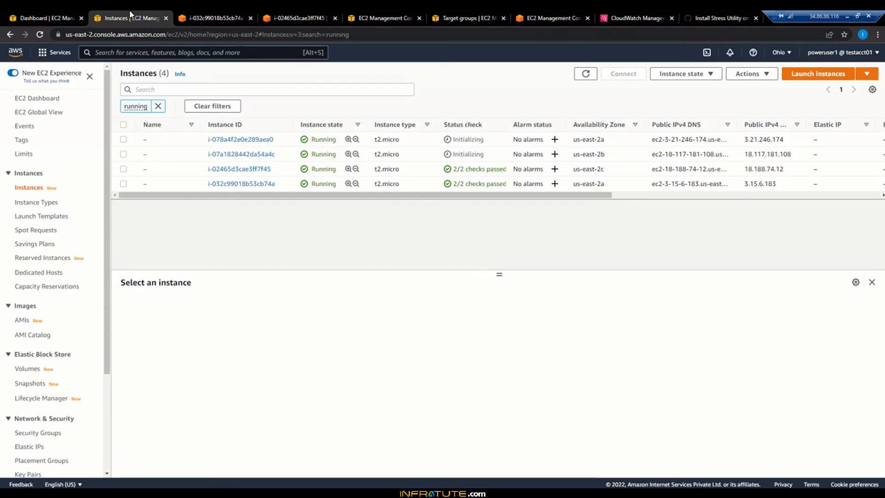
pyautogui.click(382, 17)
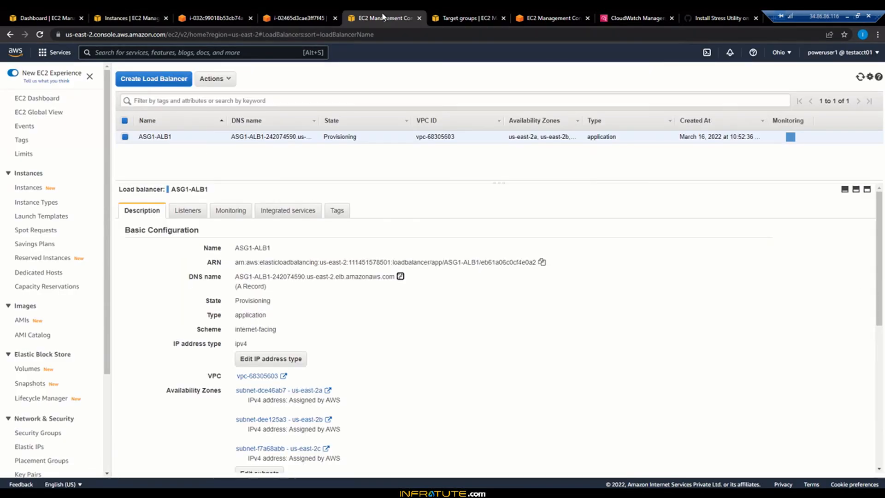
# Step: Open the activity history of Auto Scaling group ASG1, examine the causes of its capacity changes and refresh the list
pyautogui.click(524, 12)
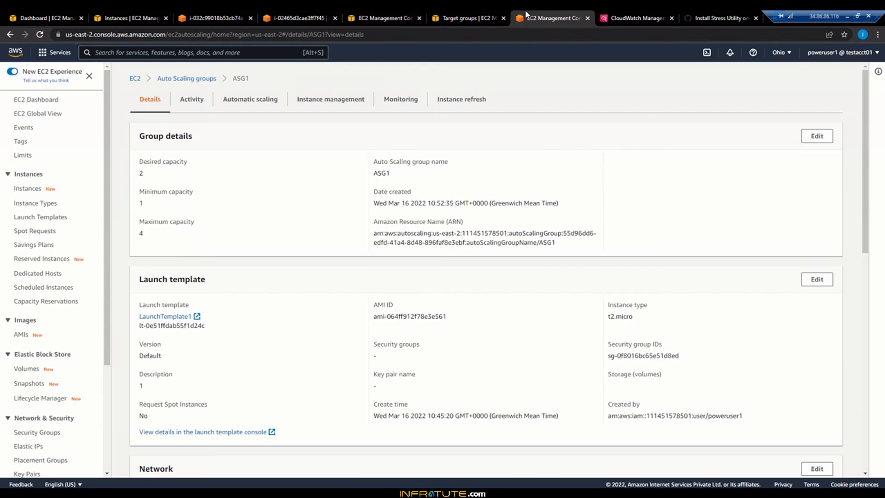
pyautogui.click(200, 101)
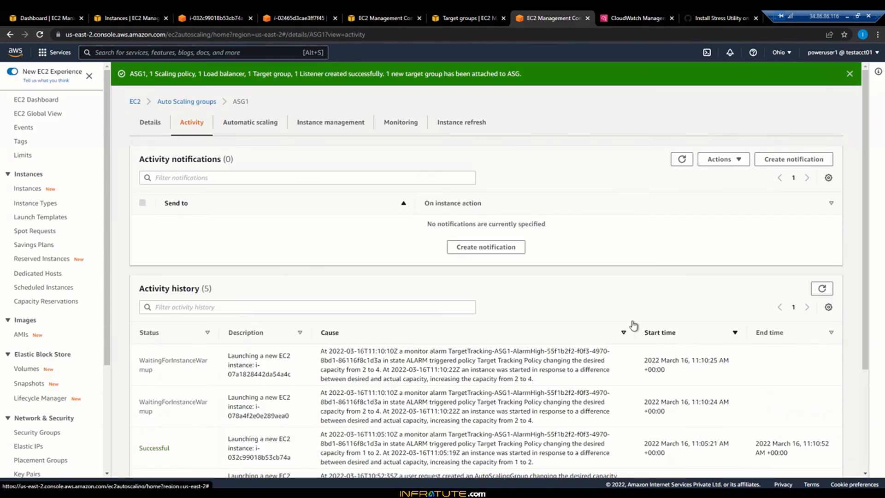
pyautogui.scroll(-2, 856, 265)
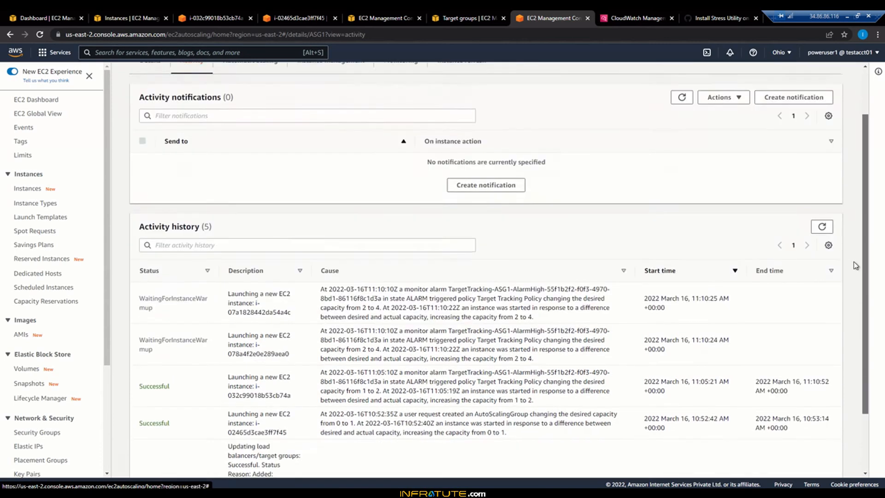
pyautogui.scroll(-2, 856, 265)
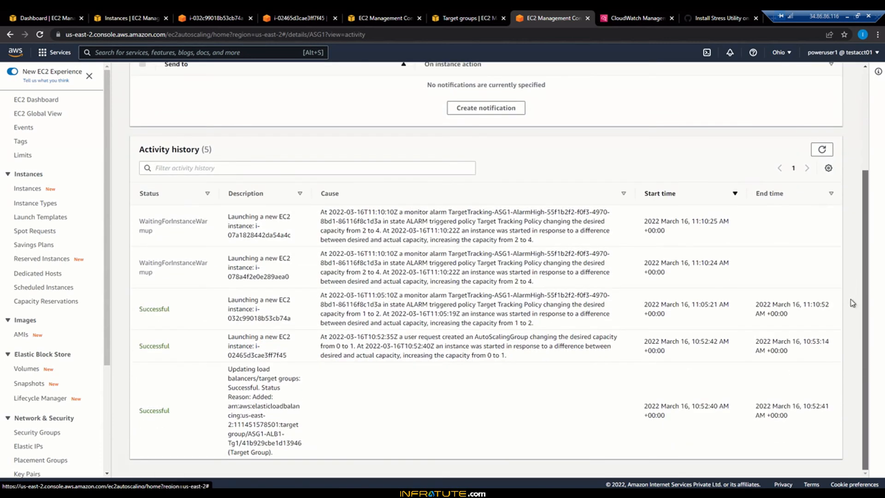
pyautogui.moveTo(513, 240); pyautogui.dragTo(537, 244)
pyautogui.click(537, 243)
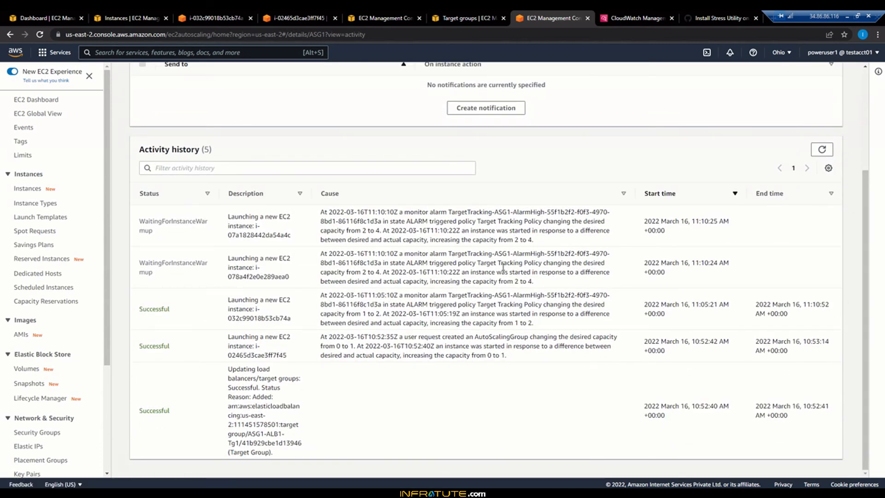
pyautogui.click(822, 150)
pyautogui.scroll(-3, 823, 263)
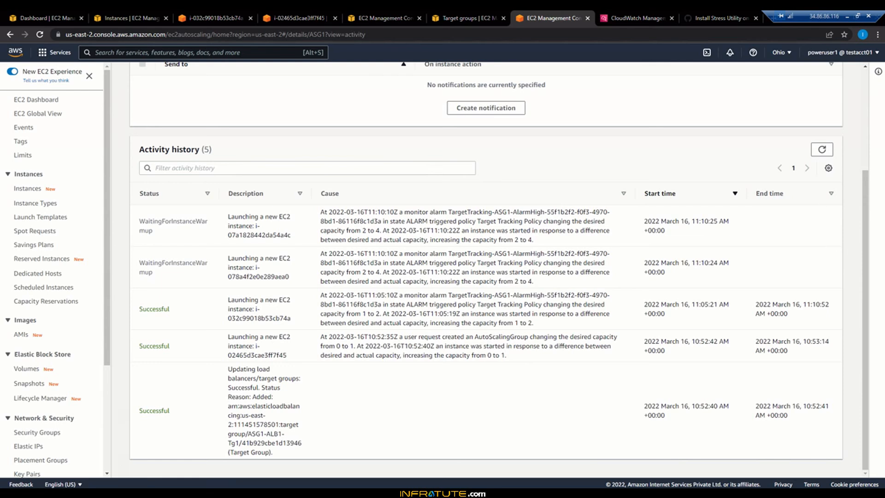
# Step: Switch to the incognito browser window and reload the ASG1-ALB1 load balancer page repeatedly to see which instances answer
pyautogui.moveTo(187, 473)
pyautogui.click(227, 468)
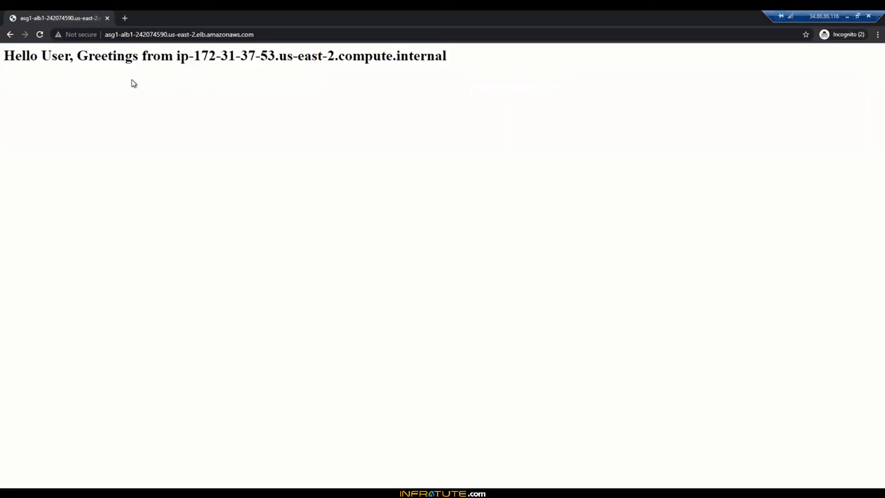
pyautogui.click(40, 34)
pyautogui.click(41, 35)
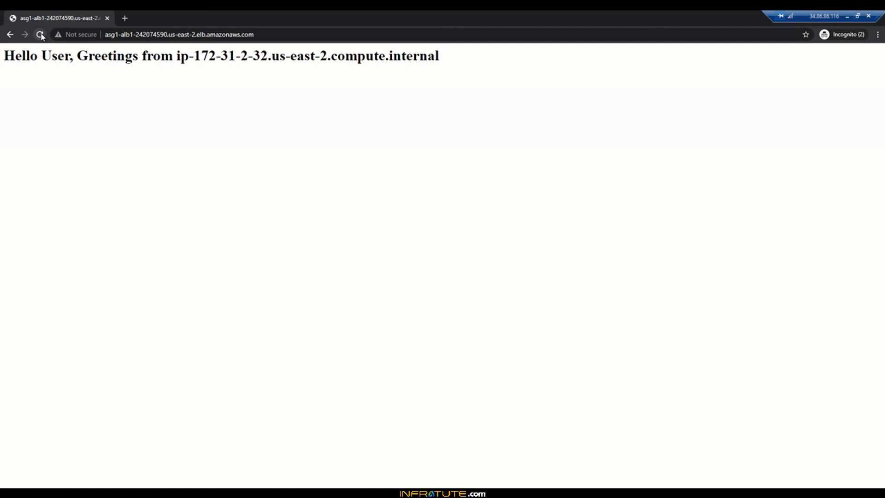
pyautogui.click(41, 35)
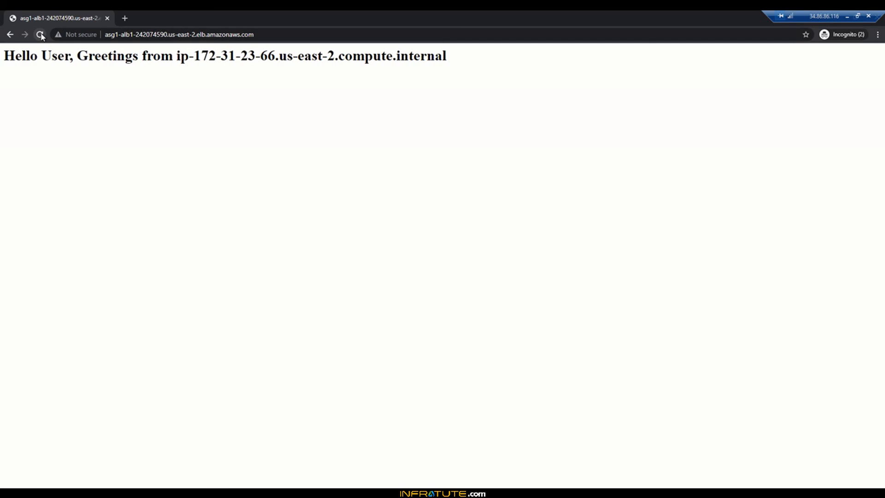
pyautogui.click(40, 35)
pyautogui.click(40, 35)
pyautogui.click(40, 35)
pyautogui.click(40, 34)
pyautogui.click(40, 35)
pyautogui.click(41, 34)
pyautogui.click(40, 35)
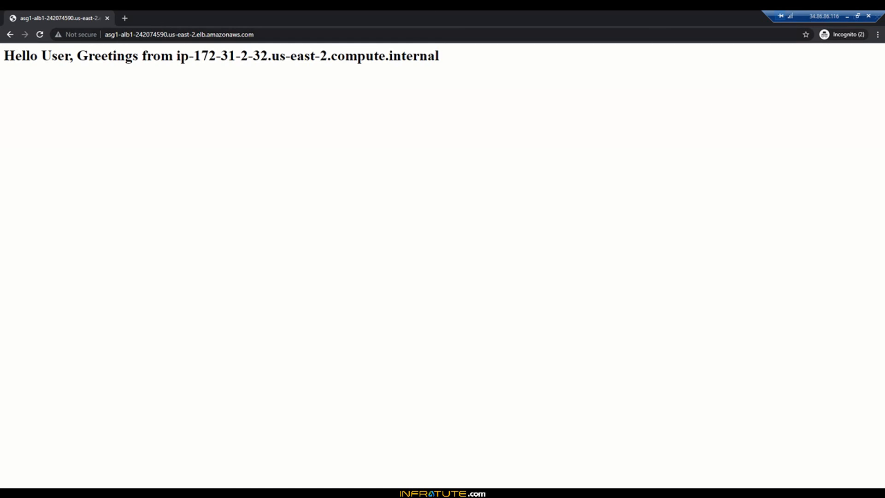
# Step: Return to the AWS console window and refresh the running instances list to check the status checks
pyautogui.hotkey('alt', 'Tab')
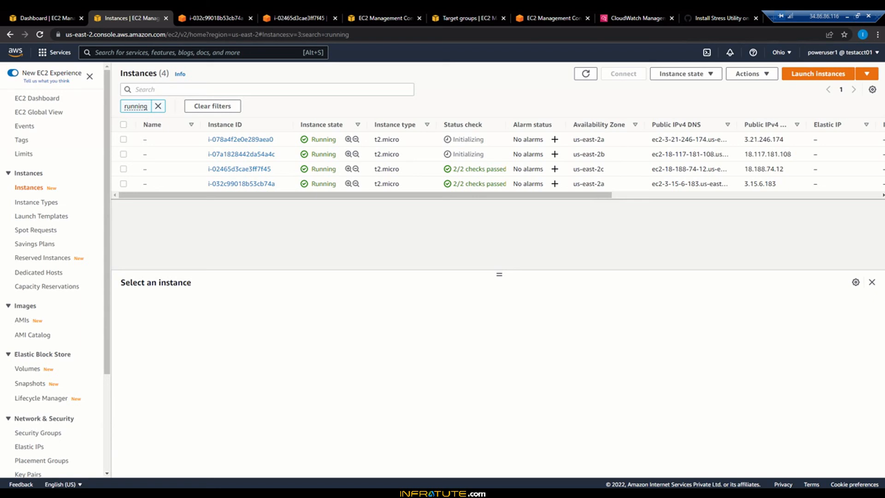
pyautogui.click(587, 75)
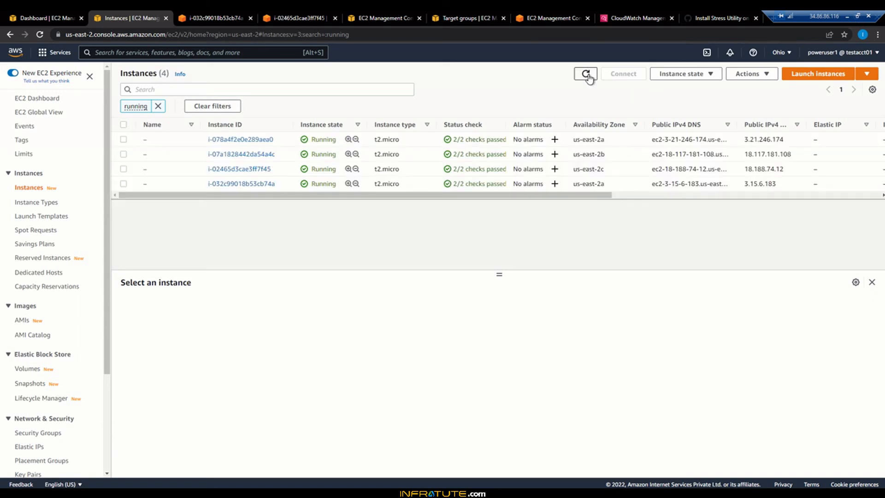
# Step: Stop the stress run in the i-032c99018b53cb74a terminal and check for leftover processes with "ps -ef | grep -i stress"
pyautogui.click(225, 17)
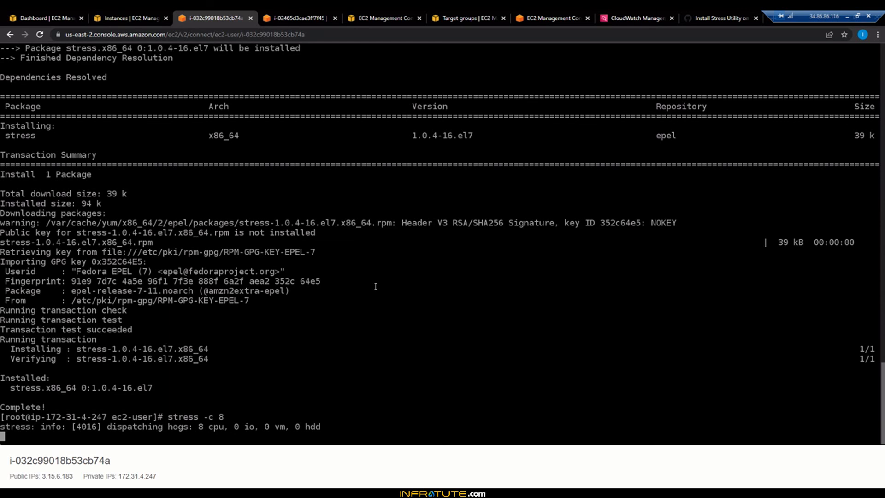
pyautogui.hotkey('ctrl', 'c')
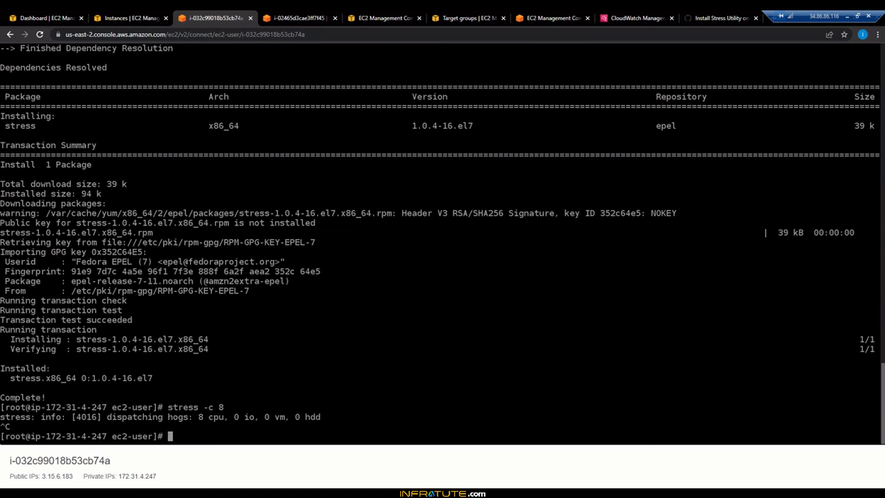
pyautogui.write('ps -ef \\')
pyautogui.press('BackSpace')
pyautogui.press('BackSpace')
pyautogui.write('| grep -i stress')
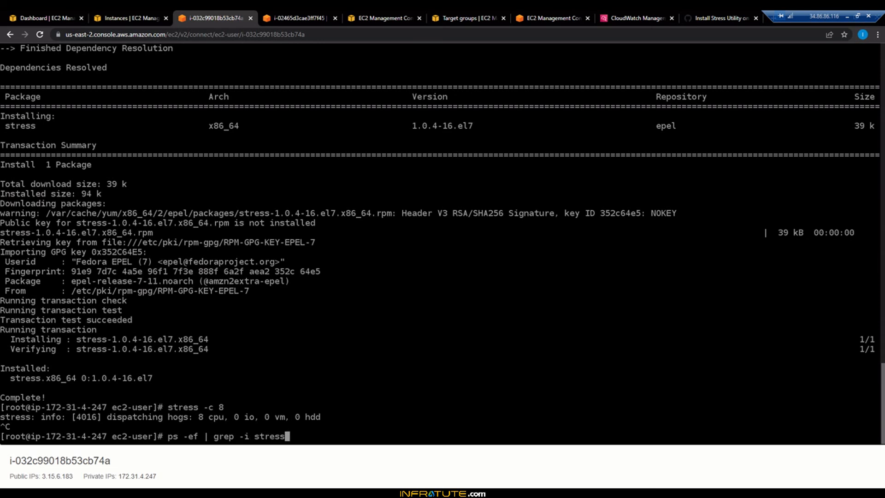
pyautogui.press('Return')
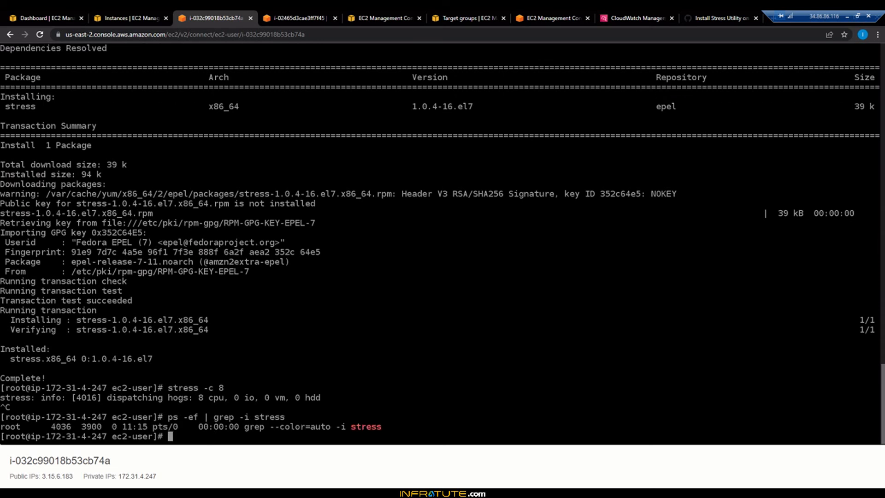
# Step: List the stress processes in the i-02465d3cae3ff7f45 terminal with "ps -ef | grep -i stress"
pyautogui.click(299, 19)
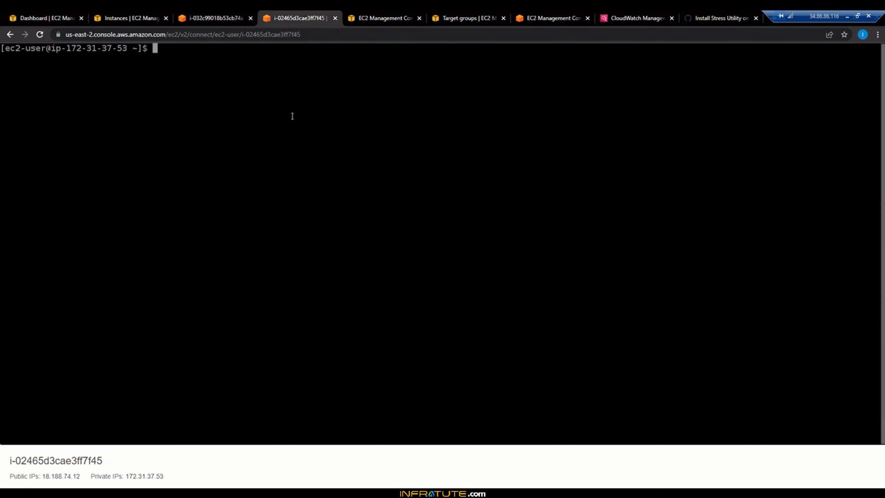
pyautogui.write('ps -ef | grep -i stress')
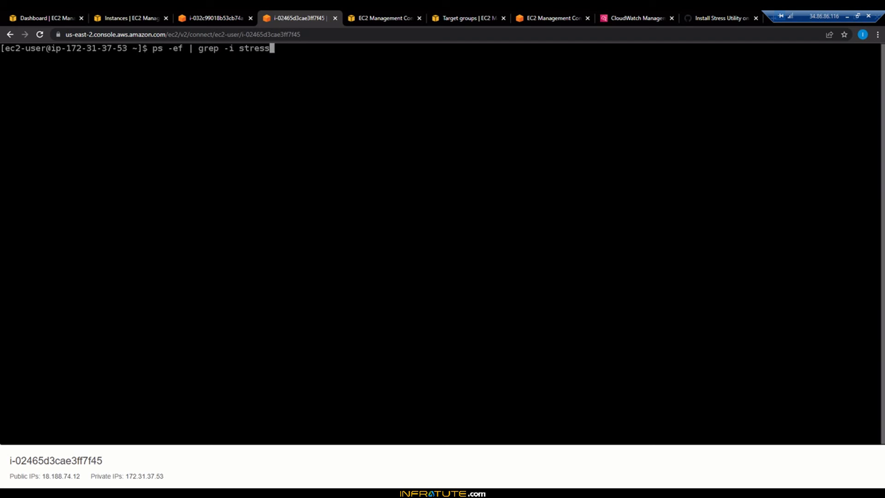
pyautogui.press('Return')
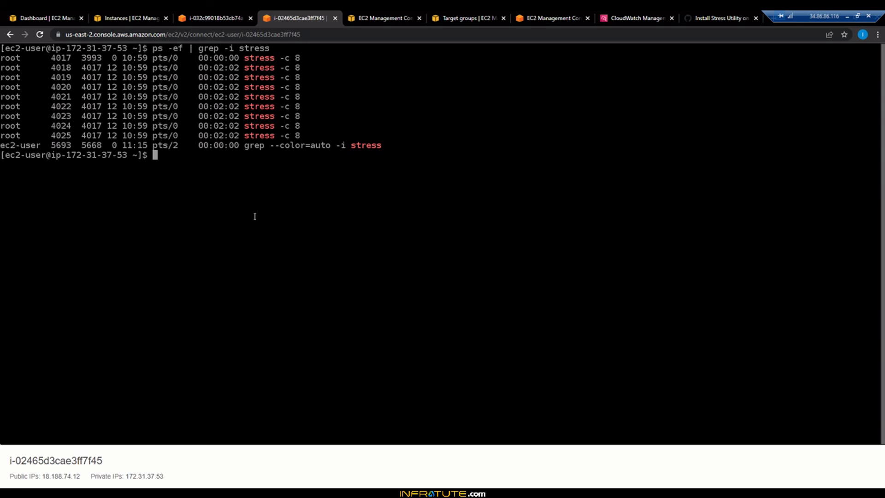
# Step: Try "kill -9 $(ps -ef | grep -i stress | awk '{print $2}')" on i-02465d3cae3ff7f45, list the stress processes again and retry the kill
pyautogui.hotkey('ctrl', 'v')
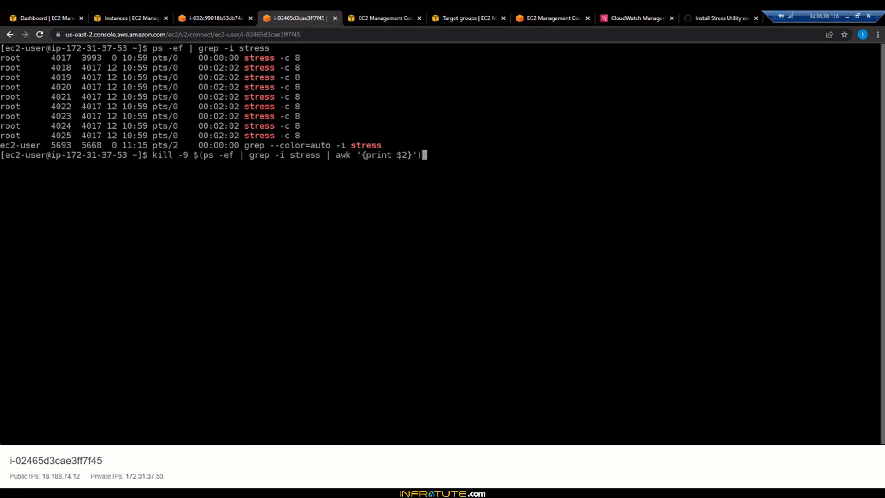
pyautogui.press('Return')
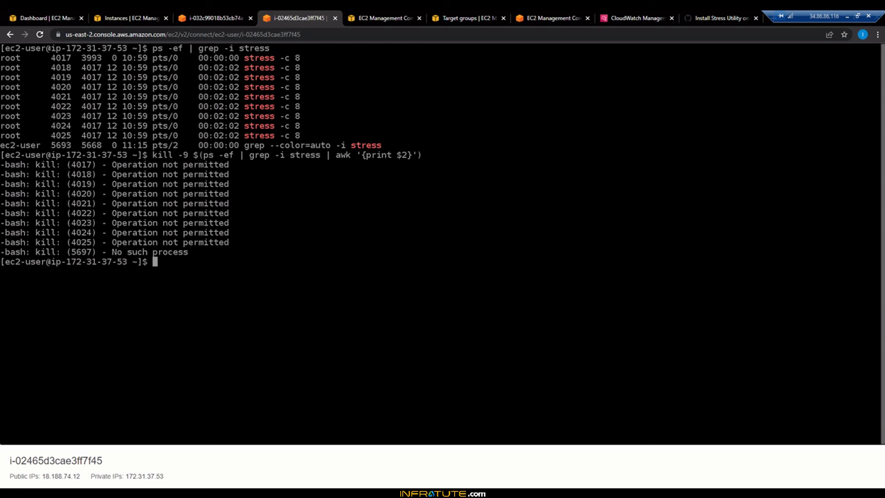
pyautogui.press('Up')
pyautogui.press('Up')
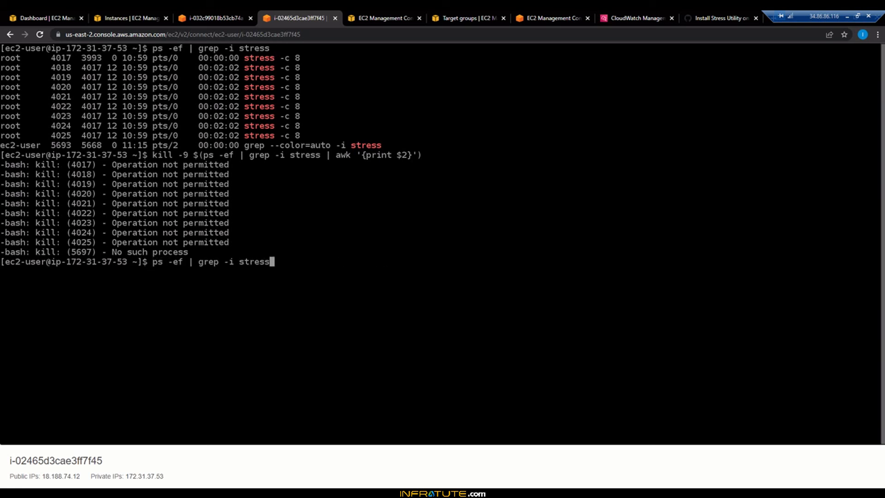
pyautogui.press('Return')
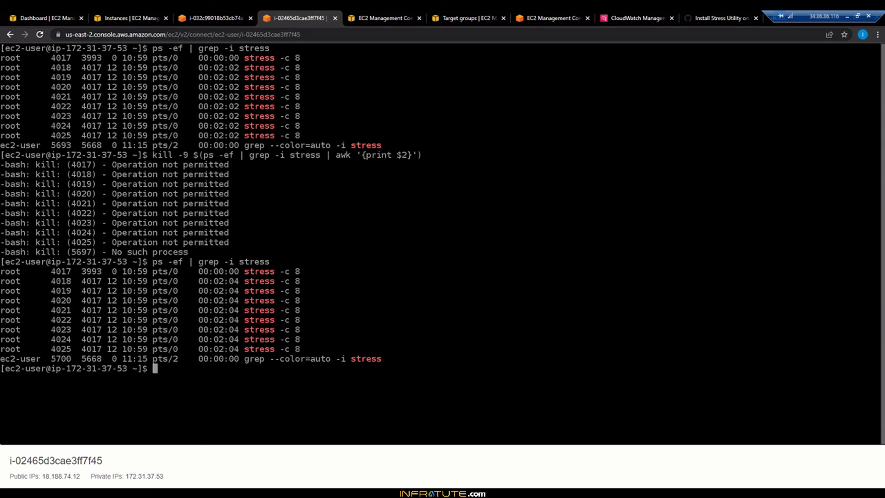
pyautogui.press('Up')
pyautogui.press('Up')
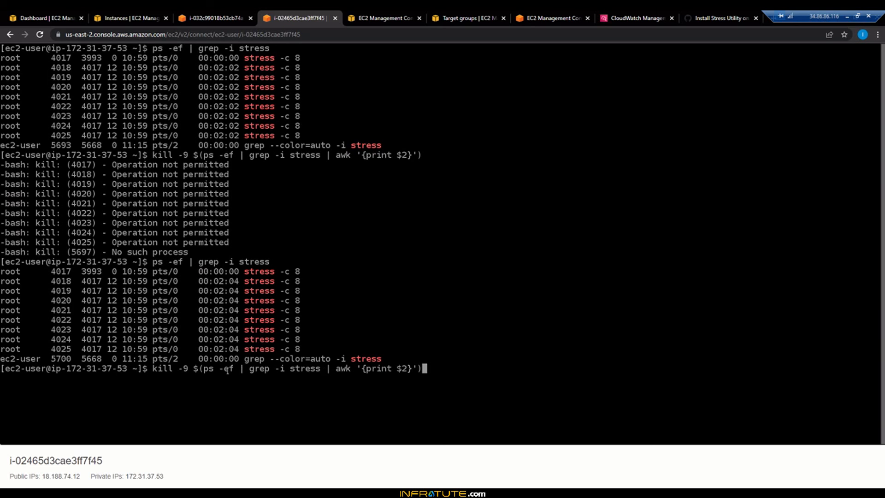
pyautogui.press('Return')
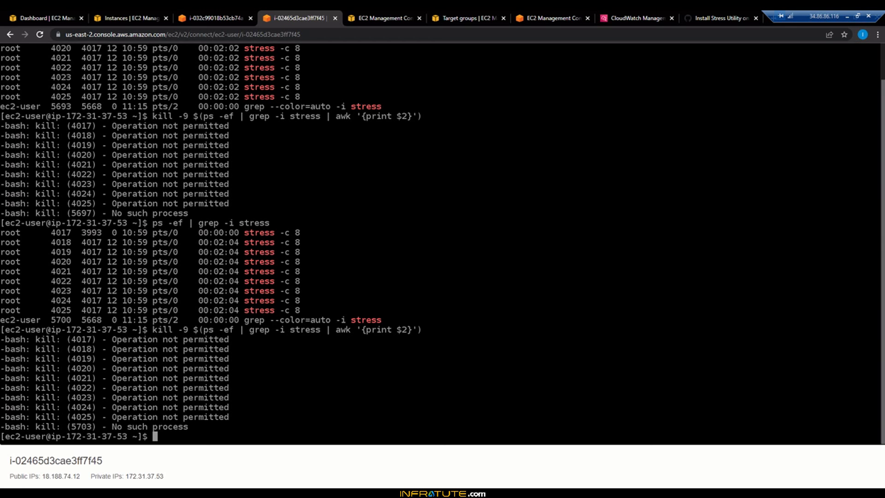
# Step: Open a root shell with "sudo -s" on i-02465d3cae3ff7f45 and list the stress processes with "ps -ef | grep -i stress"
pyautogui.write('sudo -s')
pyautogui.press('Return')
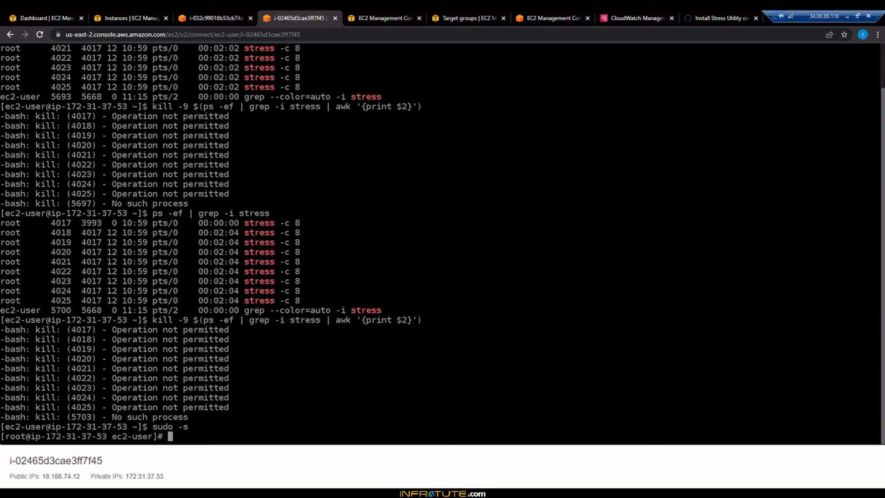
pyautogui.write('ps -ef | grep -i stress')
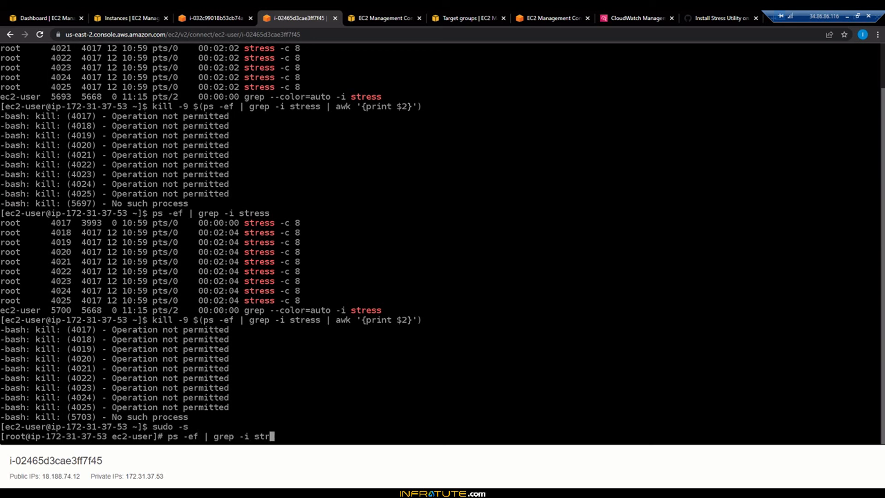
pyautogui.press('Return')
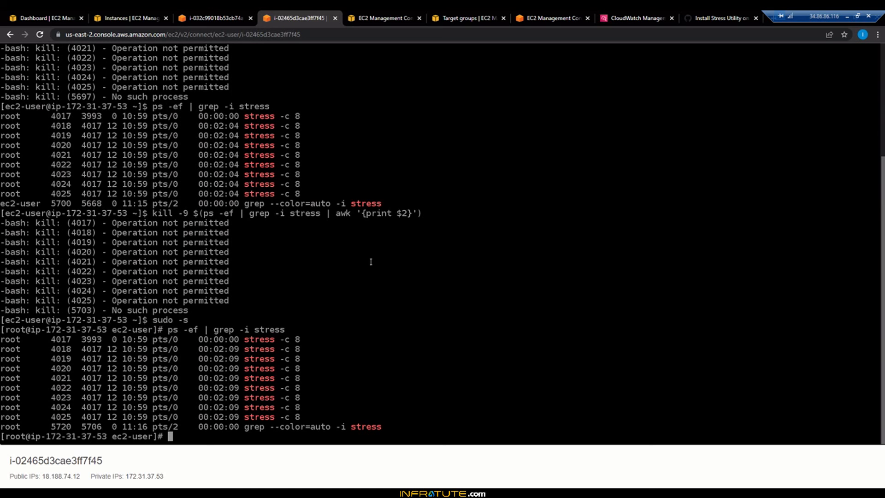
# Step: Run "kill -9 $(ps -ef | grep -i stress | awk '{print $2}')" as root, and recheck for stress processes on a cleared terminal
pyautogui.hotkey('ctrl', 'v')
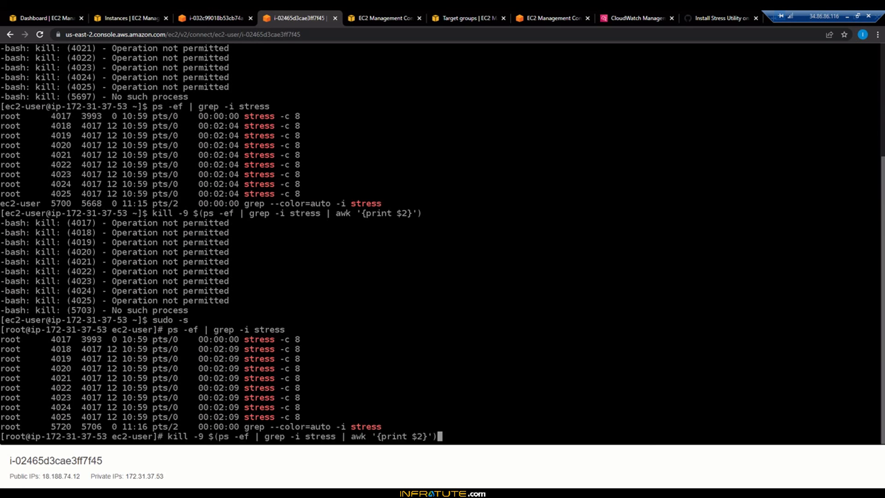
pyautogui.press('Return')
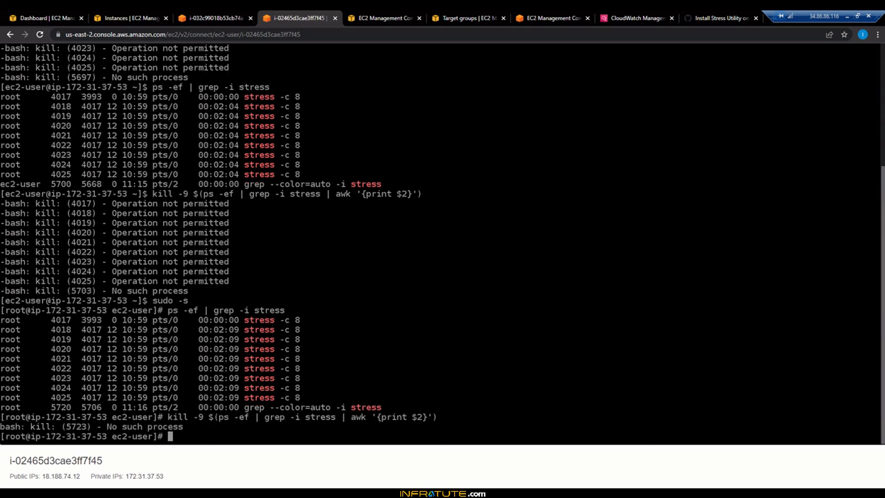
pyautogui.write('clear')
pyautogui.press('Return')
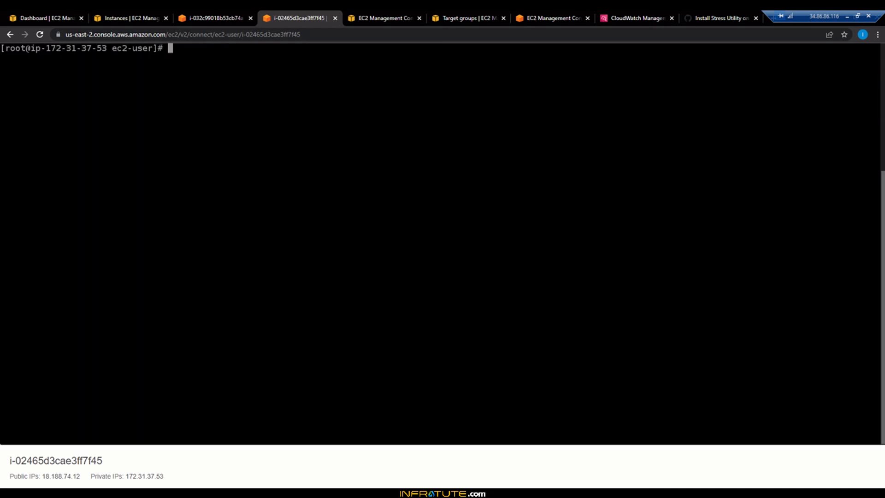
pyautogui.hotkey('ctrl', 'v')
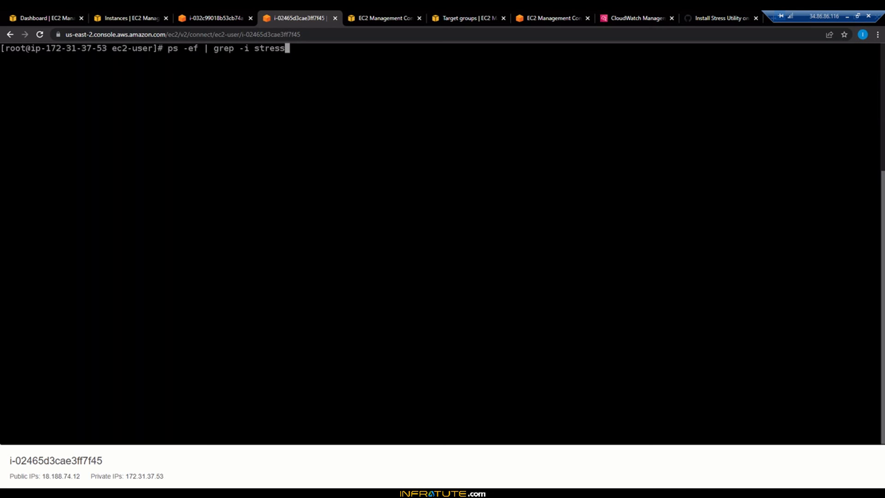
pyautogui.press('Return')
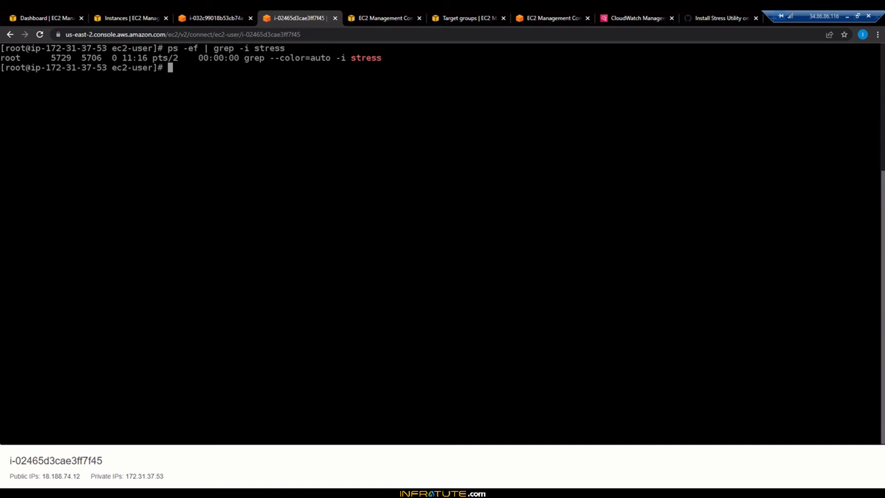
# Step: Recheck the i-032c99018b53cb74a terminal with "ps -ef | grep -i stress" and refresh the running instances list in the EC2 console
pyautogui.click(203, 18)
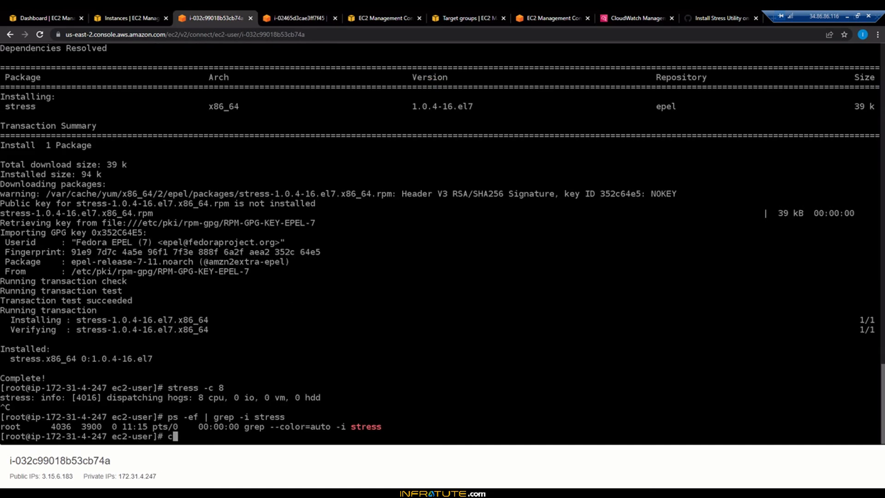
pyautogui.press('Up')
pyautogui.press('Return')
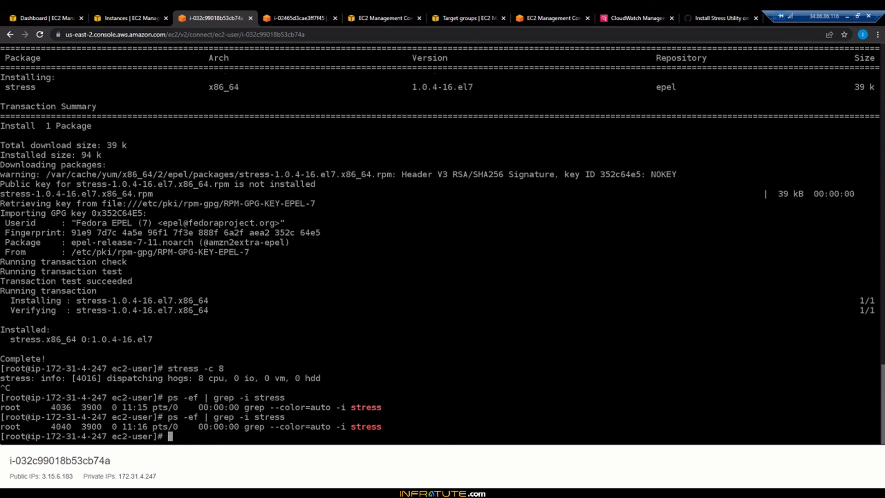
pyautogui.click(121, 18)
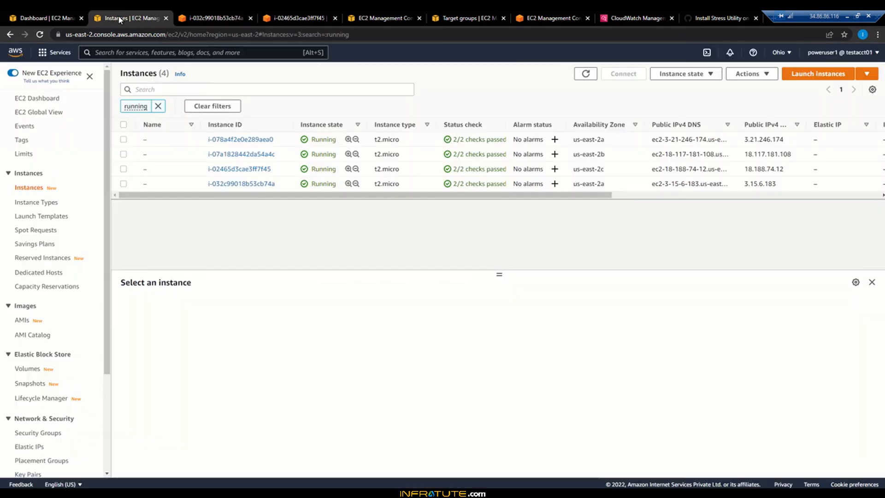
pyautogui.click(593, 76)
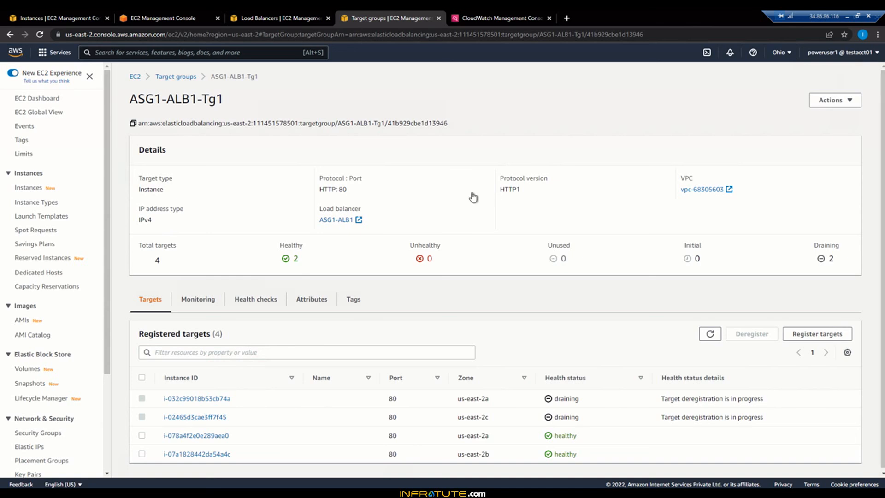
# Step: Examine the status and cause of the two latest instance terminations in the activity history of ASG1
pyautogui.click(205, 10)
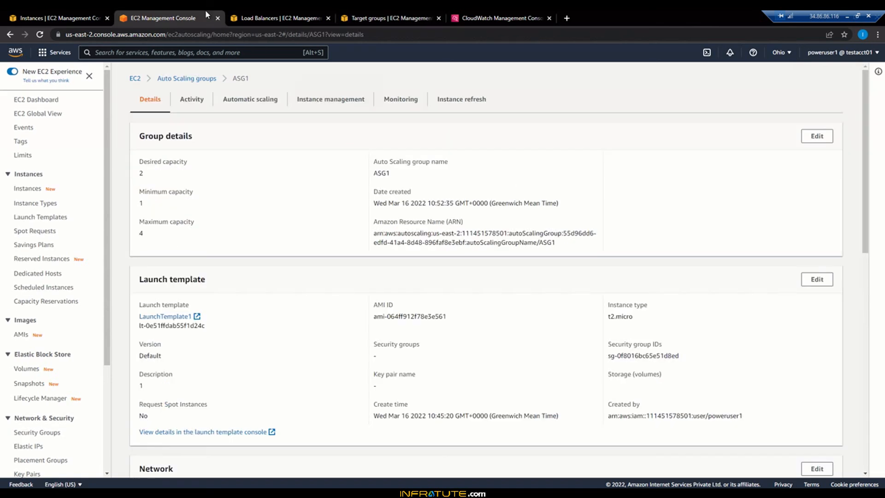
pyautogui.click(201, 103)
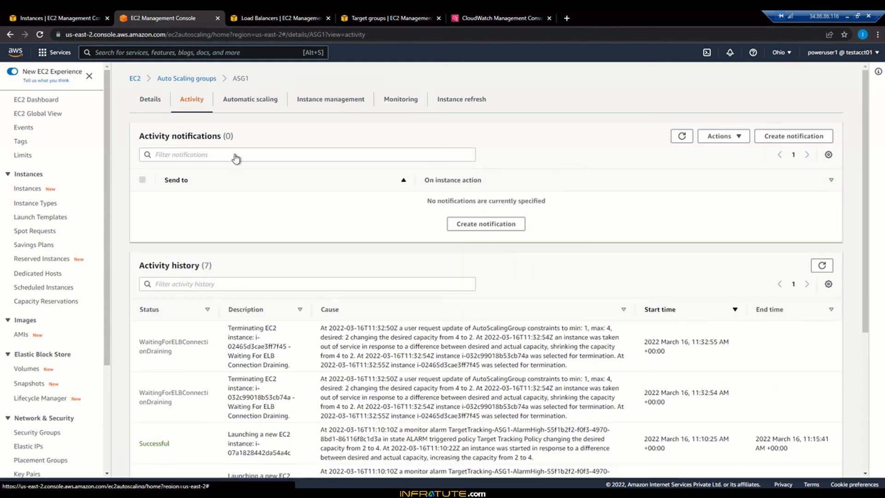
pyautogui.scroll(-4, 364, 359)
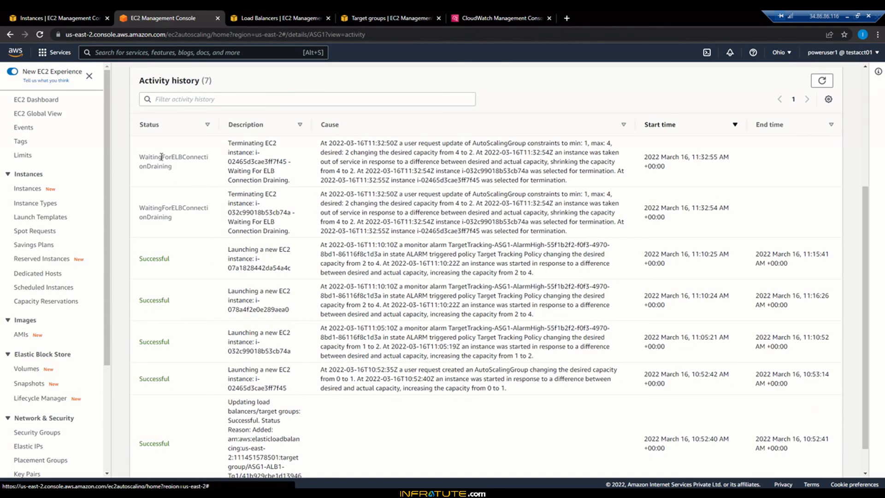
pyautogui.moveTo(160, 156); pyautogui.dragTo(184, 172)
pyautogui.click(432, 196)
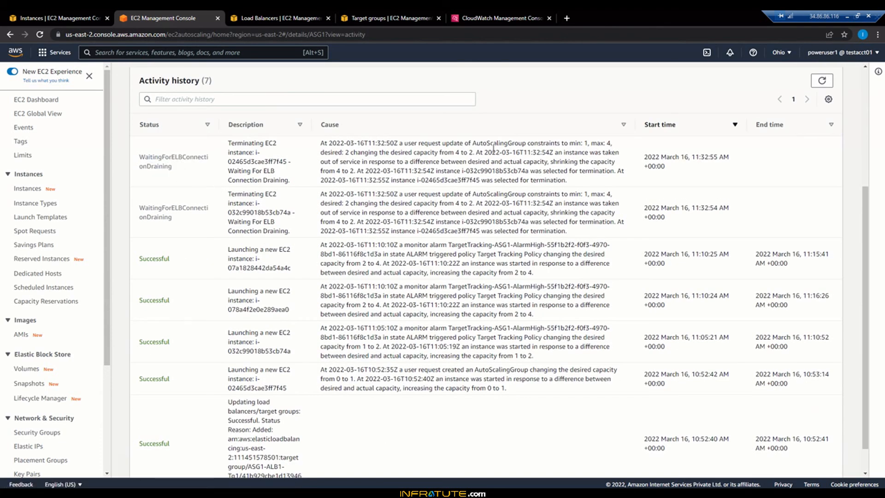
pyautogui.moveTo(493, 148); pyautogui.dragTo(570, 147)
pyautogui.click(573, 147)
pyautogui.moveTo(519, 193); pyautogui.dragTo(524, 230)
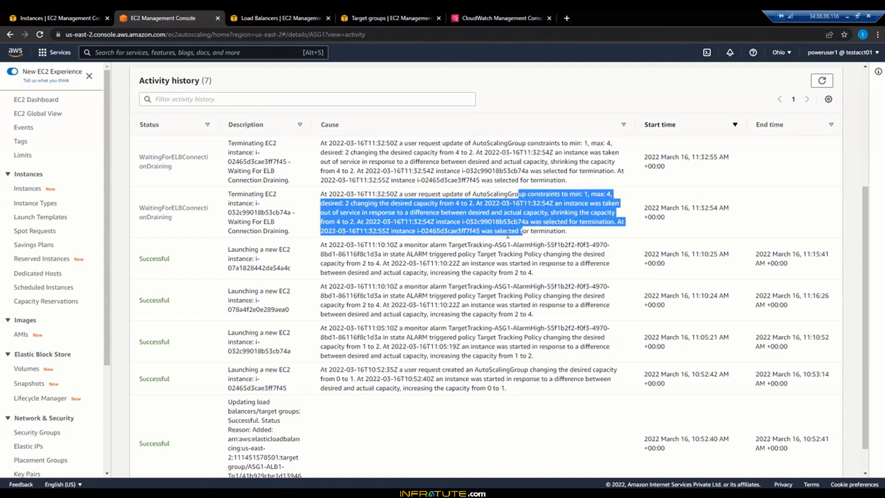
pyautogui.click(507, 236)
pyautogui.moveTo(379, 231); pyautogui.dragTo(501, 219)
pyautogui.click(501, 220)
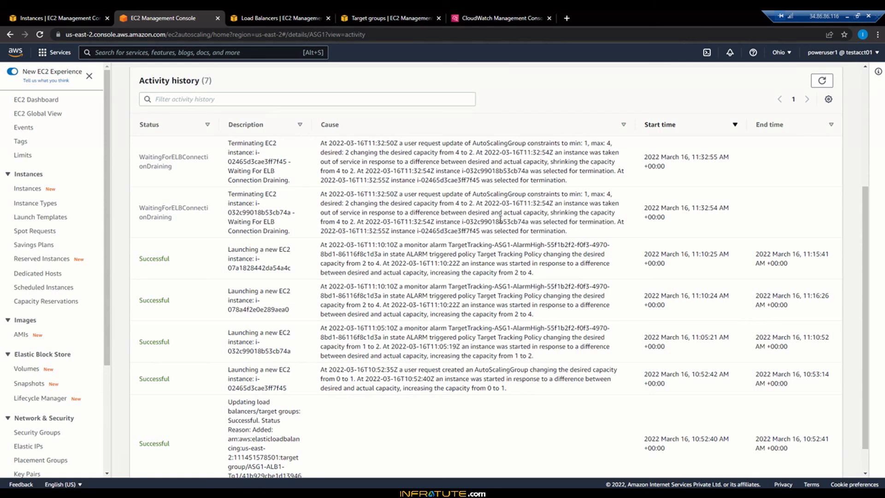
pyautogui.scroll(3, 470, 203)
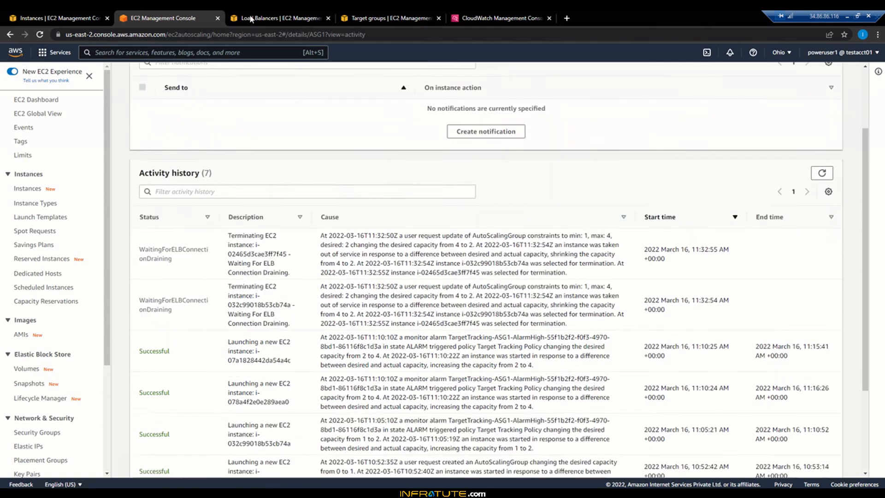
# Step: Refresh the running instances list and reread the termination causes for both draining instances in the ASG1 activity history
pyautogui.click(89, 12)
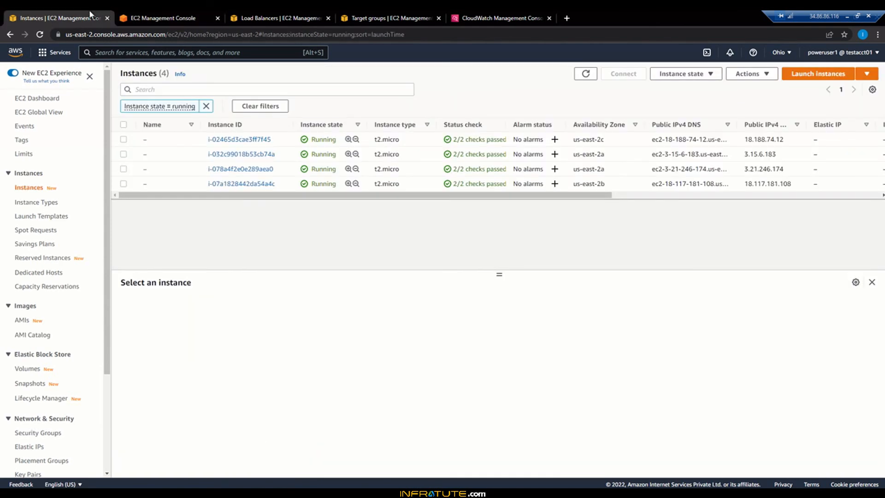
pyautogui.click(584, 75)
pyautogui.click(183, 14)
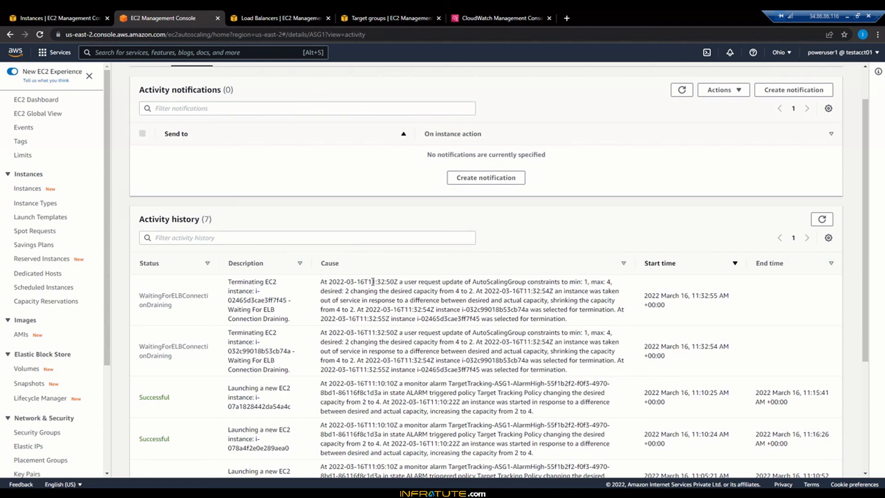
pyautogui.moveTo(373, 281); pyautogui.dragTo(470, 317)
pyautogui.click(470, 317)
pyautogui.moveTo(346, 333); pyautogui.dragTo(369, 369)
pyautogui.click(369, 369)
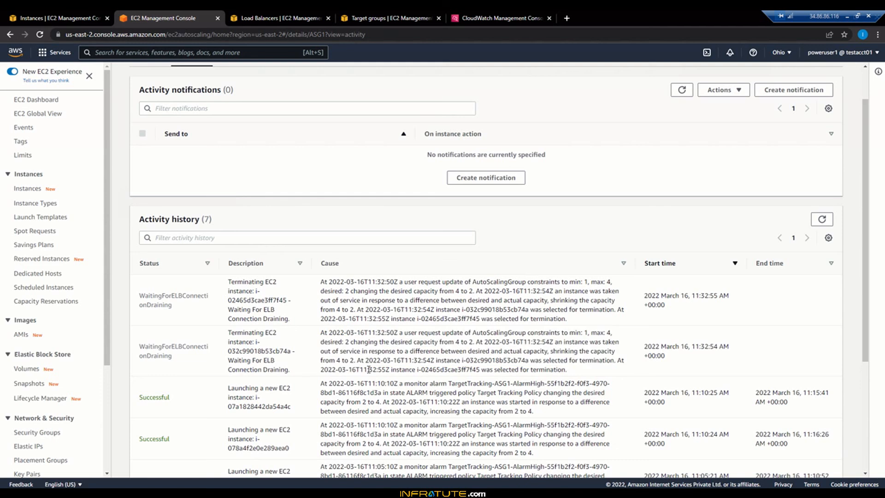
# Step: Refresh the EC2 instances list and clear its running filter to show instances in every state
pyautogui.click(45, 17)
pyautogui.click(586, 78)
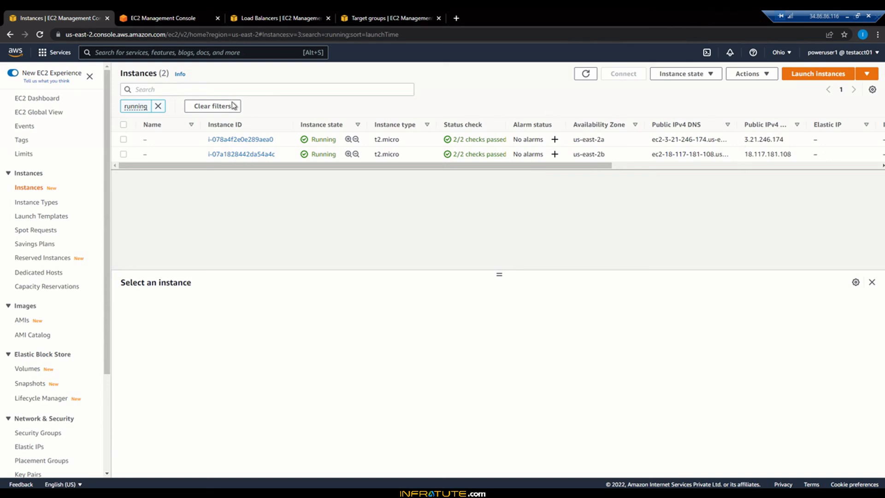
pyautogui.click(188, 105)
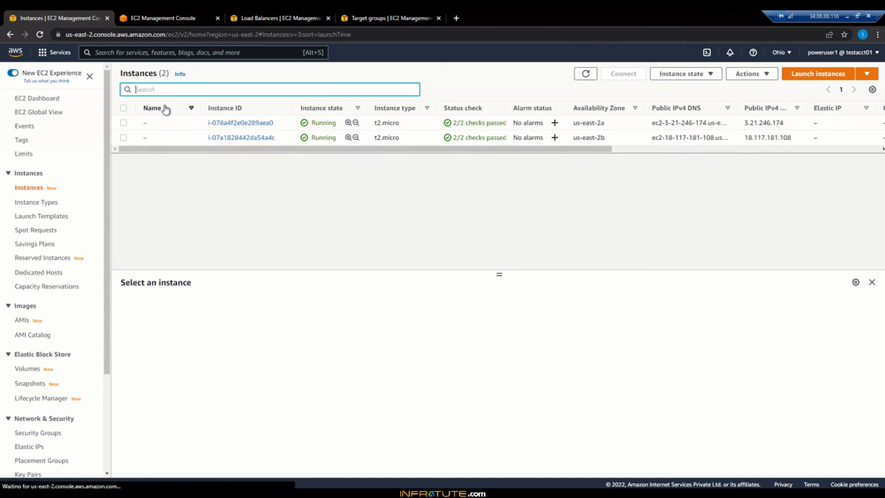